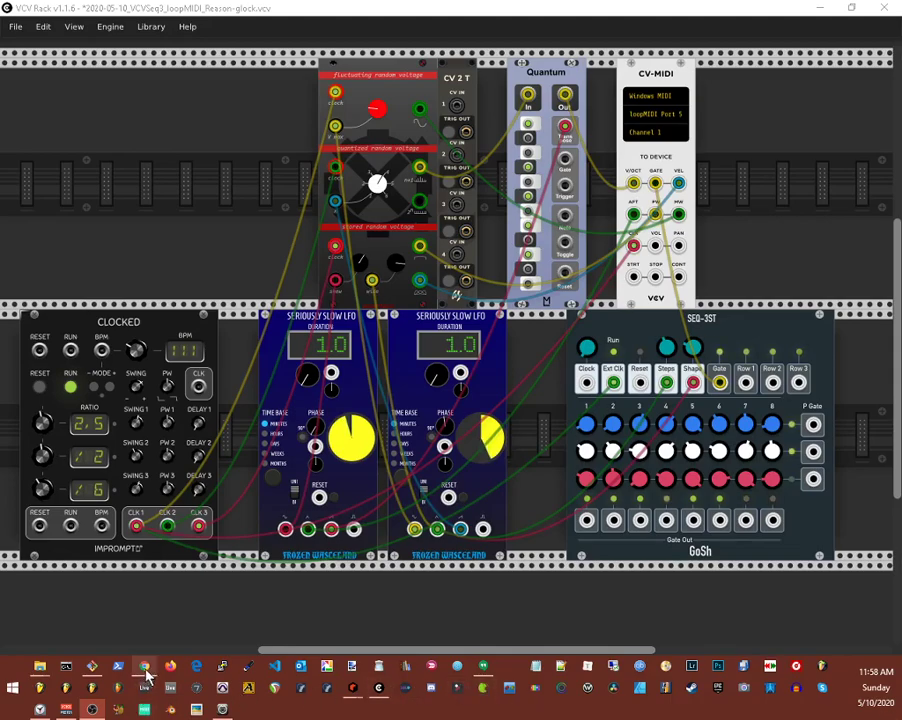
# - Switch to Chrome to view the Patchstorage page "Random Synced Gates – theXor Uncertain" from its beginning, and return to VCV Rack
pyautogui.moveTo(145, 675)
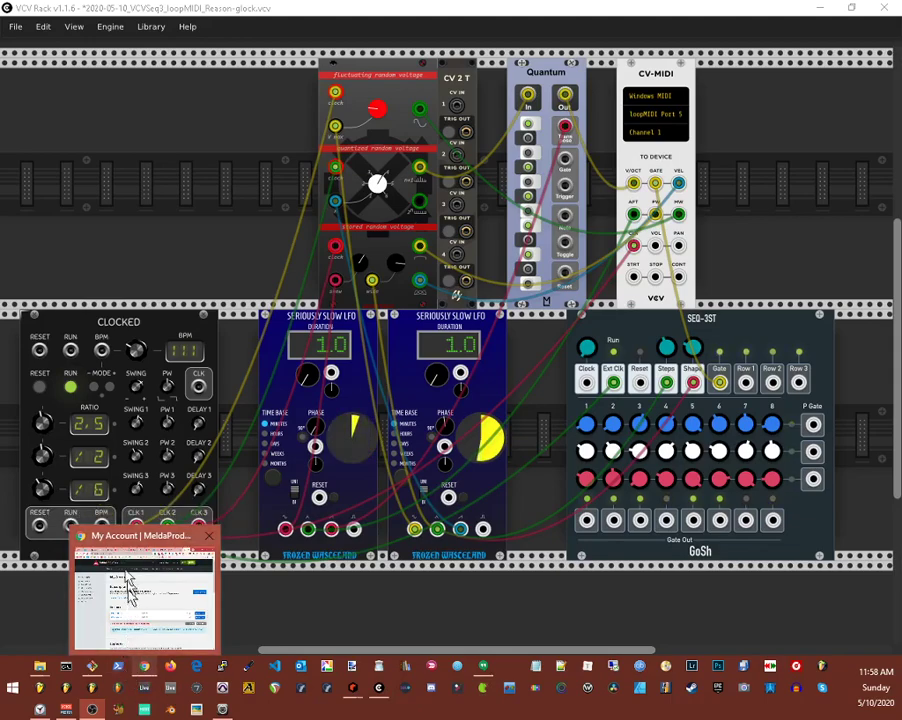
pyautogui.click(126, 555)
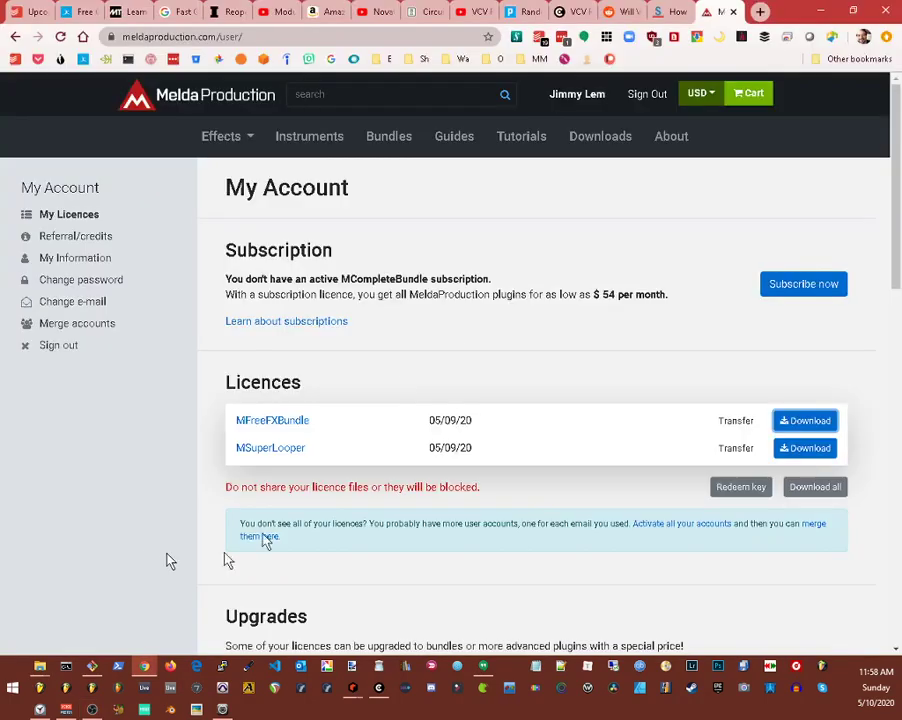
pyautogui.click(686, 14)
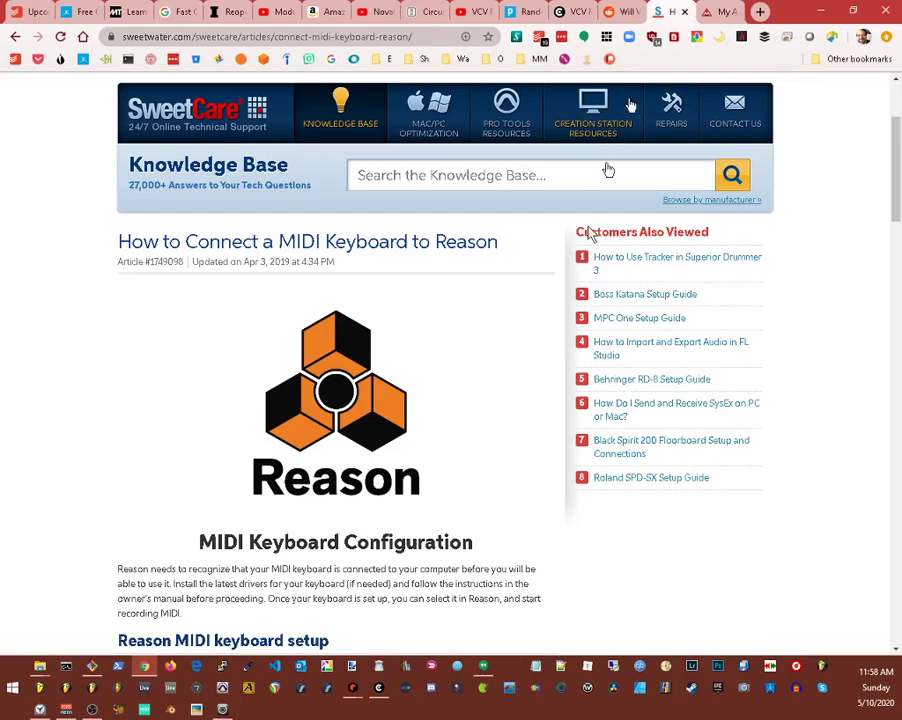
pyautogui.click(568, 14)
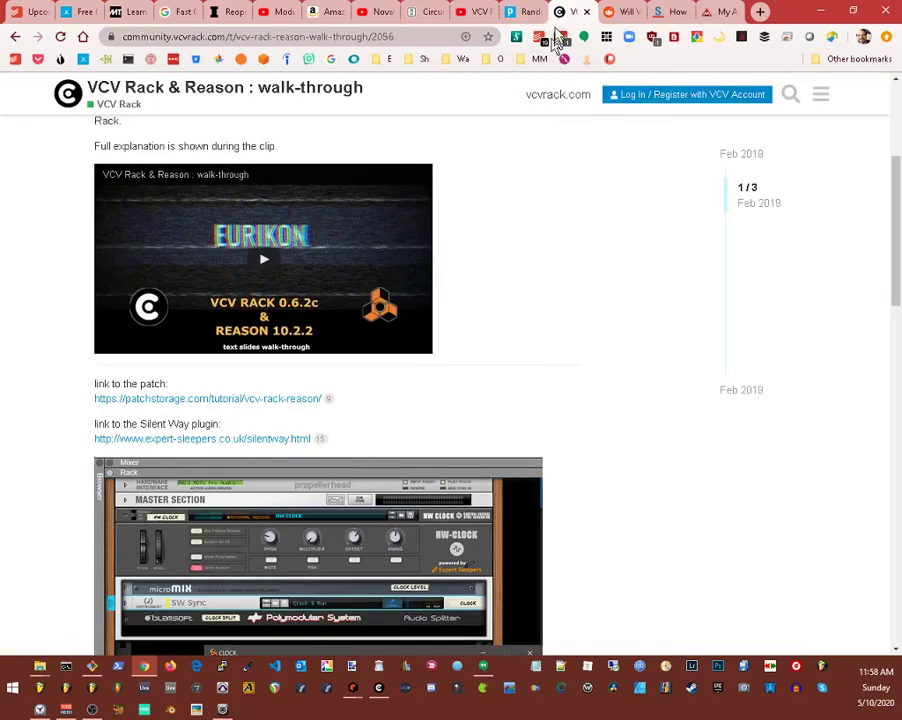
pyautogui.click(522, 10)
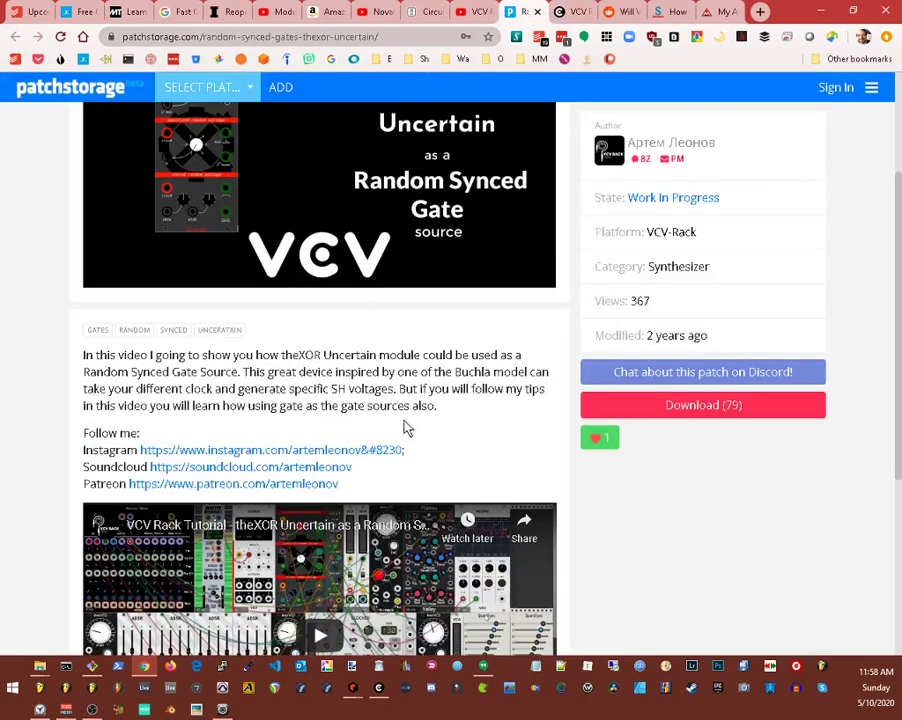
pyautogui.scroll(3, 500, 400)
pyautogui.scroll(1, 765, 587)
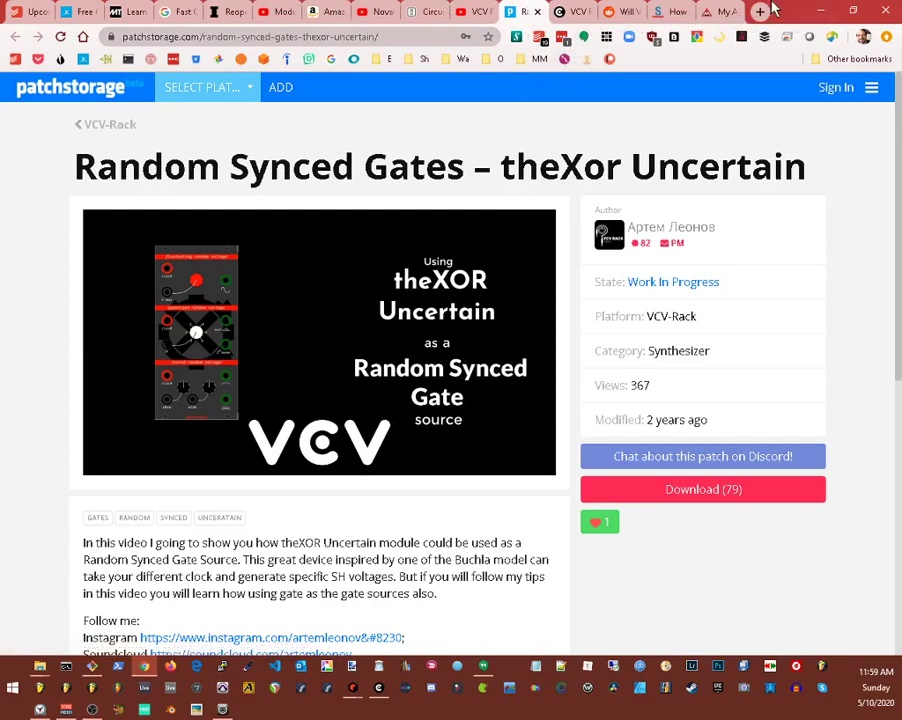
pyautogui.click(818, 10)
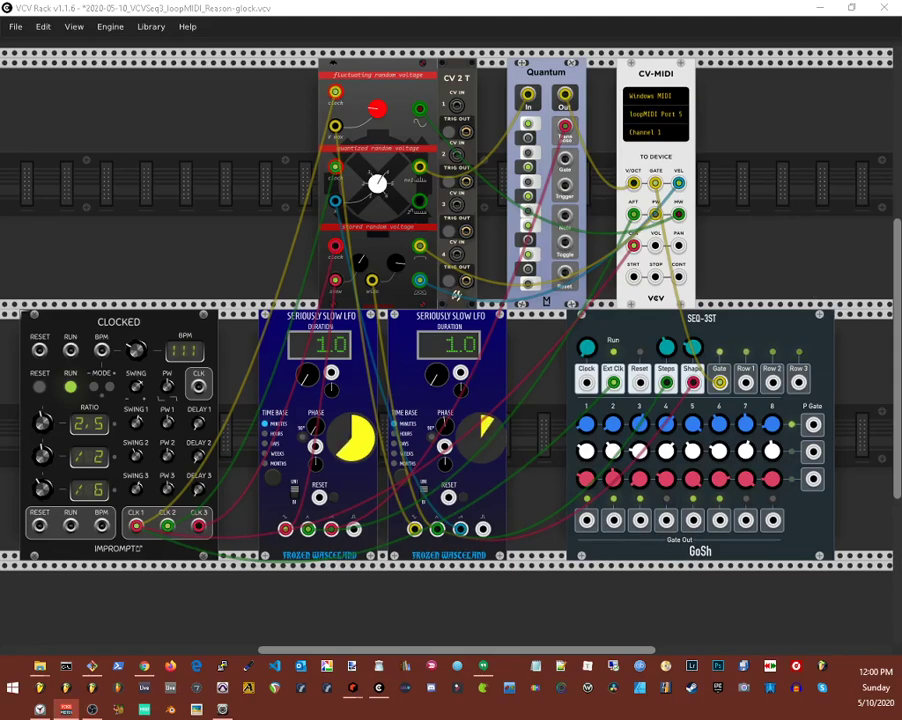
# - View the Voicemeeter mixer's input and output levels and minimise its window
pyautogui.moveTo(901, 116); pyautogui.dragTo(410, 116)
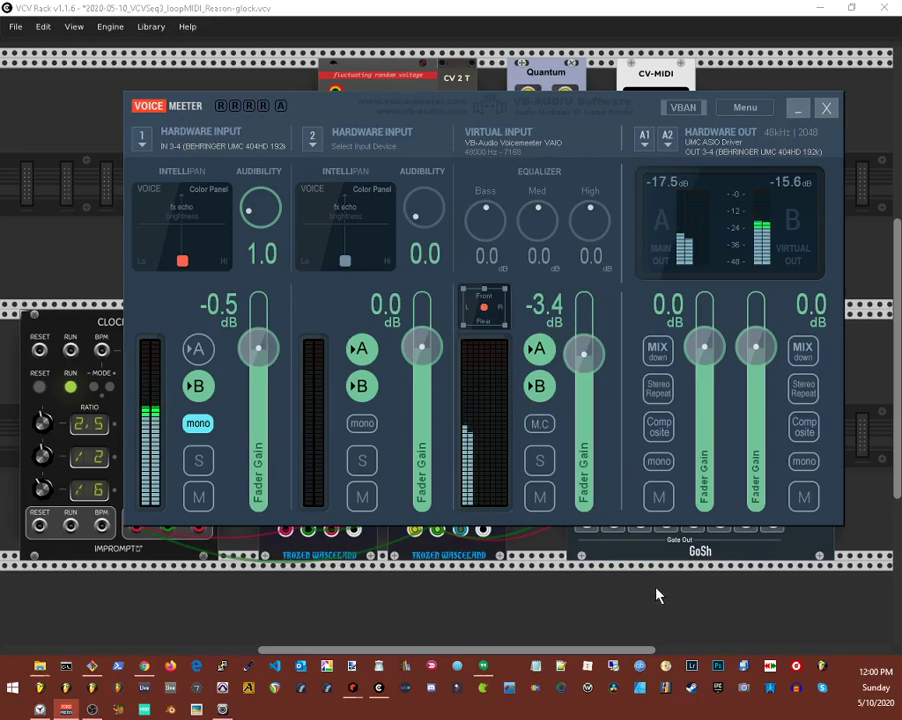
pyautogui.click(797, 110)
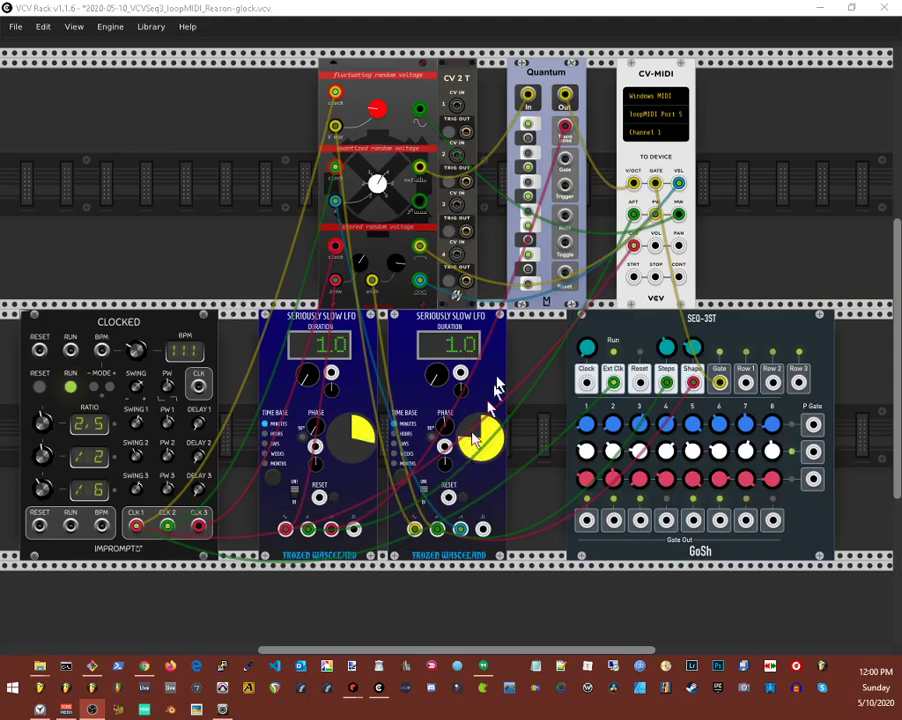
# - Examine the patch connections from Clocked, Uncertain, Quantum and SEQ-3ST into CV-MIDI, and check the loopback port list in loopMIDI
pyautogui.moveTo(622, 210); pyautogui.dragTo(633, 186)
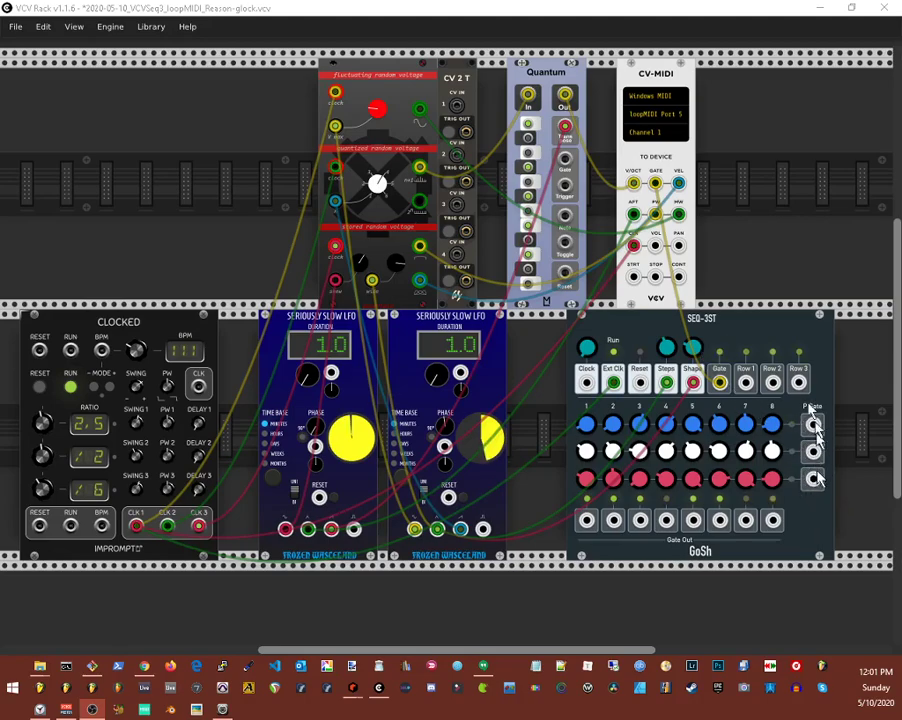
pyautogui.click(690, 382)
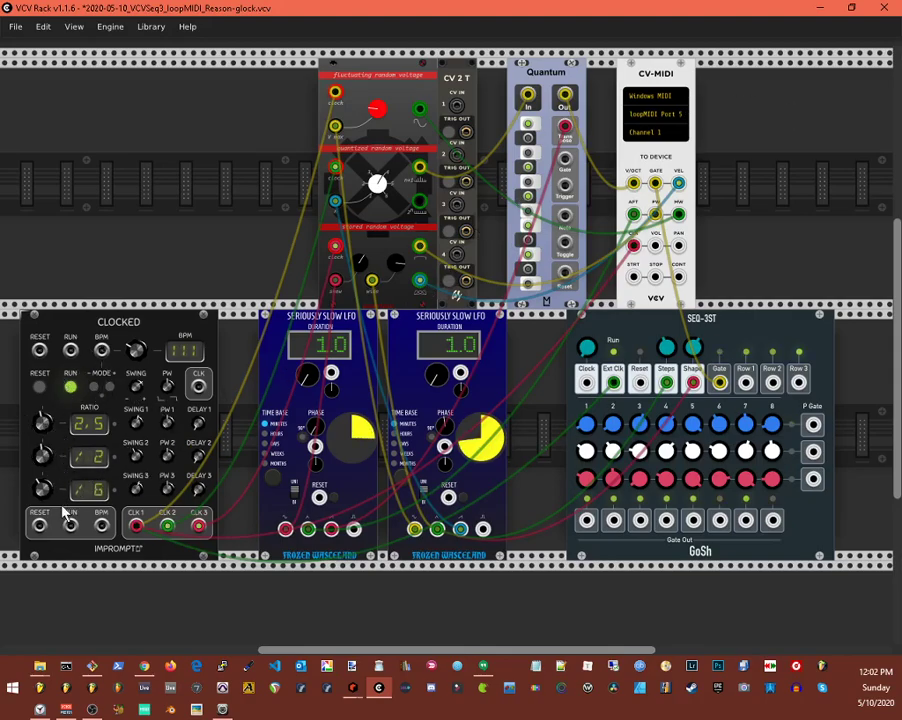
pyautogui.moveTo(101, 527); pyautogui.dragTo(135, 528)
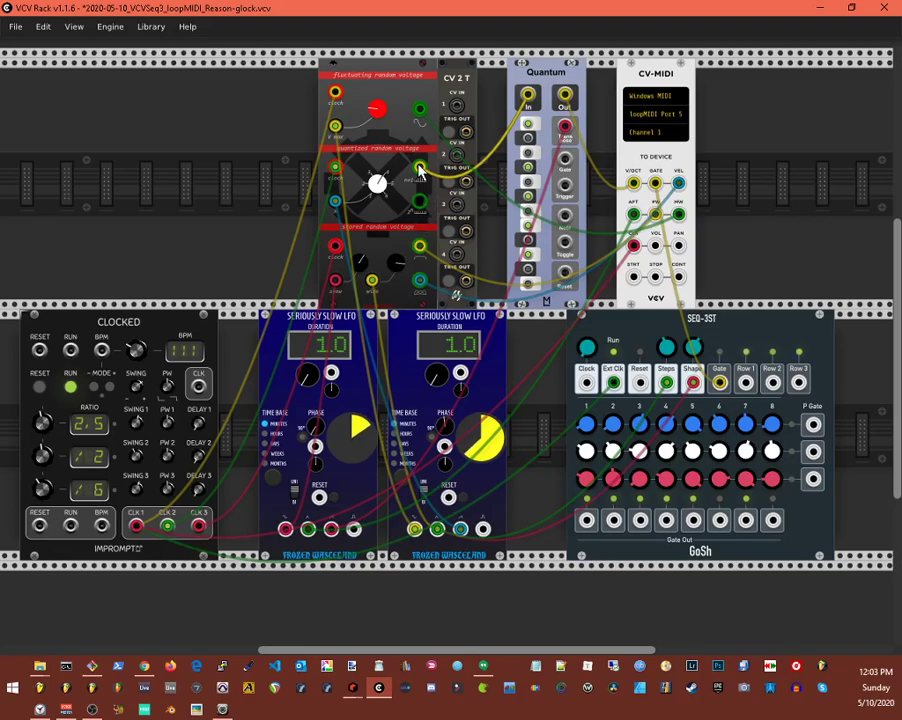
pyautogui.moveTo(420, 170); pyautogui.dragTo(686, 227)
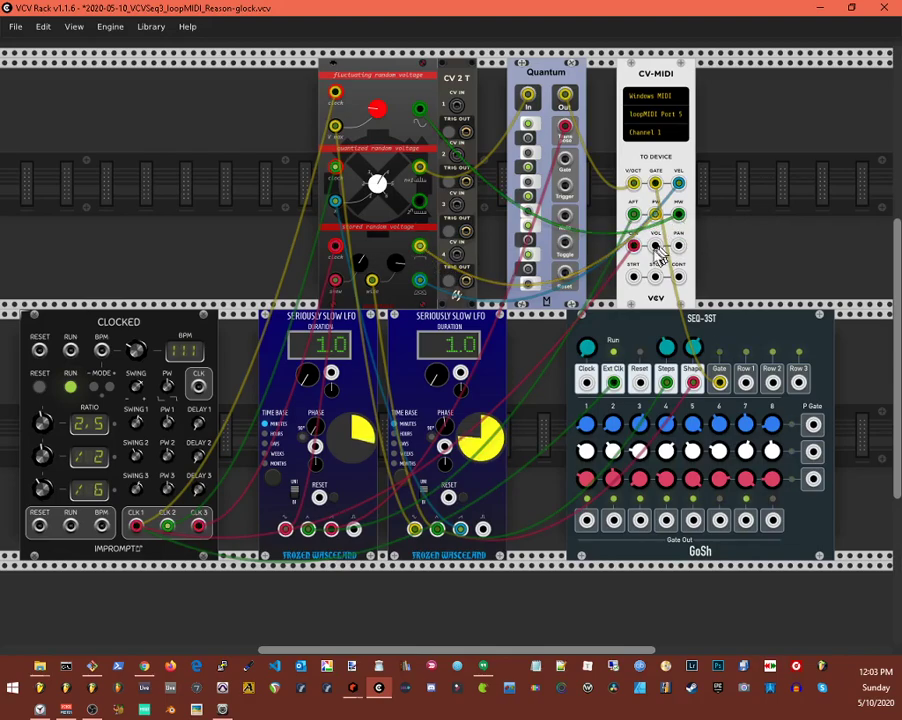
pyautogui.moveTo(679, 192); pyautogui.dragTo(680, 186)
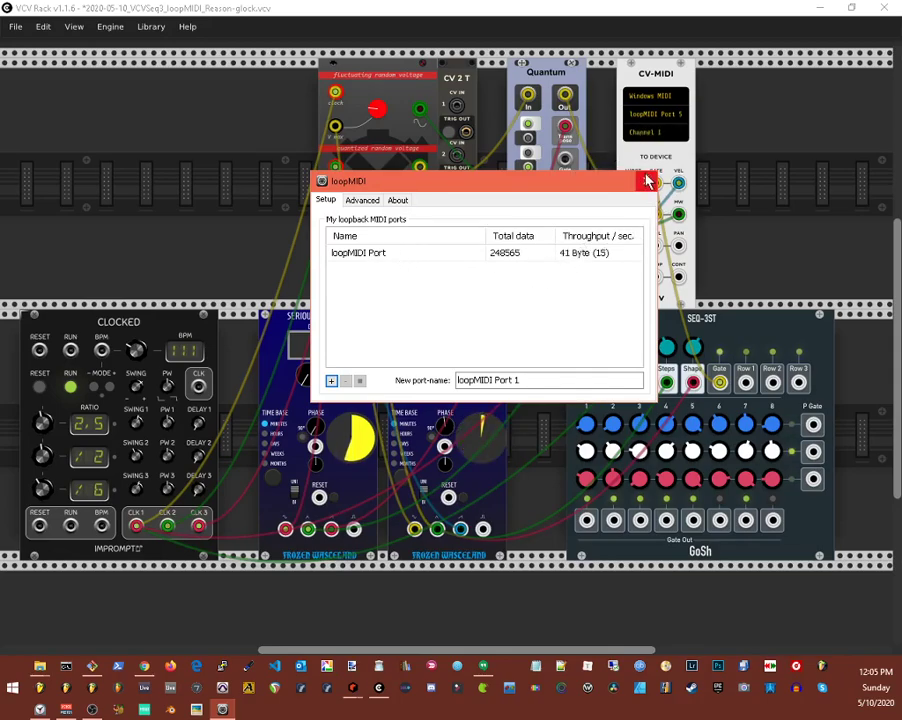
pyautogui.doubleClick(430, 17)
pyautogui.doubleClick(496, 22)
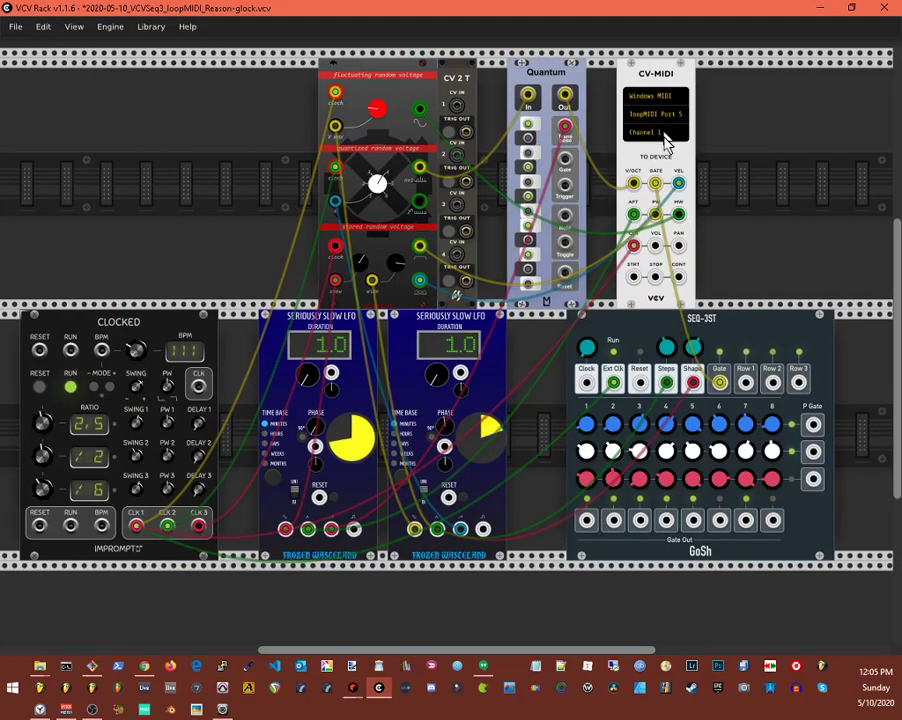
pyautogui.moveTo(565, 95); pyautogui.dragTo(645, 189)
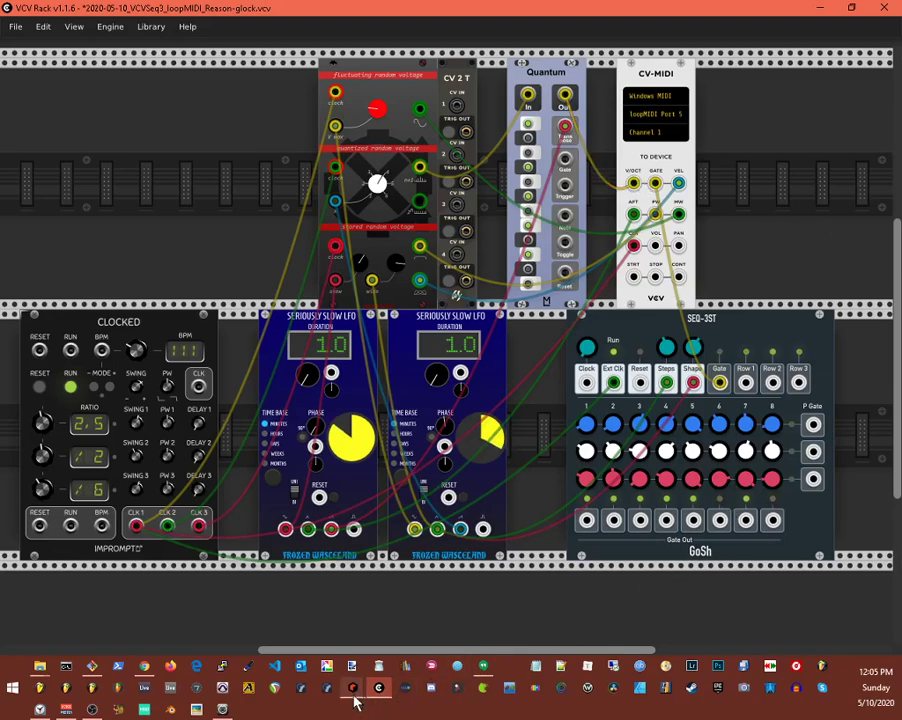
# - Switch to the Reason rack window and show it across the whole screen
pyautogui.moveTo(356, 703)
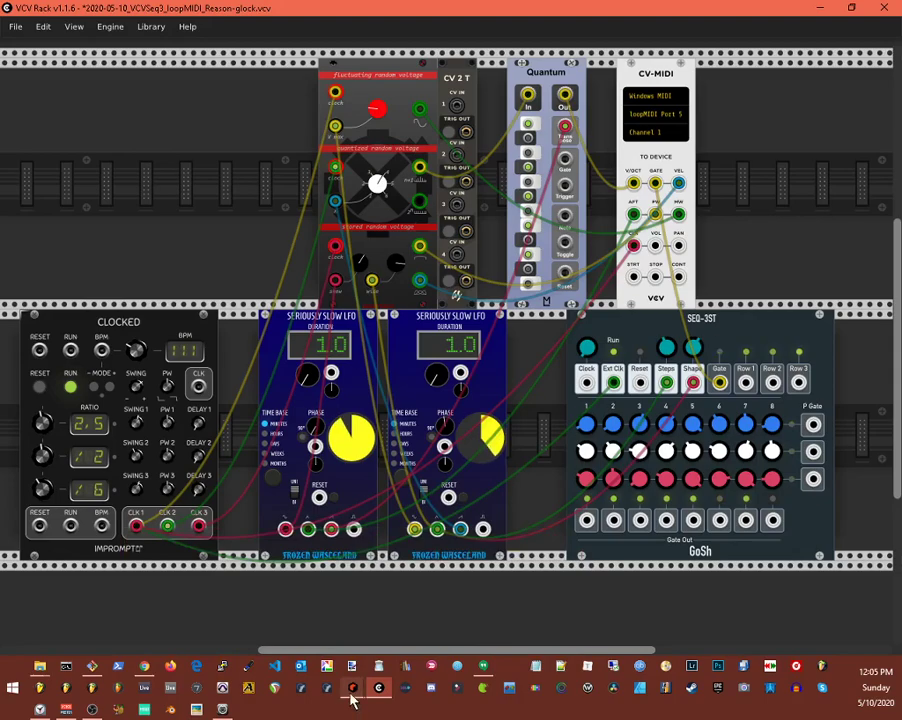
pyautogui.click(352, 700)
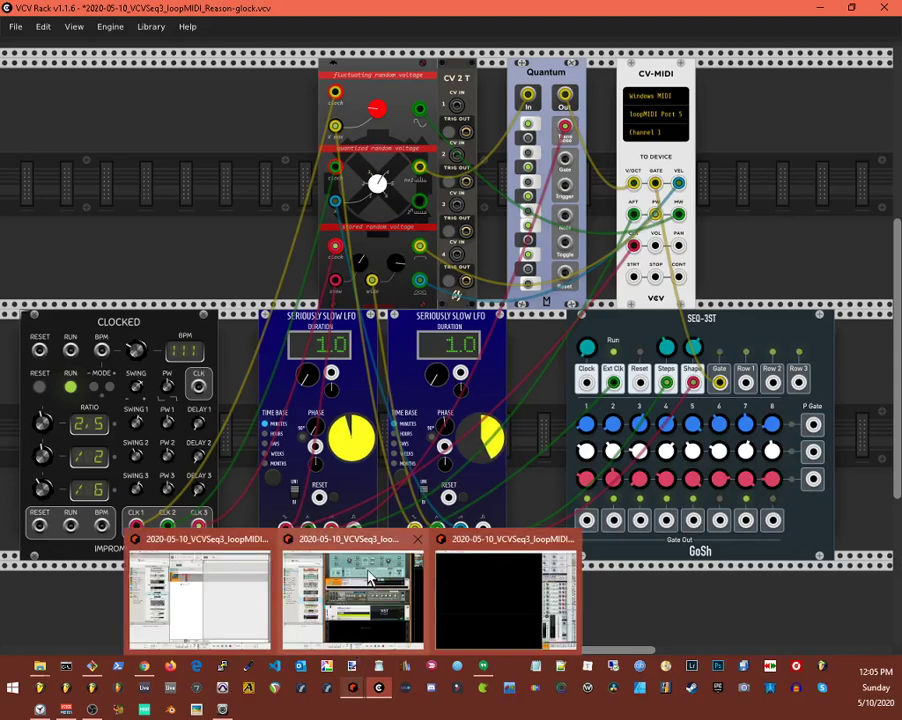
pyautogui.click(347, 555)
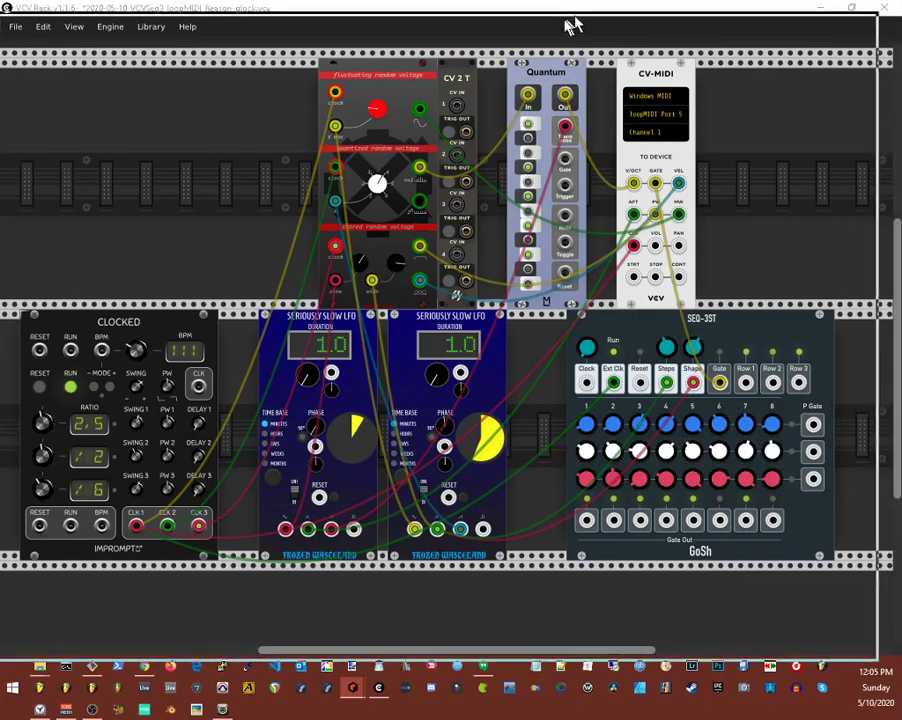
pyautogui.hotkey('alt', 'Tab')
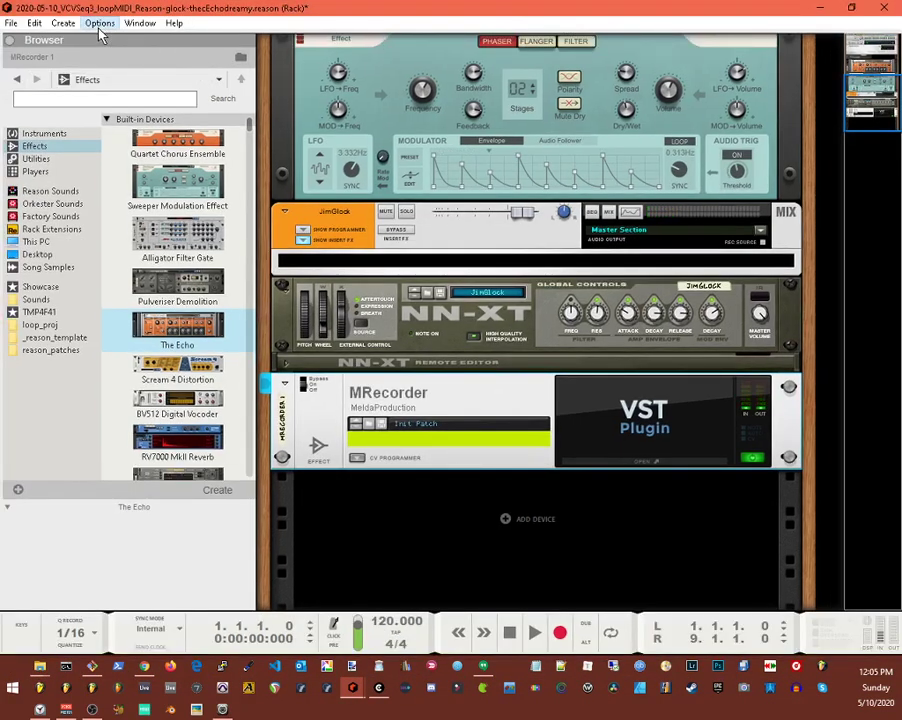
# - Open Reason's preferences, check the LoopMIDIPort master keyboard entry among the control surfaces, and close the dialog
pyautogui.click(11, 23)
pyautogui.click(11, 23)
pyautogui.click(30, 23)
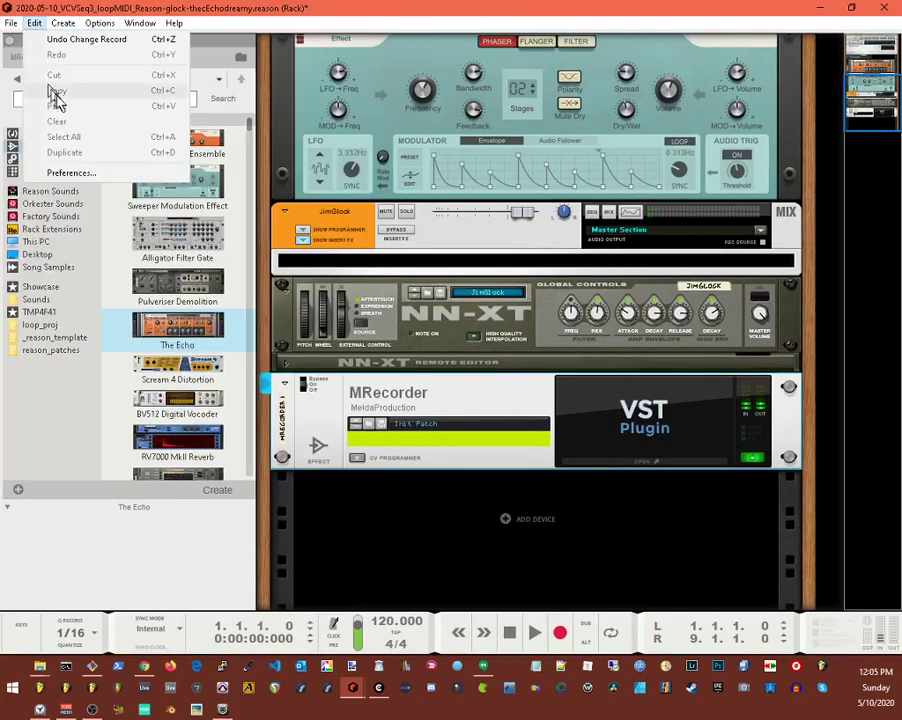
pyautogui.click(84, 172)
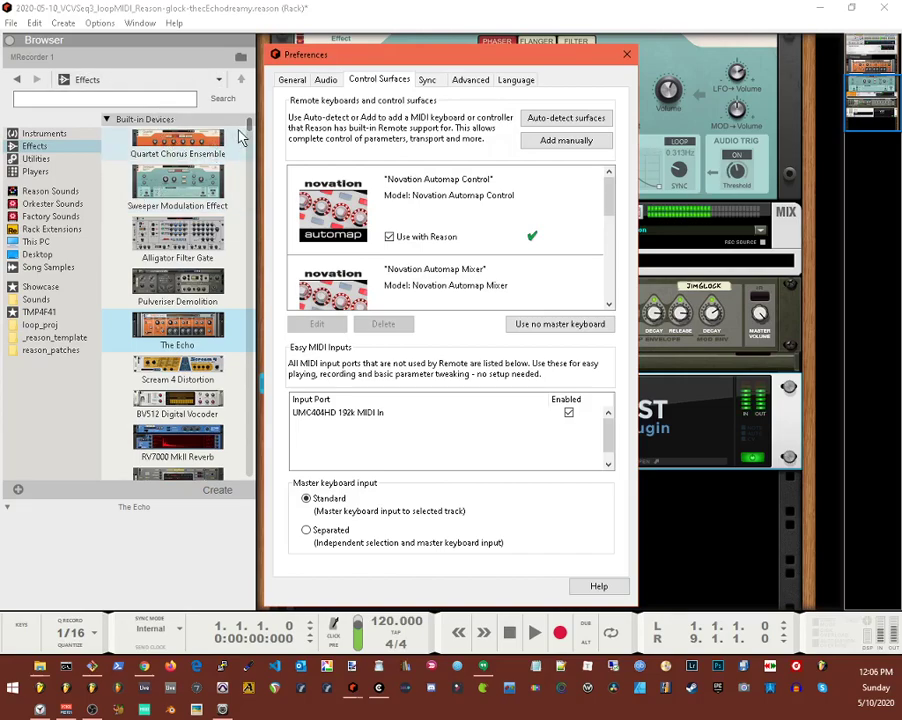
pyautogui.moveTo(607, 195); pyautogui.dragTo(636, 292)
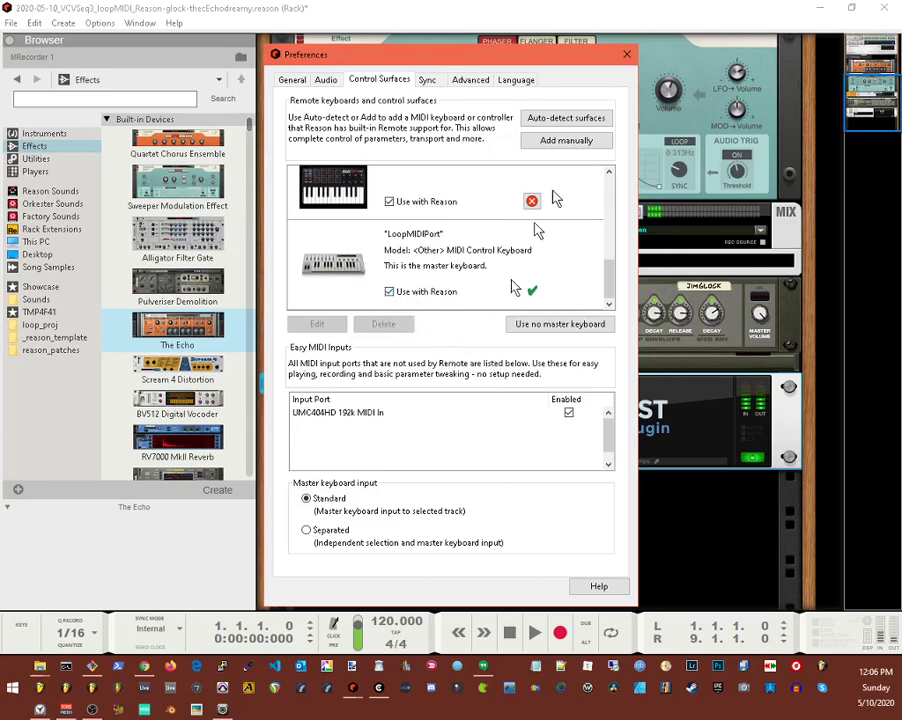
pyautogui.click(626, 54)
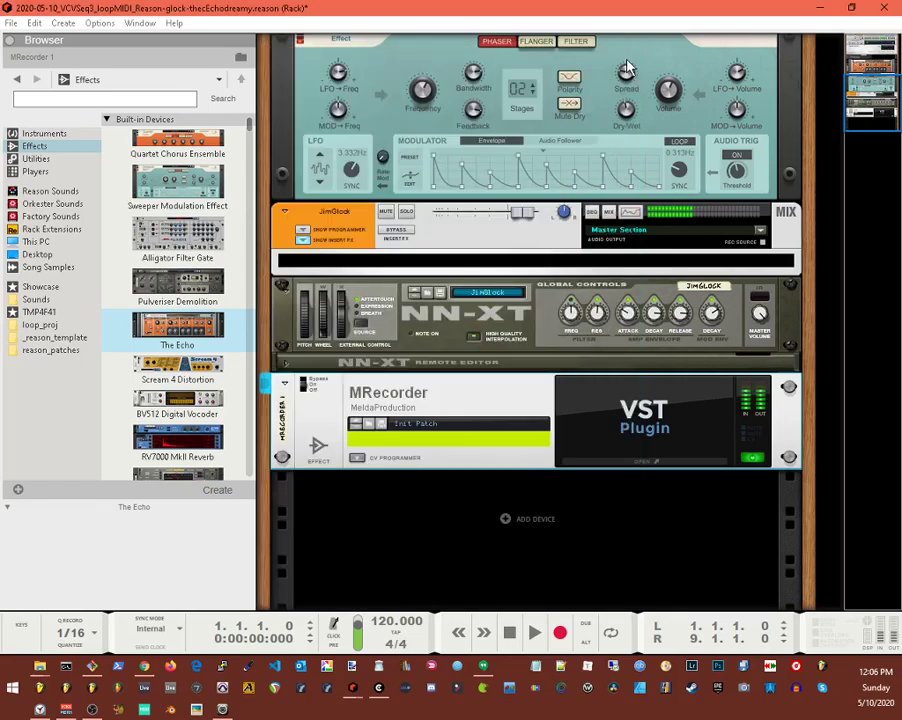
# - Move the Reason window aside to show the VCV Rack patch behind it, and restore it to full screen
pyautogui.moveTo(765, 19); pyautogui.dragTo(770, 230)
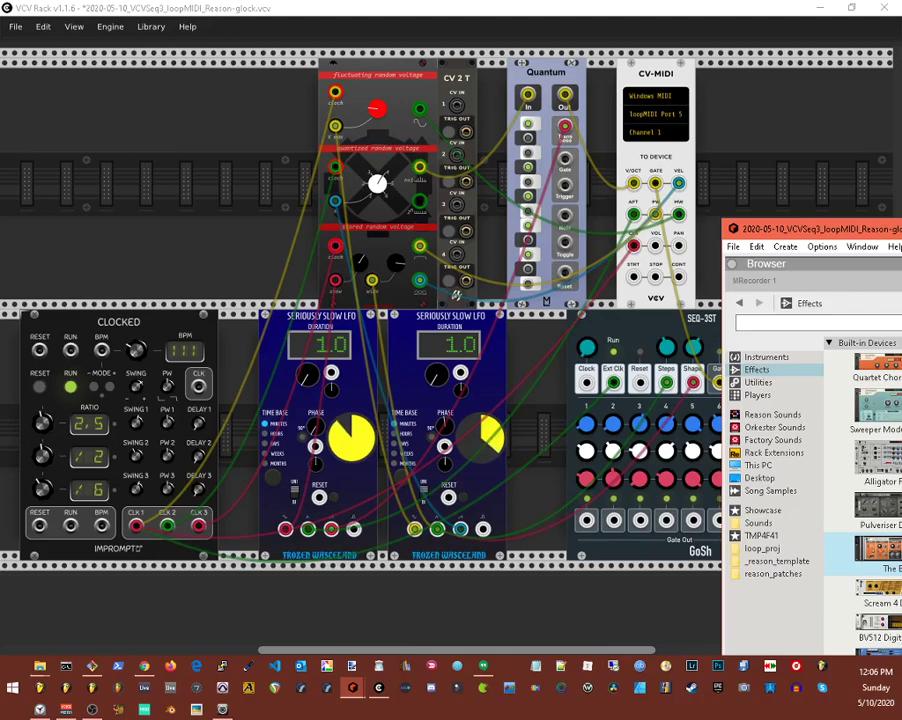
pyautogui.moveTo(760, 150); pyautogui.dragTo(439, 28)
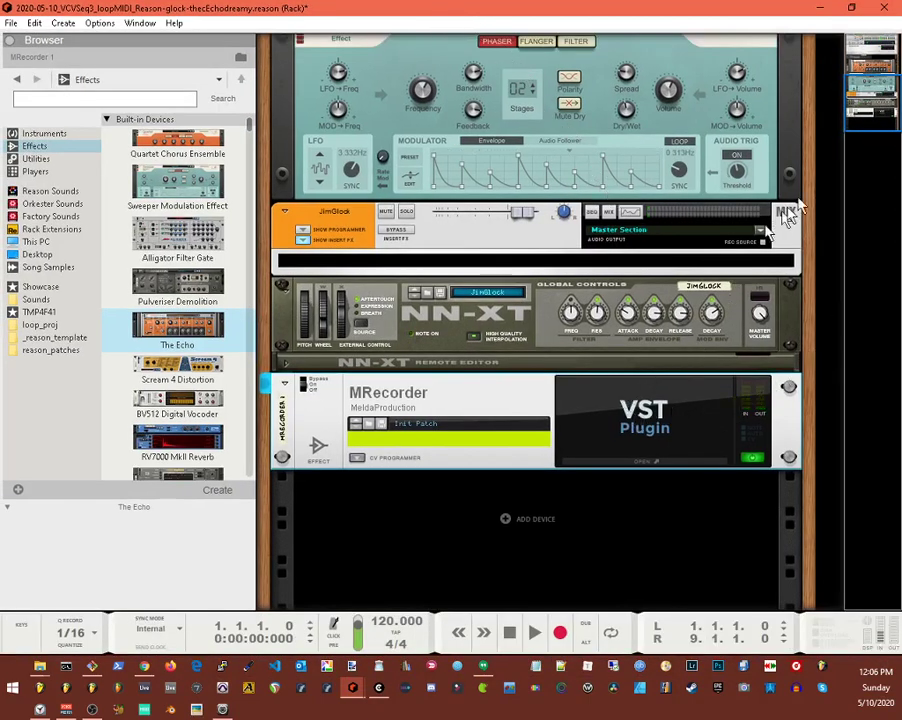
# - Fold the Sweeper Modulation Effect and The Echo devices in the Reason rack
pyautogui.scroll(5, 813, 390)
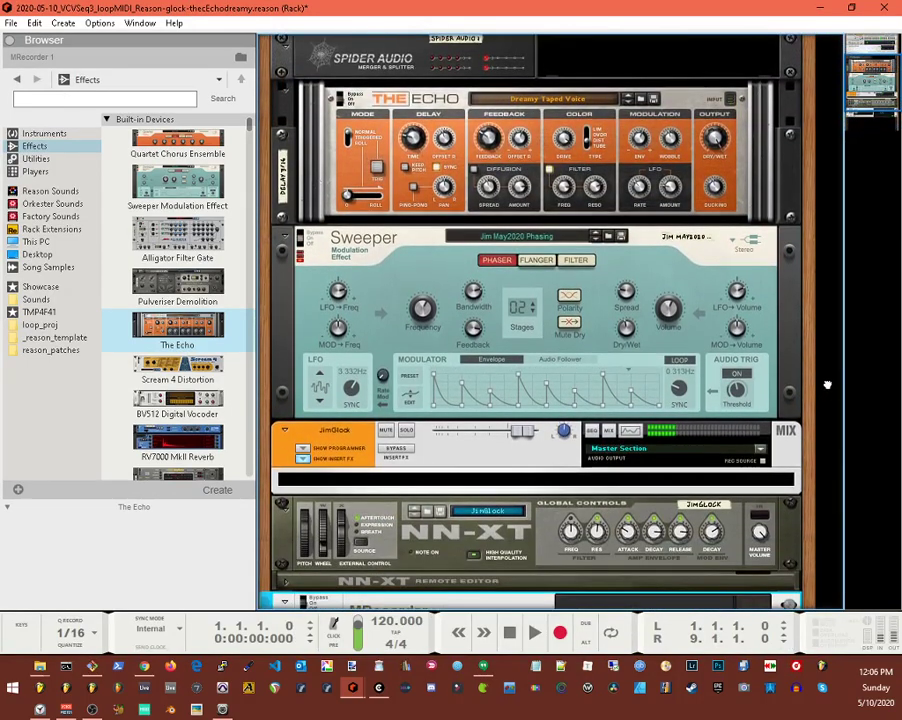
pyautogui.scroll(-1, 826, 380)
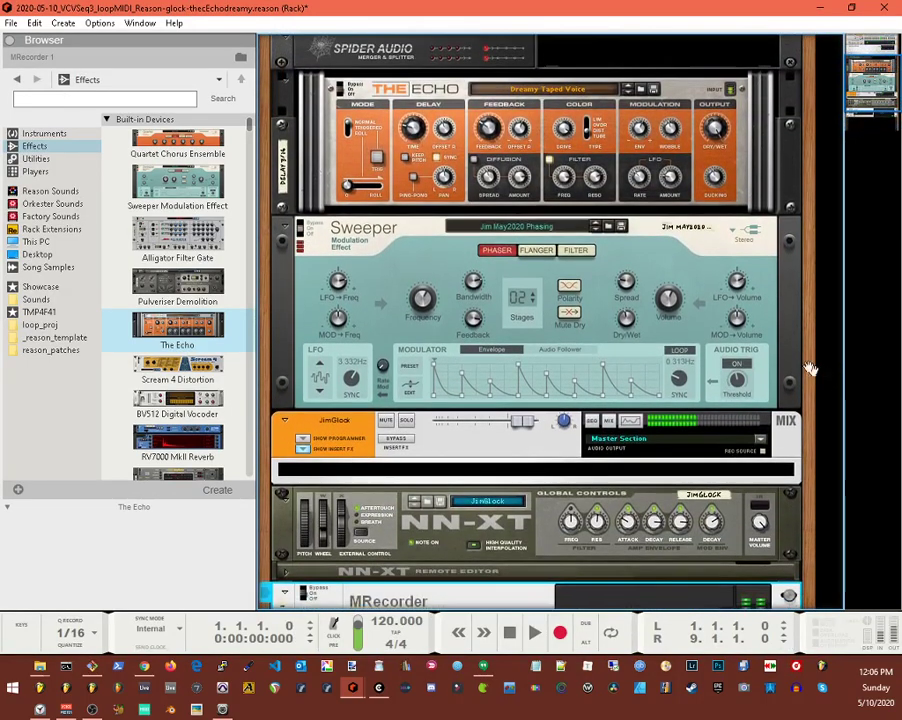
pyautogui.click(284, 227)
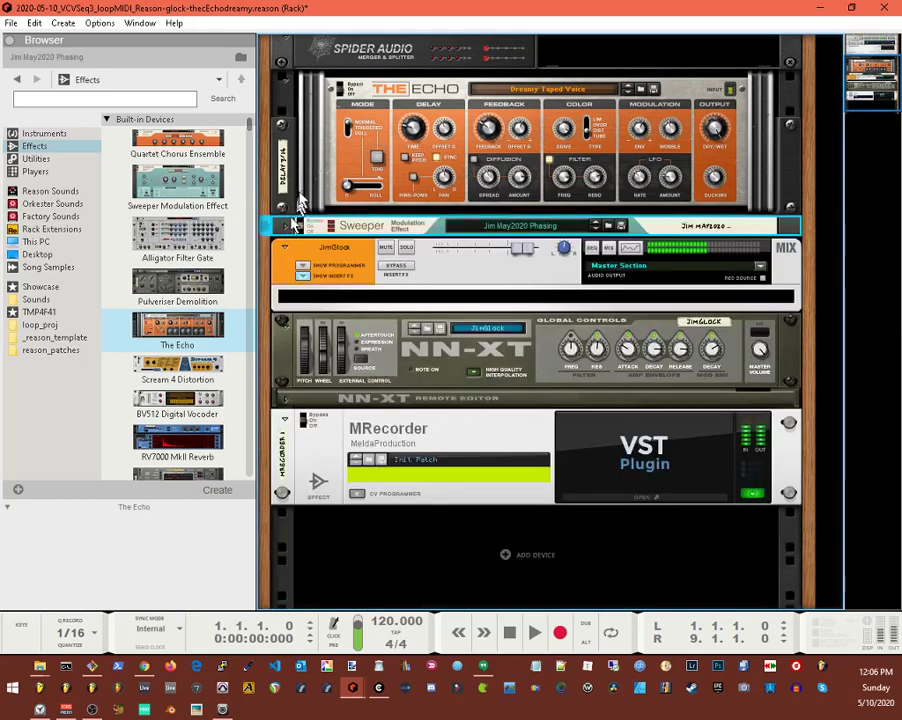
pyautogui.click(287, 87)
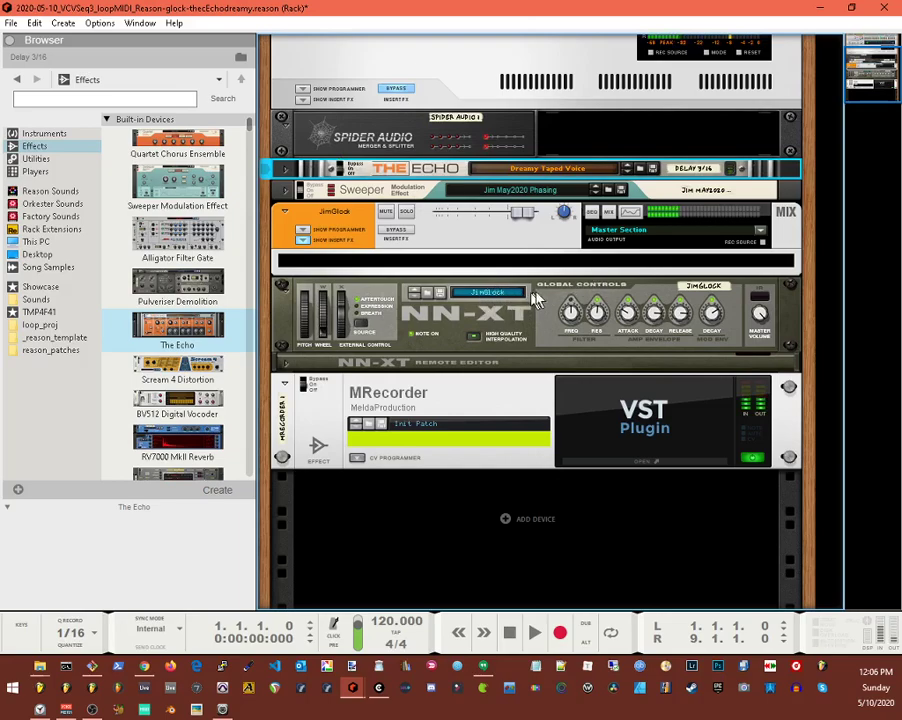
# - Unfold the NN-XT Remote Editor to view its sample key zones, and fold it again
pyautogui.click(285, 362)
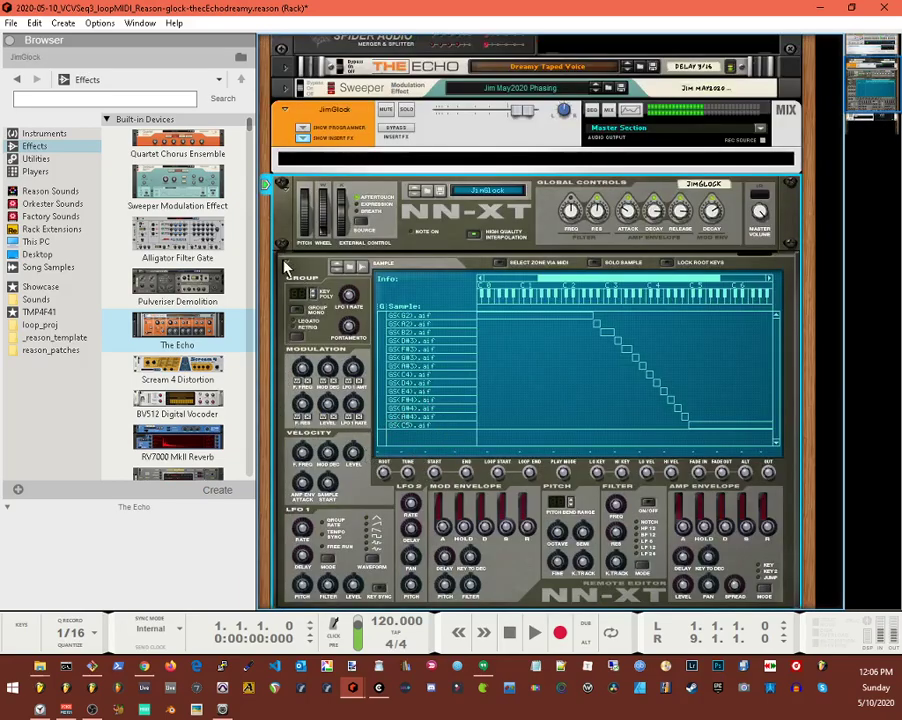
pyautogui.click(282, 262)
# - On the rack's rear, fold the JimGlock mix channel and unfold the Sweeper to trace its LFO output to the NN-XT's OSC Pitch input
pyautogui.press('Tab')
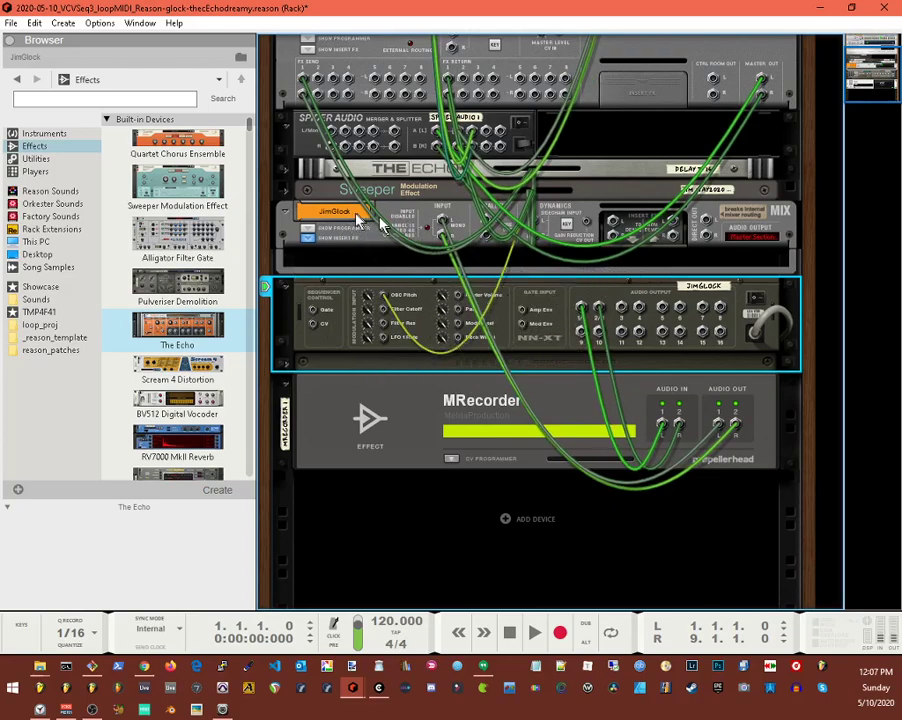
pyautogui.click(286, 216)
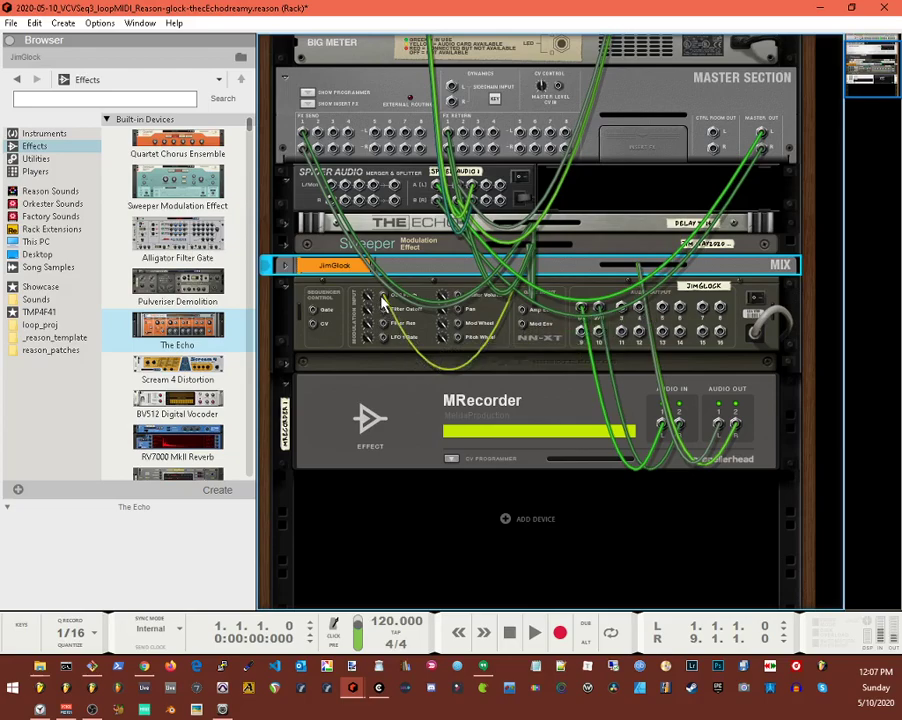
pyautogui.click(287, 246)
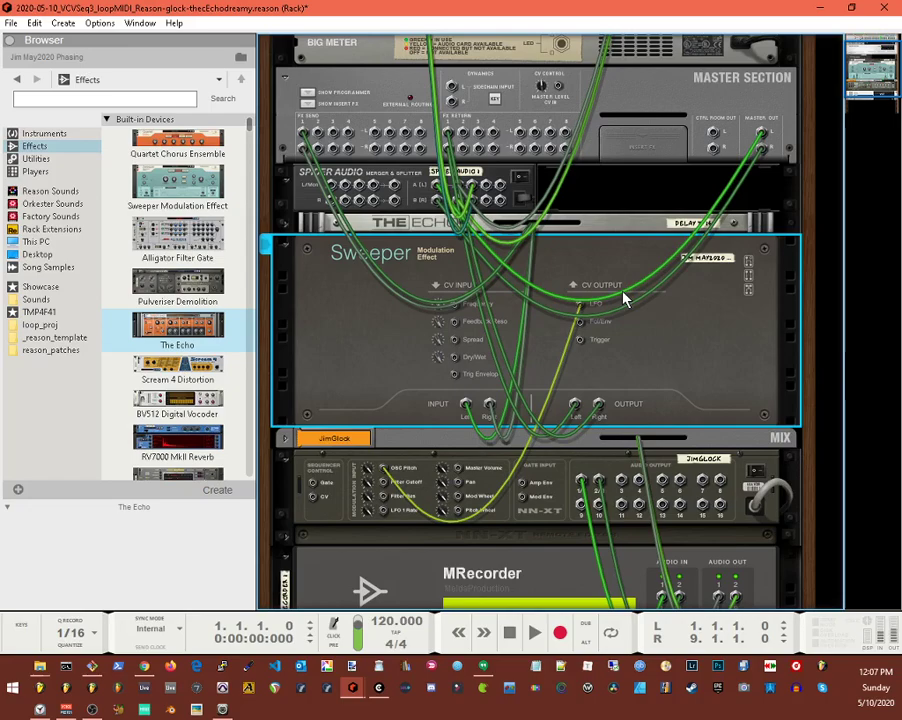
pyautogui.moveTo(585, 314); pyautogui.dragTo(371, 476)
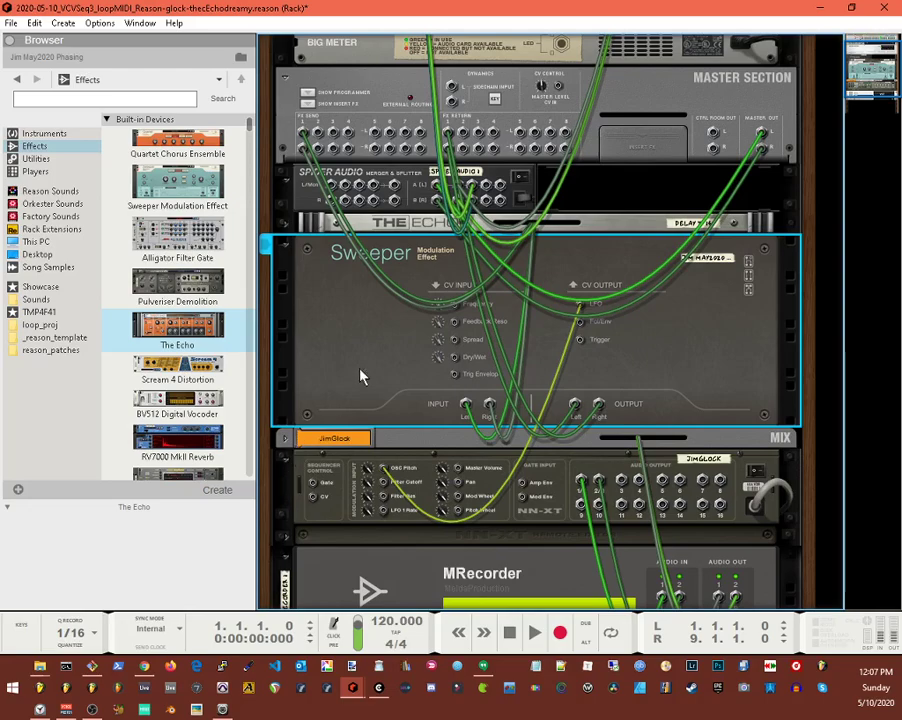
# - Unfold The Echo's rear to view its connections, fold it and the Sweeper, and flip the rack to its front
pyautogui.click(290, 230)
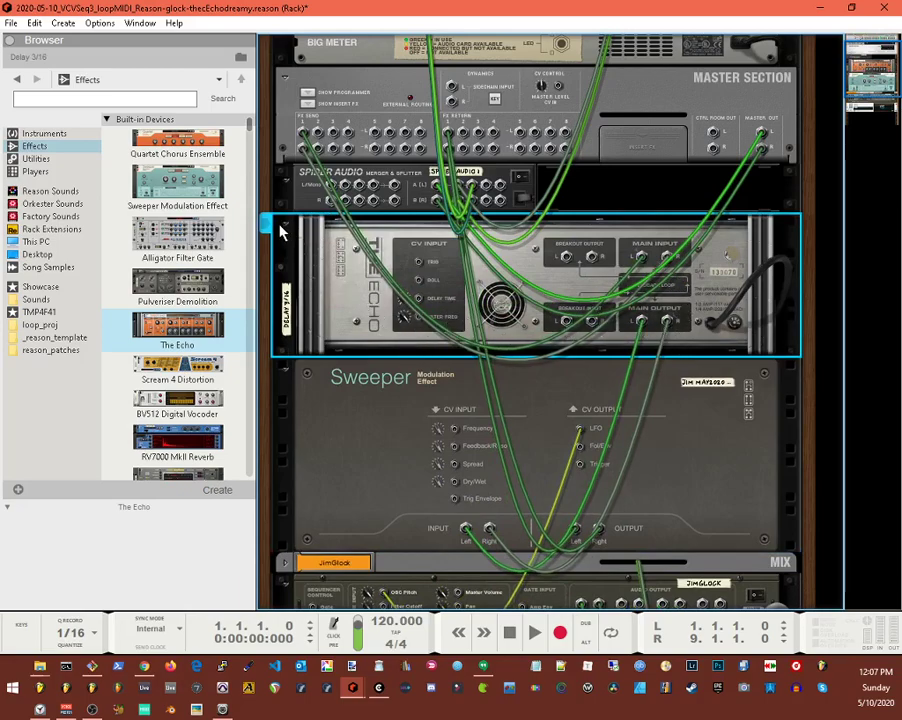
pyautogui.click(289, 229)
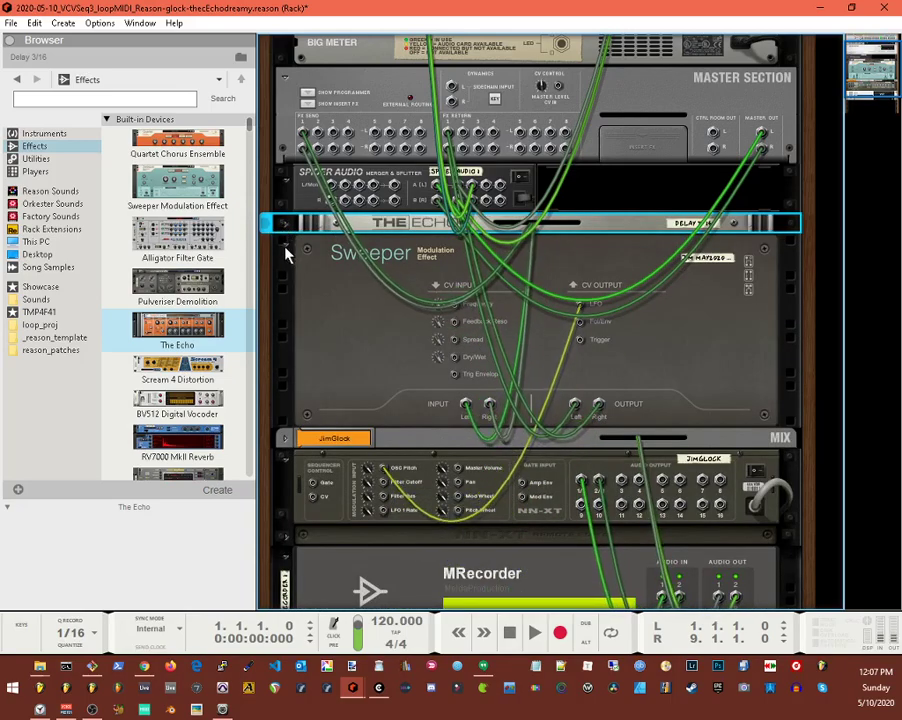
pyautogui.click(286, 252)
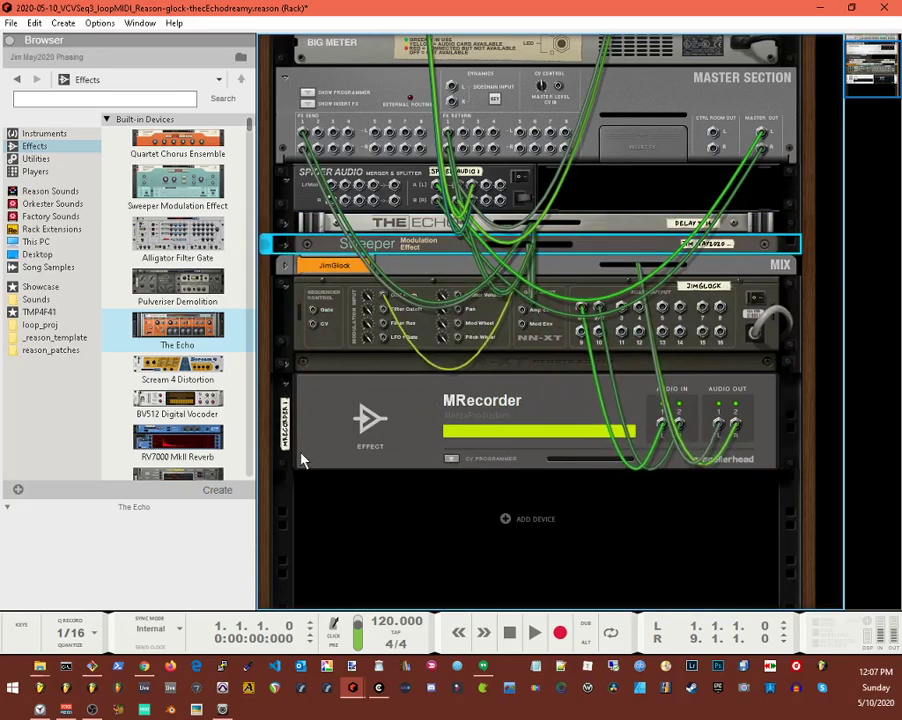
pyautogui.press('Tab')
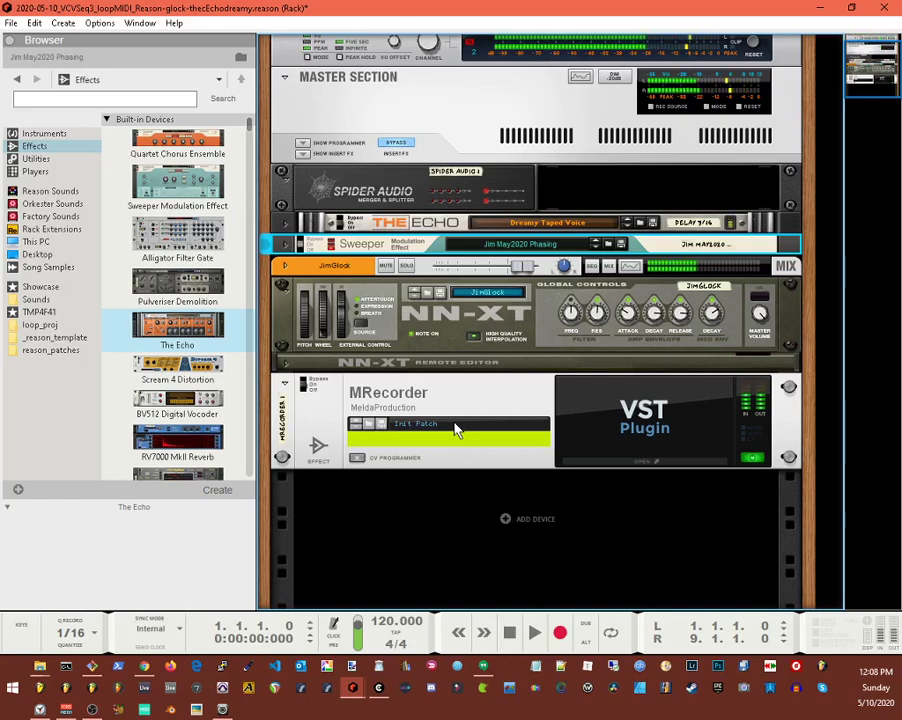
# - Open the MRecorder plugin window from the rack and make a brief test recording to the project's WAV file
pyautogui.click(613, 467)
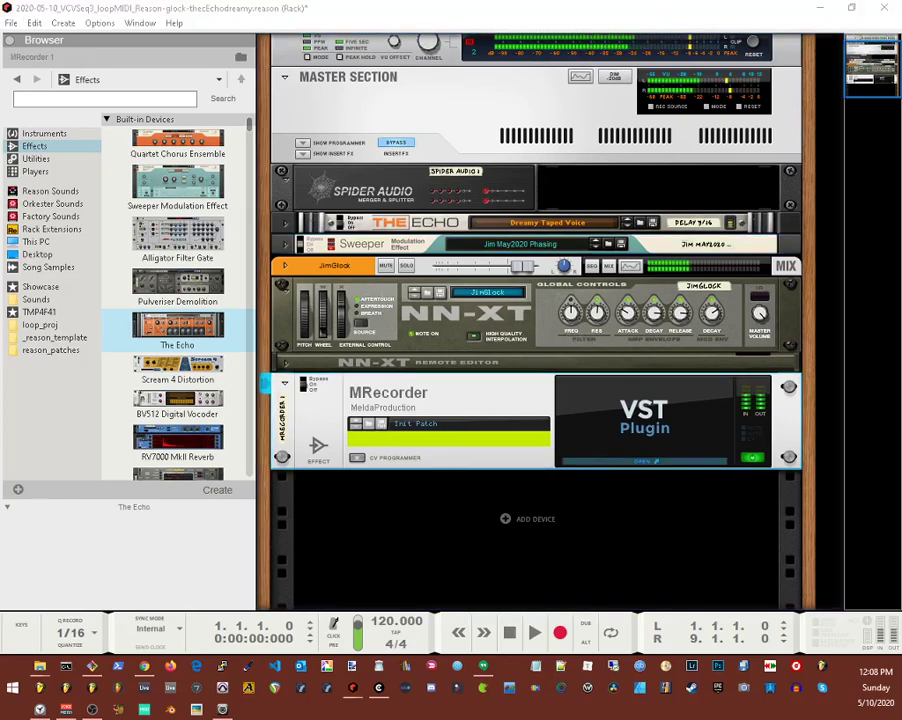
pyautogui.click(644, 461)
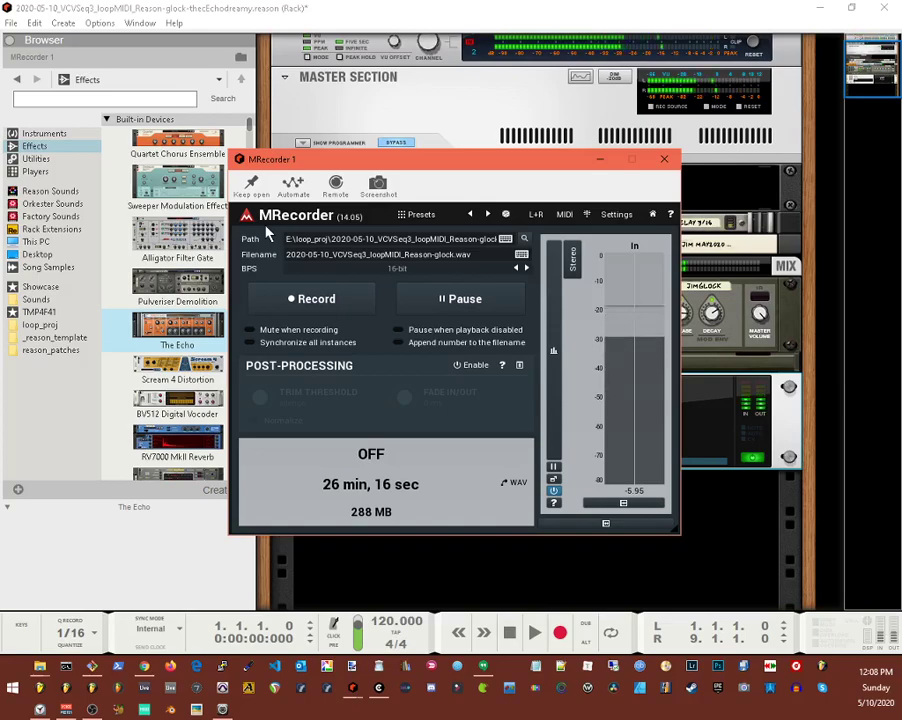
pyautogui.click(302, 312)
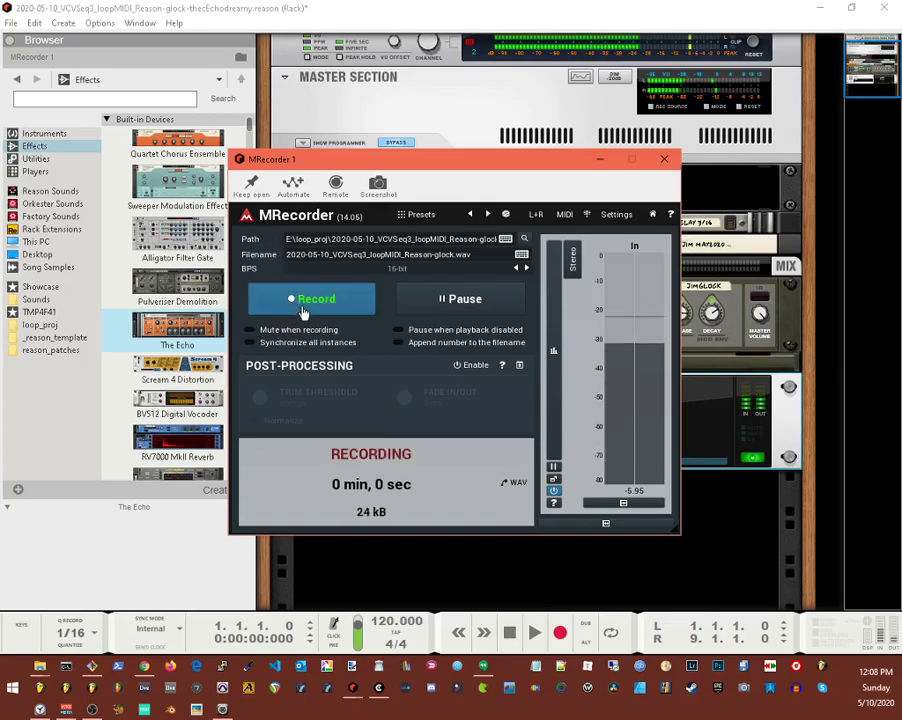
pyautogui.click(303, 312)
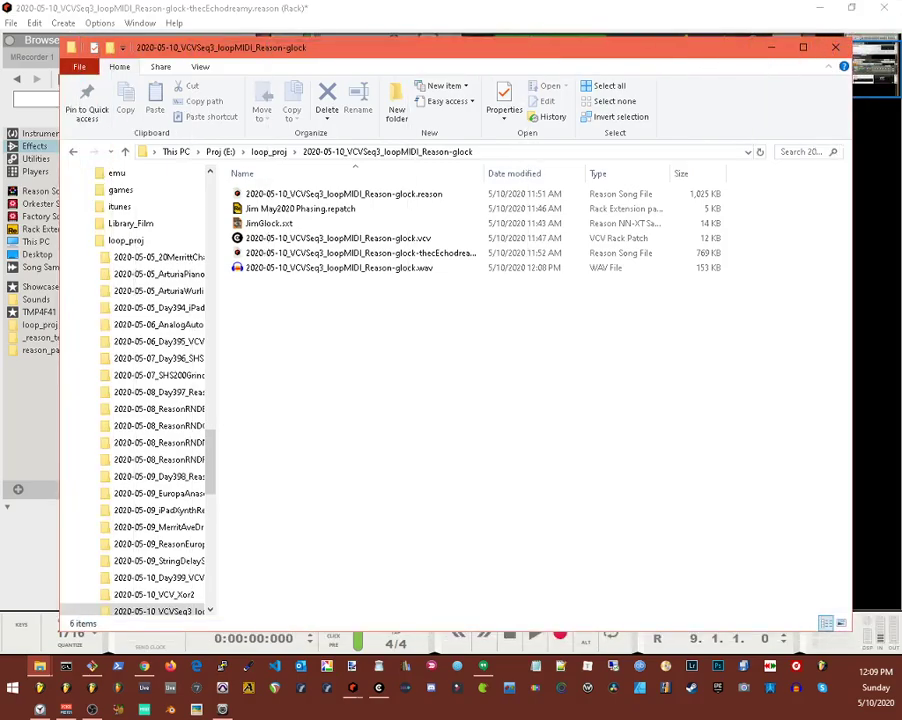
# - Return to MRecorder from the project folder, start a new WAV recording, and minimize the plugin window while it runs
pyautogui.hotkey('alt', 'Tab')
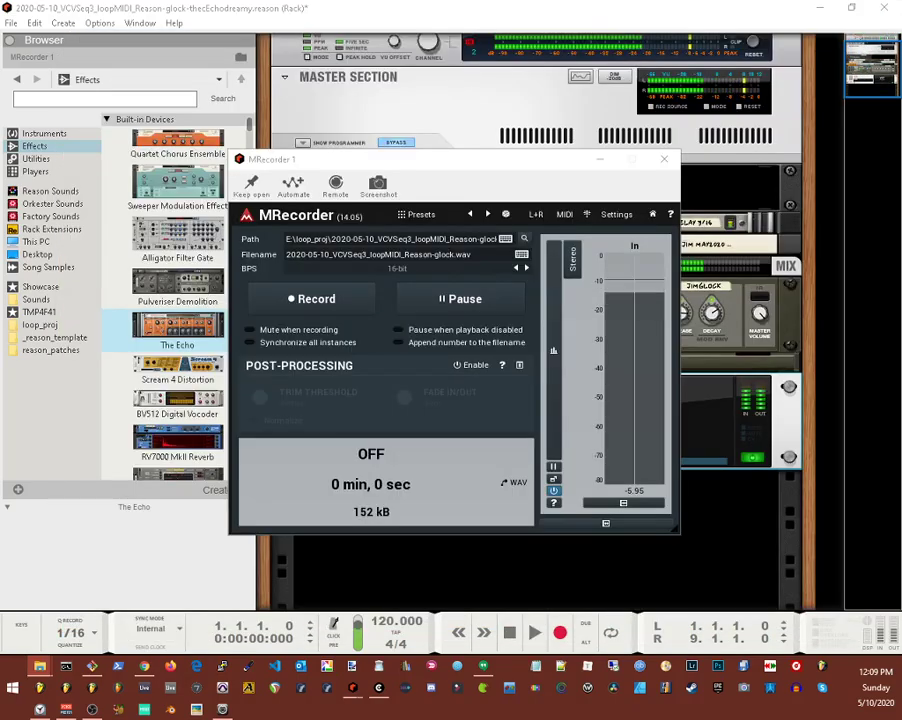
pyautogui.click(457, 256)
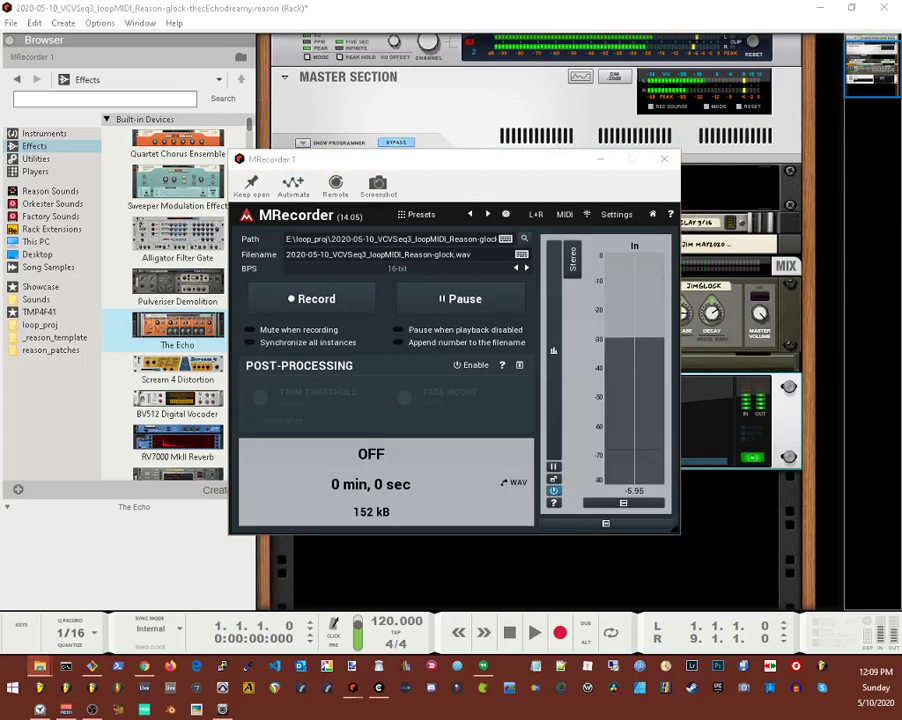
pyautogui.click(353, 305)
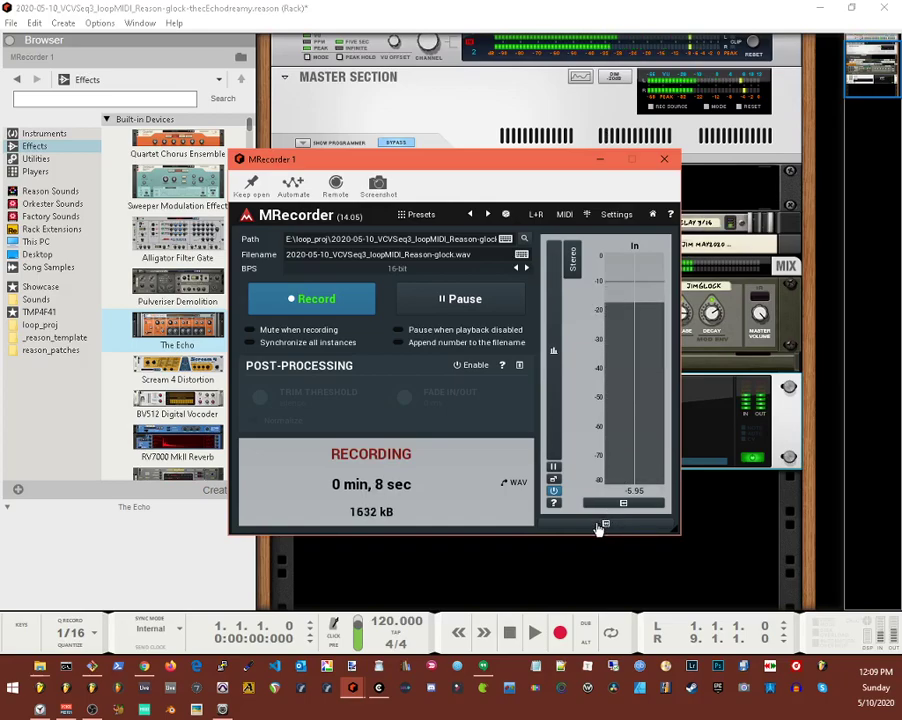
pyautogui.click(599, 160)
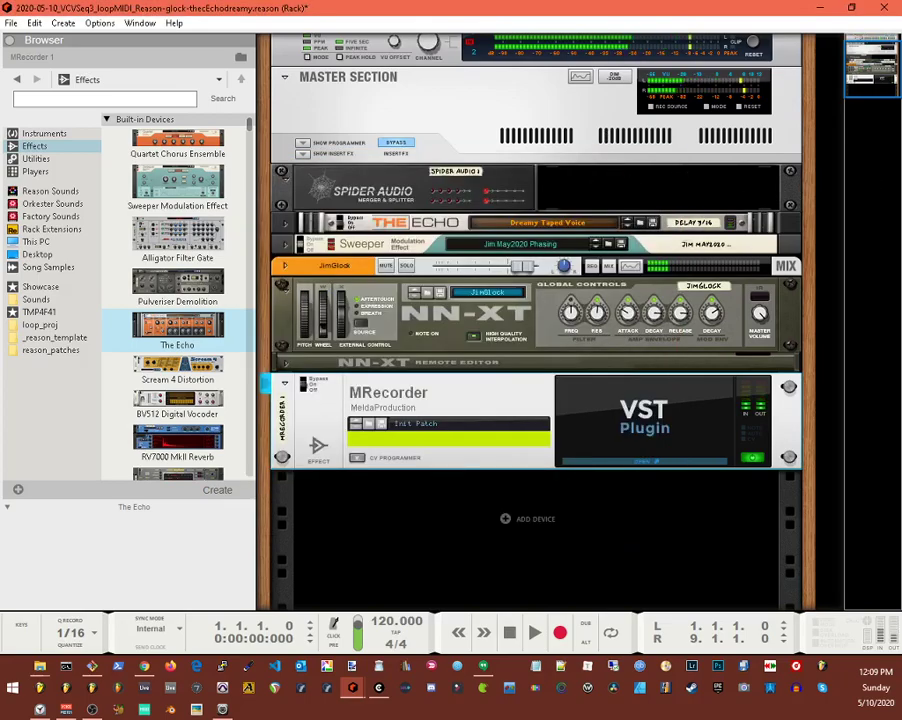
# - Review the Reason songs, VCV patch and JimGlock.sxt in the project folder, widening the name column to read full file names
pyautogui.moveTo(900, 90); pyautogui.dragTo(526, 62)
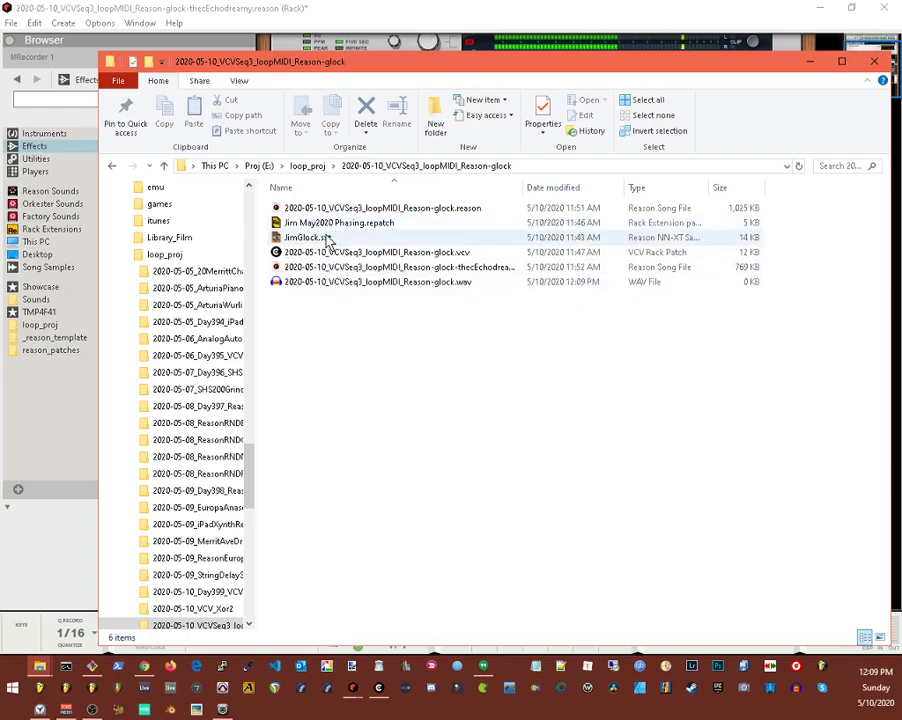
pyautogui.moveTo(327, 241)
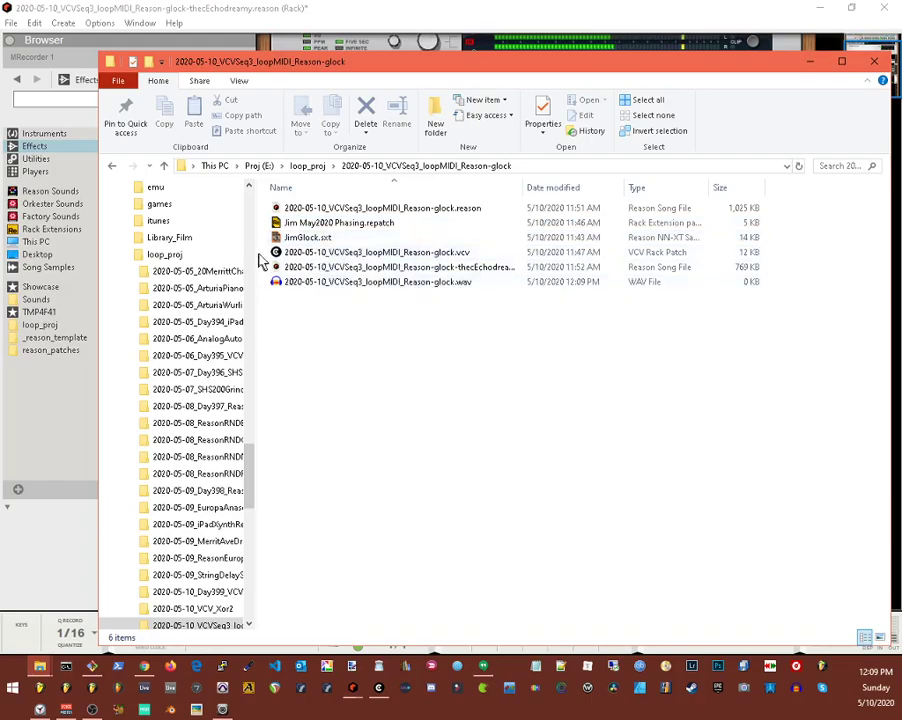
pyautogui.click(289, 241)
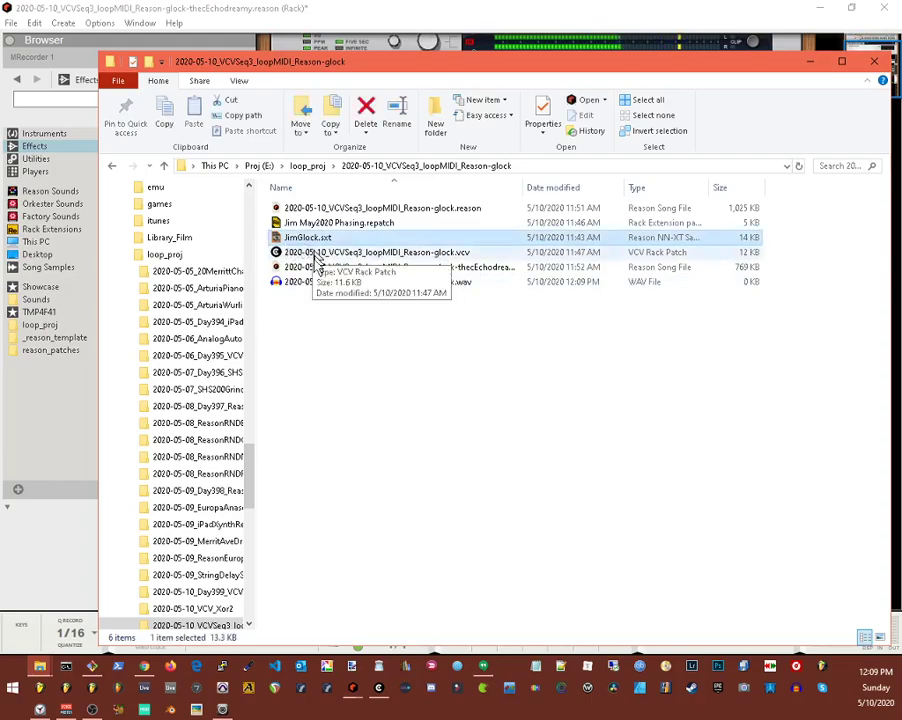
pyautogui.click(405, 210)
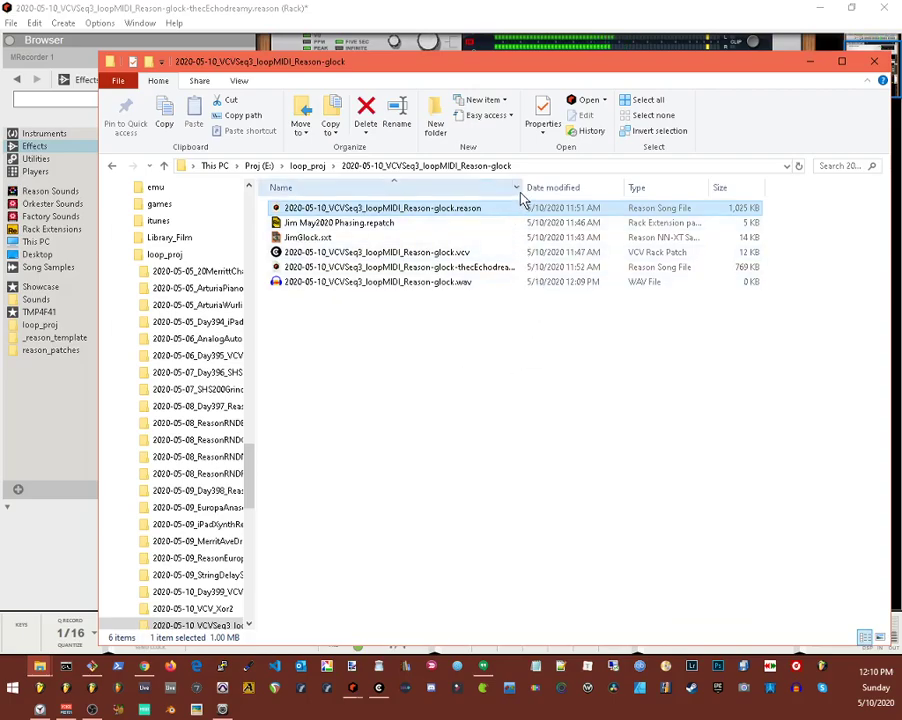
pyautogui.click(465, 267)
pyautogui.moveTo(521, 187); pyautogui.dragTo(584, 187)
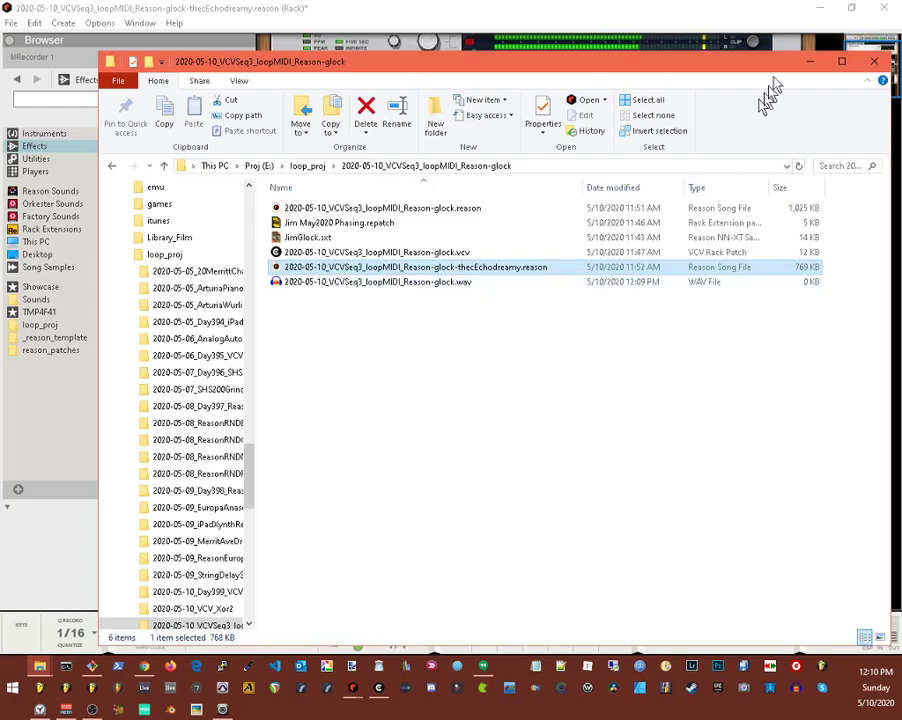
pyautogui.click(809, 61)
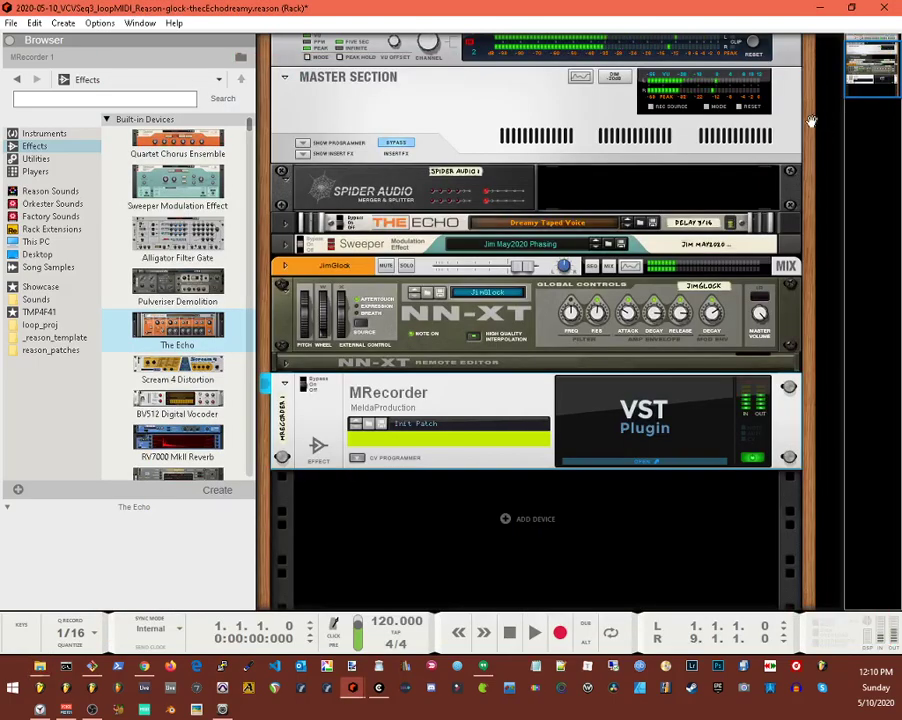
# - Adjust the NN-XT's amp envelope attack and filter frequency in its global controls
pyautogui.scroll(3, 469, 261)
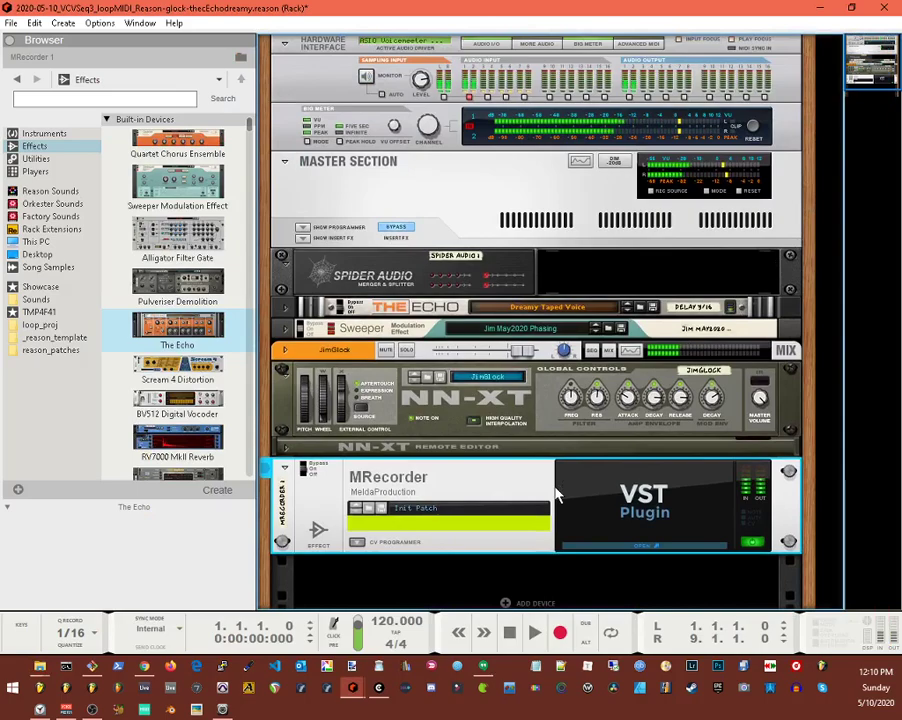
pyautogui.click(631, 393)
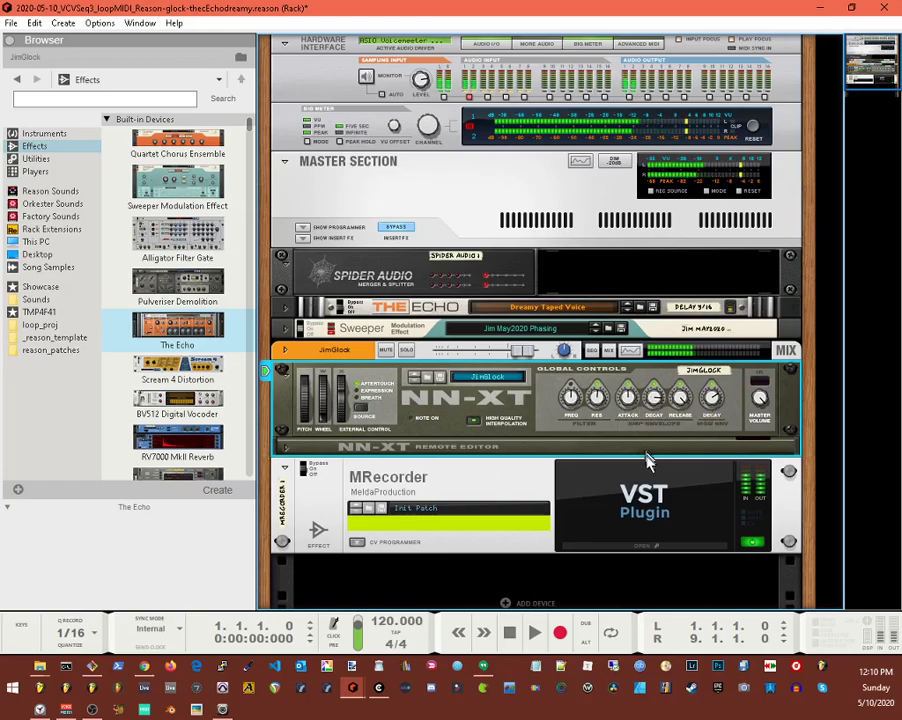
pyautogui.moveTo(627, 400); pyautogui.dragTo(624, 412)
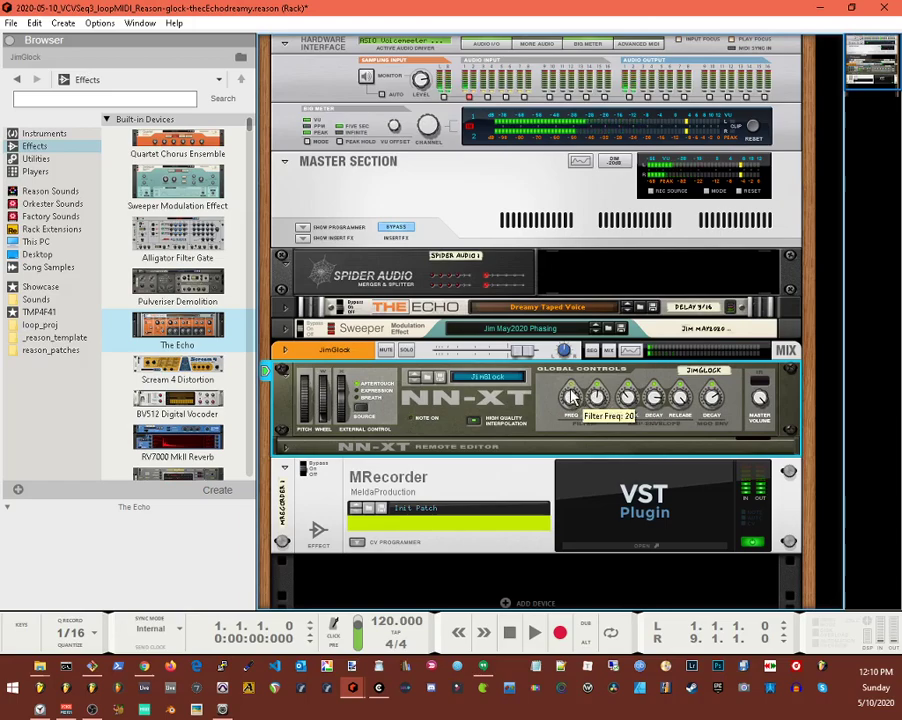
pyautogui.moveTo(571, 398); pyautogui.dragTo(572, 400)
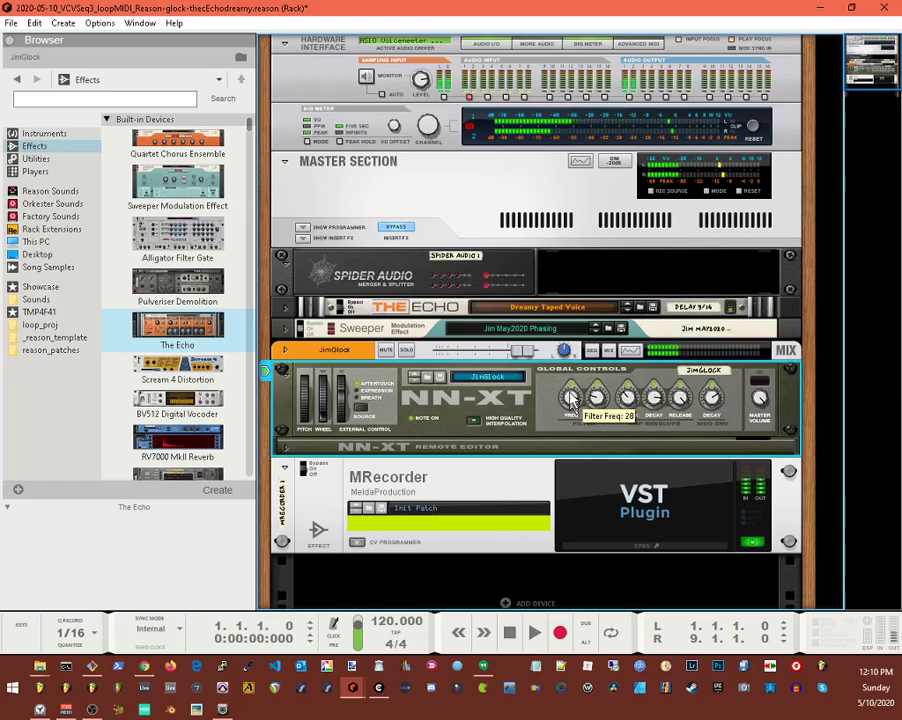
pyautogui.moveTo(571, 398); pyautogui.dragTo(557, 402)
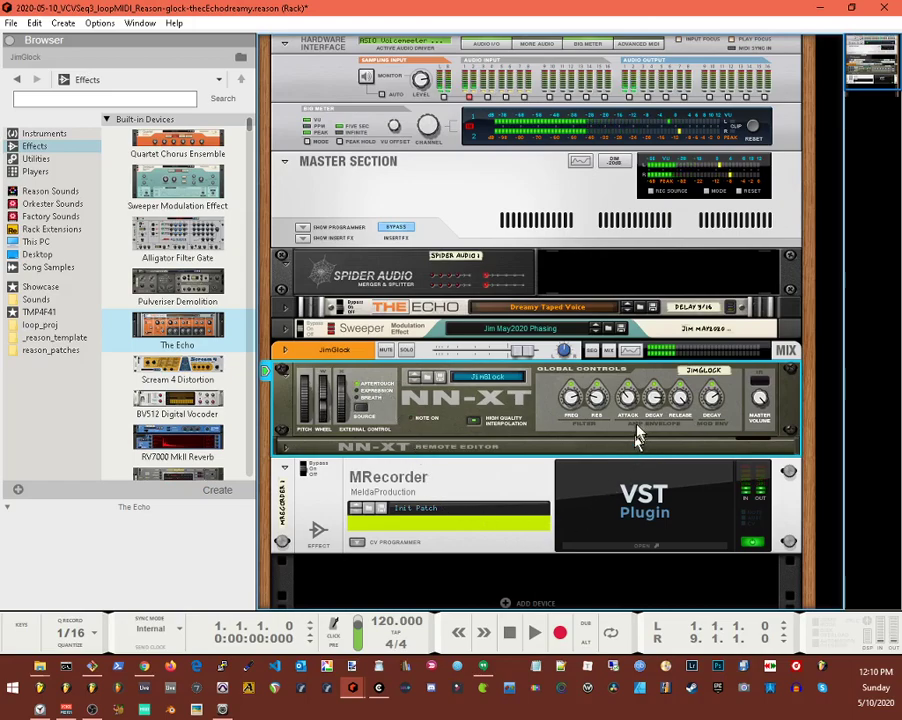
pyautogui.moveTo(627, 399)
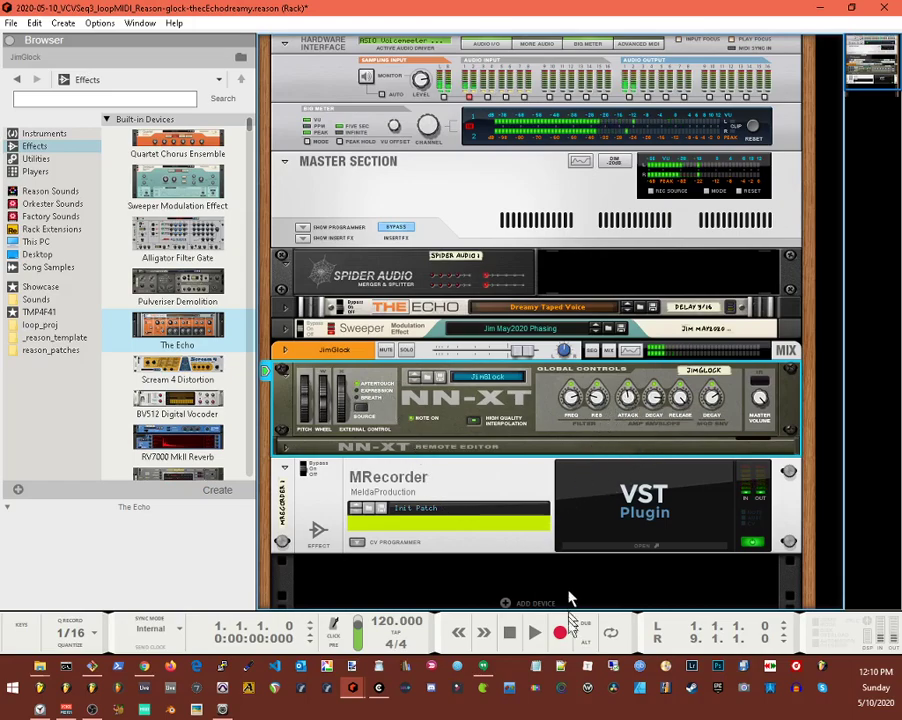
# - Switch to VCV Rack, shift the random voltage module away from CV 2 T, and open and close the module browser
pyautogui.moveTo(375, 697)
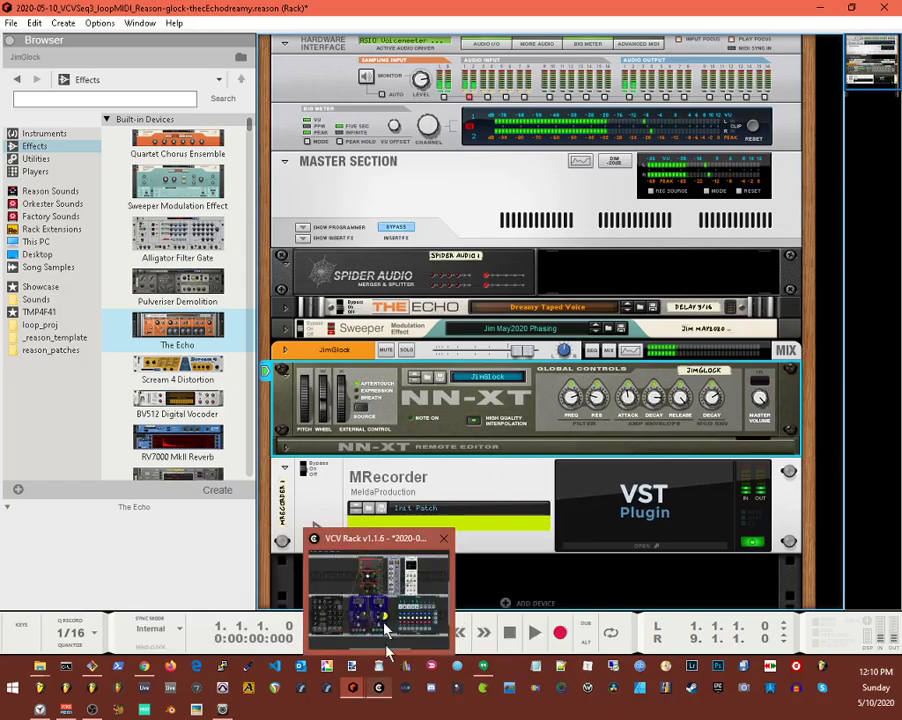
pyautogui.click(384, 615)
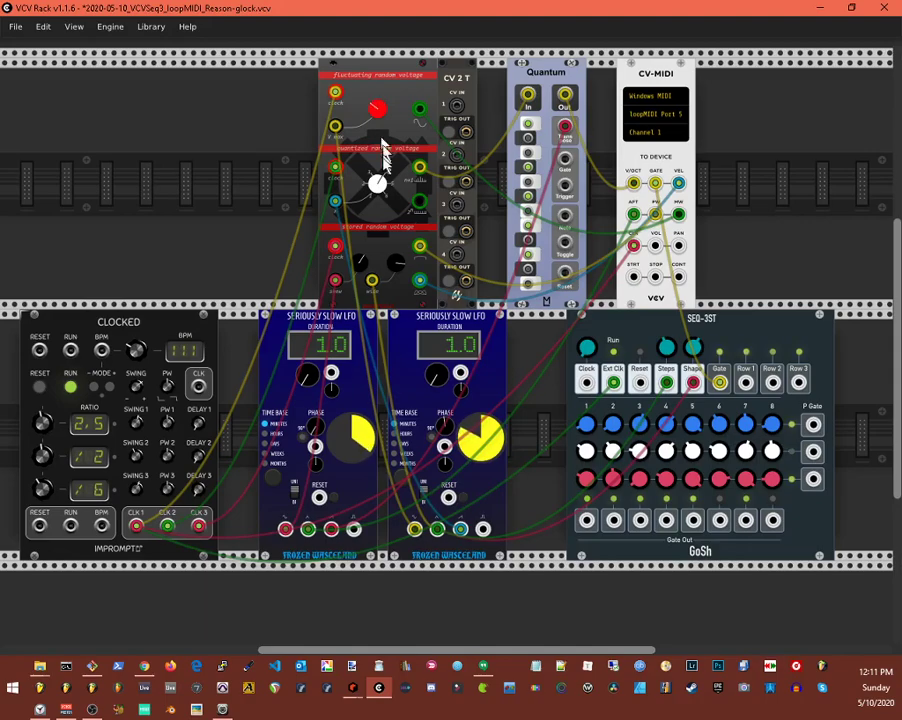
pyautogui.moveTo(372, 184)
pyautogui.mouseDown()
pyautogui.moveTo(364, 186)
pyautogui.moveTo(385, 192)
pyautogui.mouseUp()
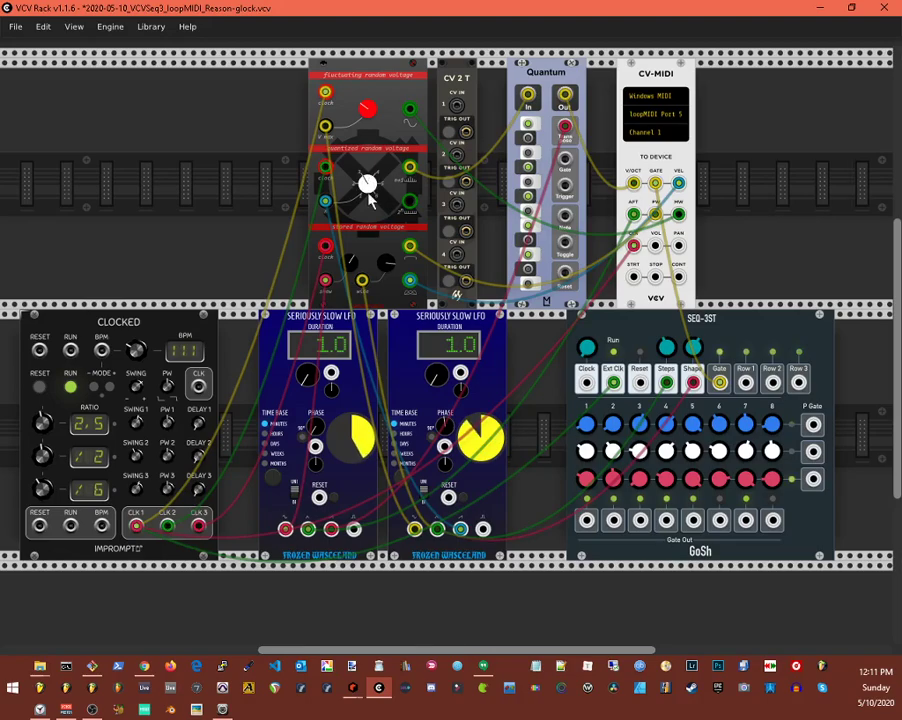
pyautogui.press('Return')
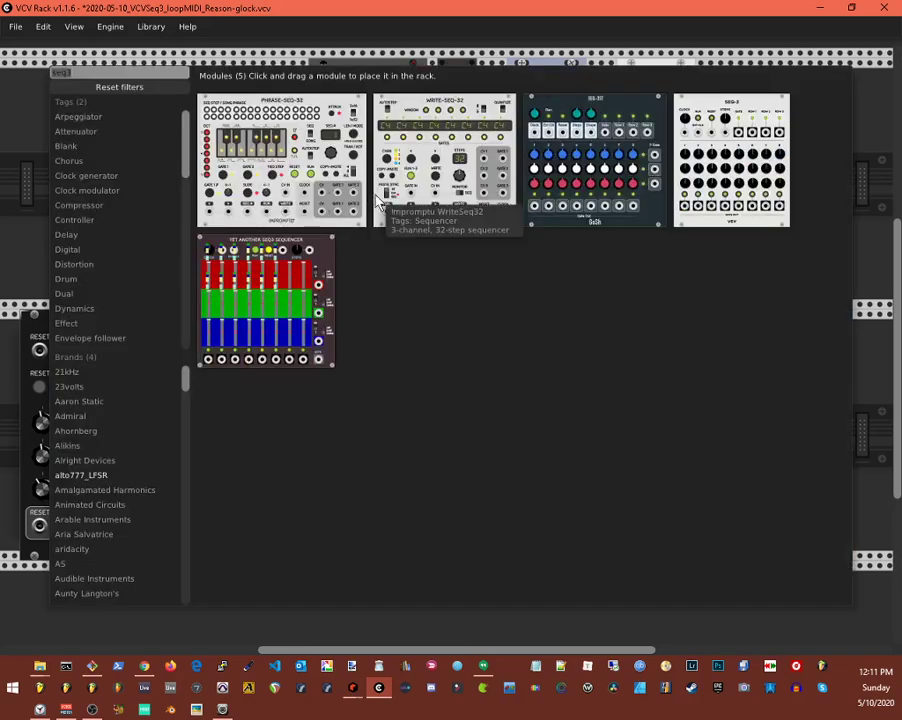
pyautogui.click(876, 100)
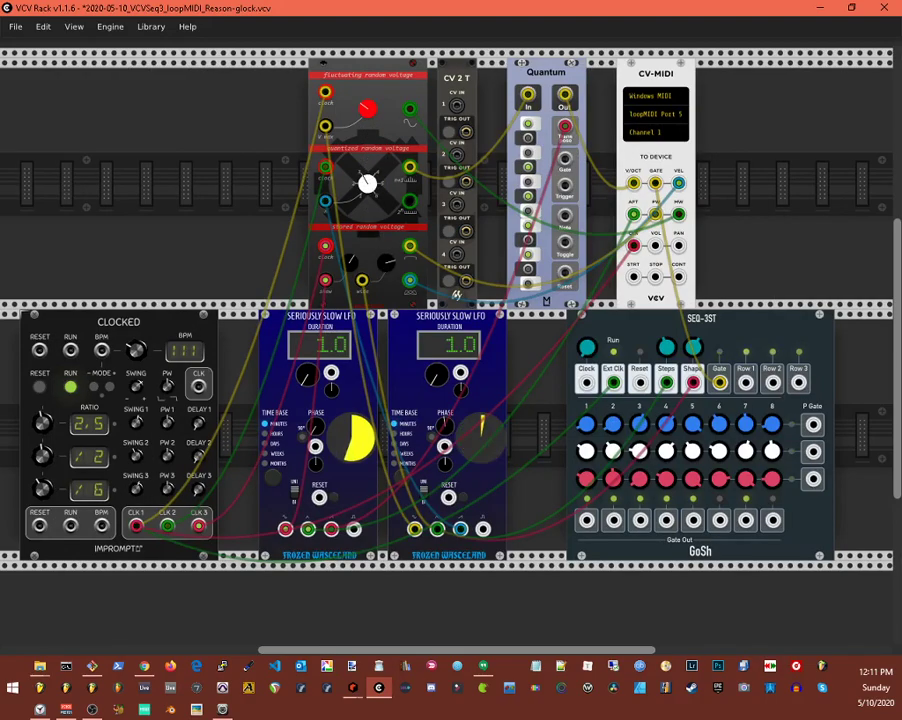
# - Feed Quantum's In from the fluctuating random output, turn up that section's red knob, and raise Clocked's tempo to 191 BPM
pyautogui.moveTo(409, 170); pyautogui.dragTo(350, 126)
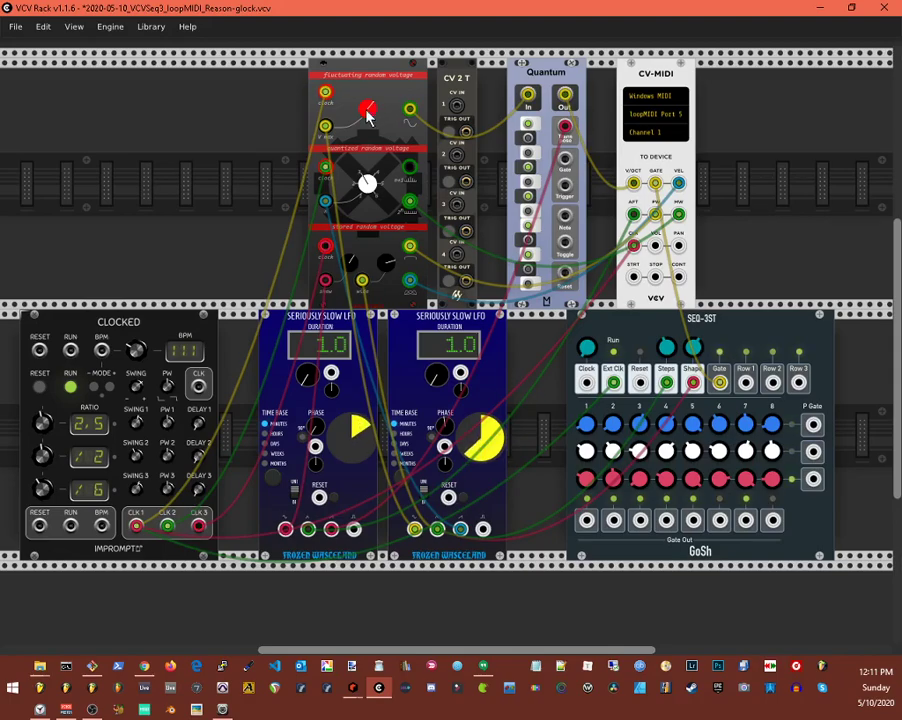
pyautogui.moveTo(136, 349); pyautogui.dragTo(136, 330)
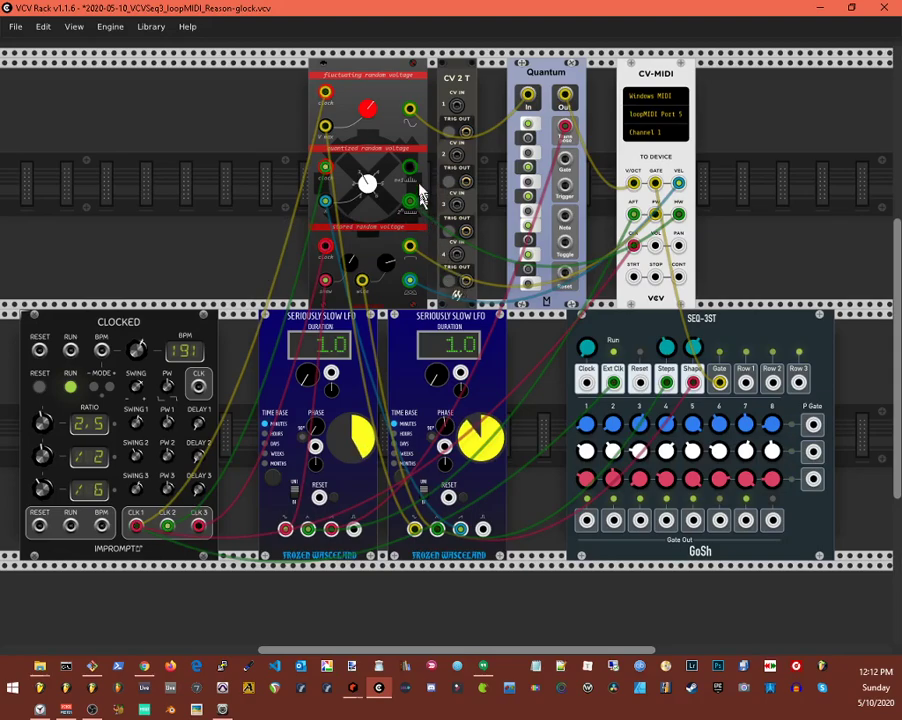
# - Patch random voltage outputs into CV-MIDI's PAN, STRT and STOP inputs, and unplug the PAN and CLK cables
pyautogui.moveTo(532, 226); pyautogui.dragTo(677, 246)
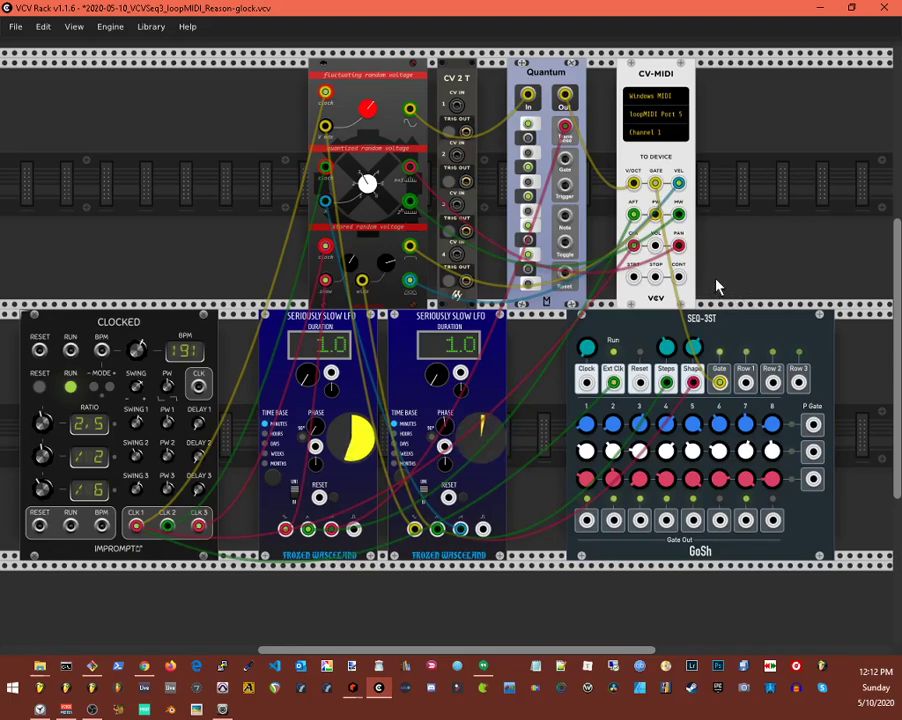
pyautogui.moveTo(633, 276); pyautogui.dragTo(410, 248)
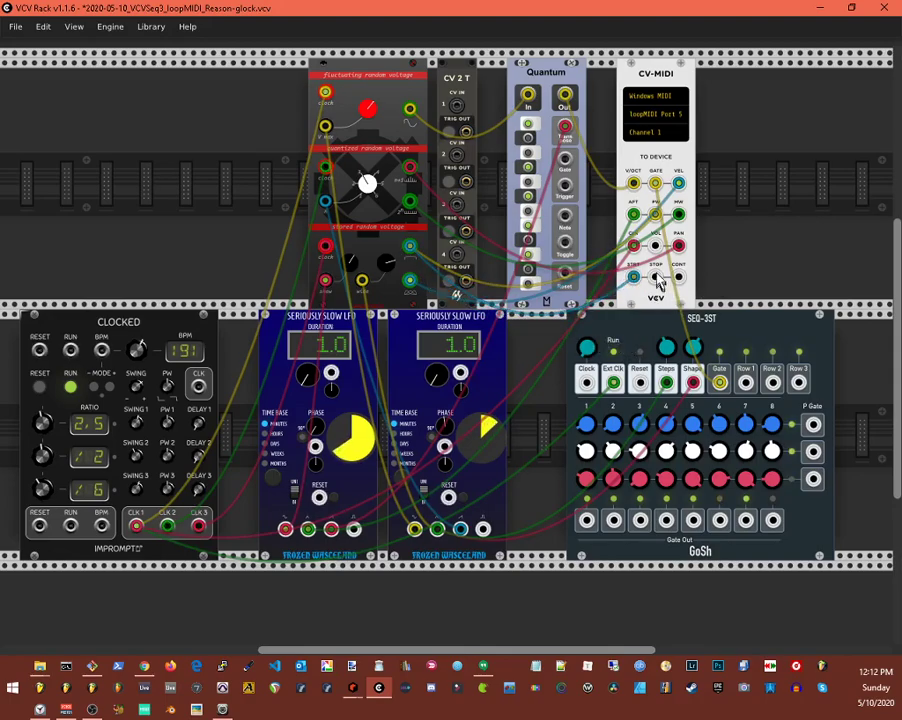
pyautogui.moveTo(658, 280); pyautogui.dragTo(392, 173)
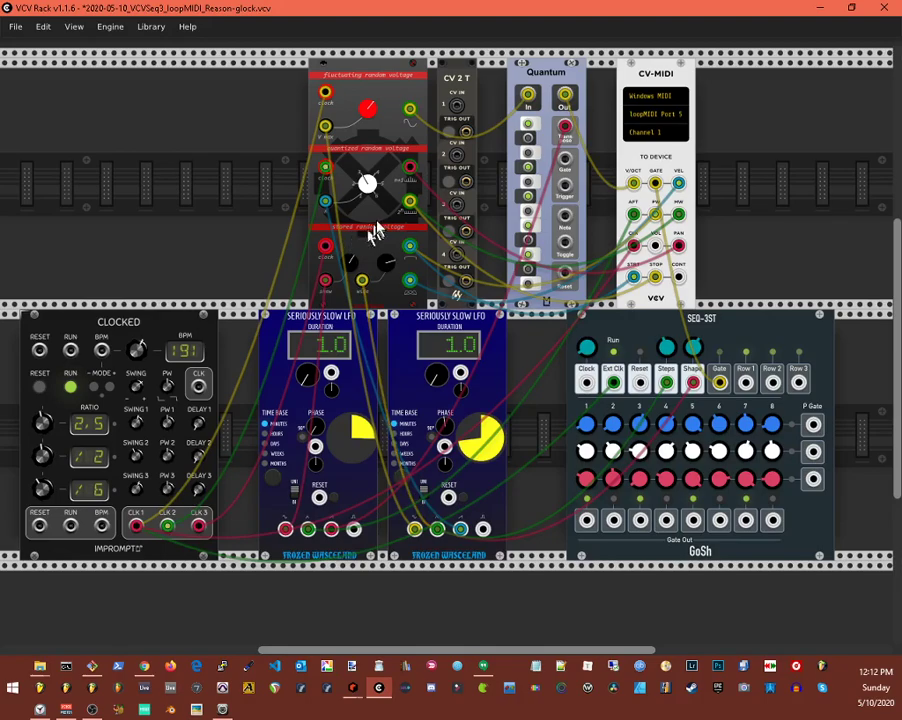
pyautogui.moveTo(685, 275); pyautogui.dragTo(637, 258)
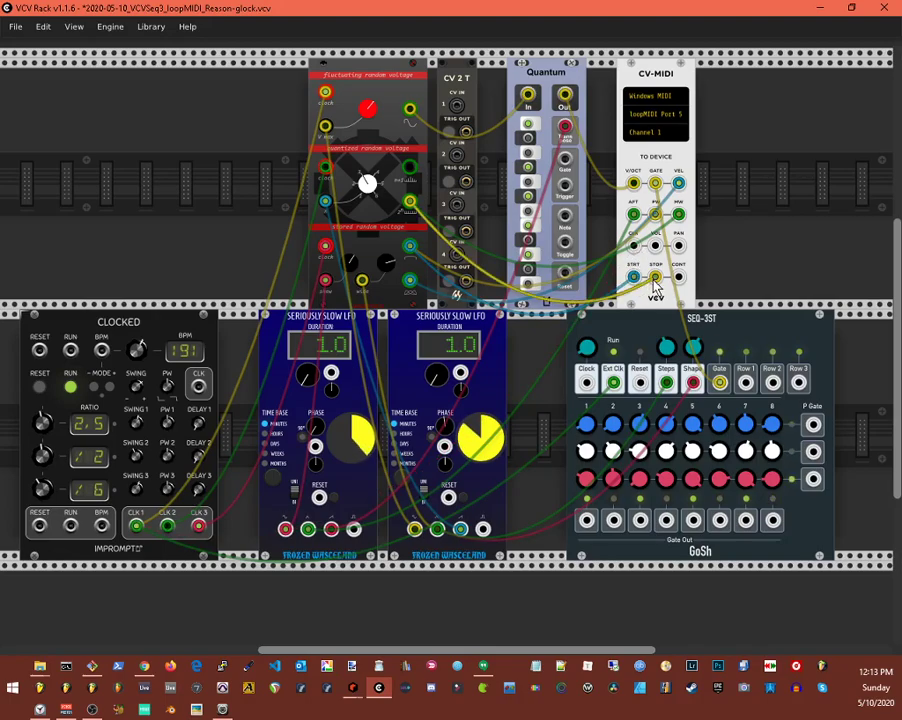
# - Move CV-MIDI's STOP cable to VOL and its STRT cable to PAN, and unplug the CLK cable
pyautogui.moveTo(655, 279); pyautogui.dragTo(655, 246)
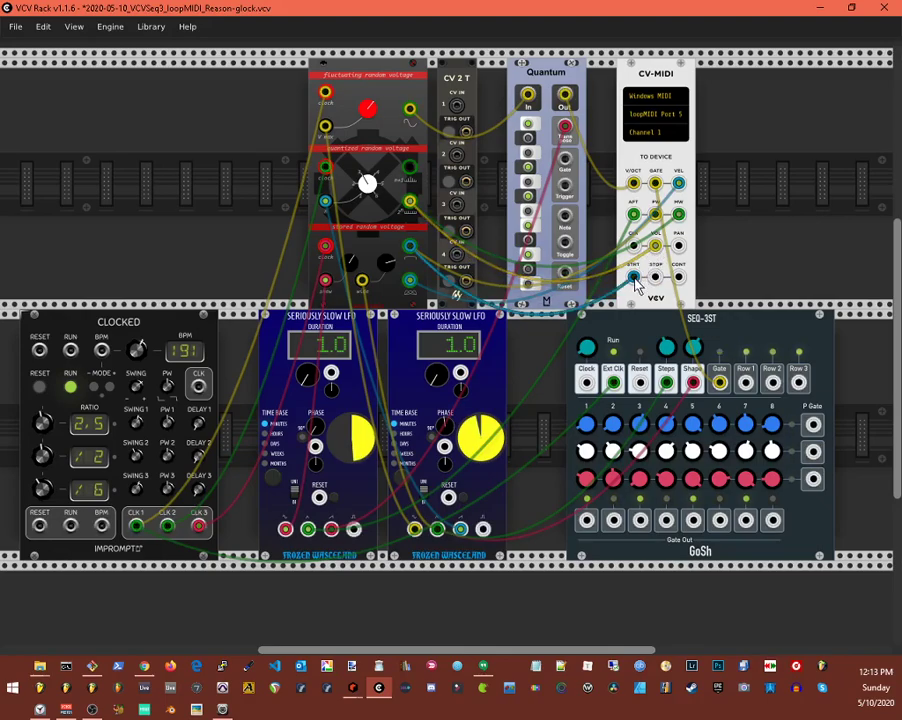
pyautogui.moveTo(657, 258); pyautogui.dragTo(634, 245)
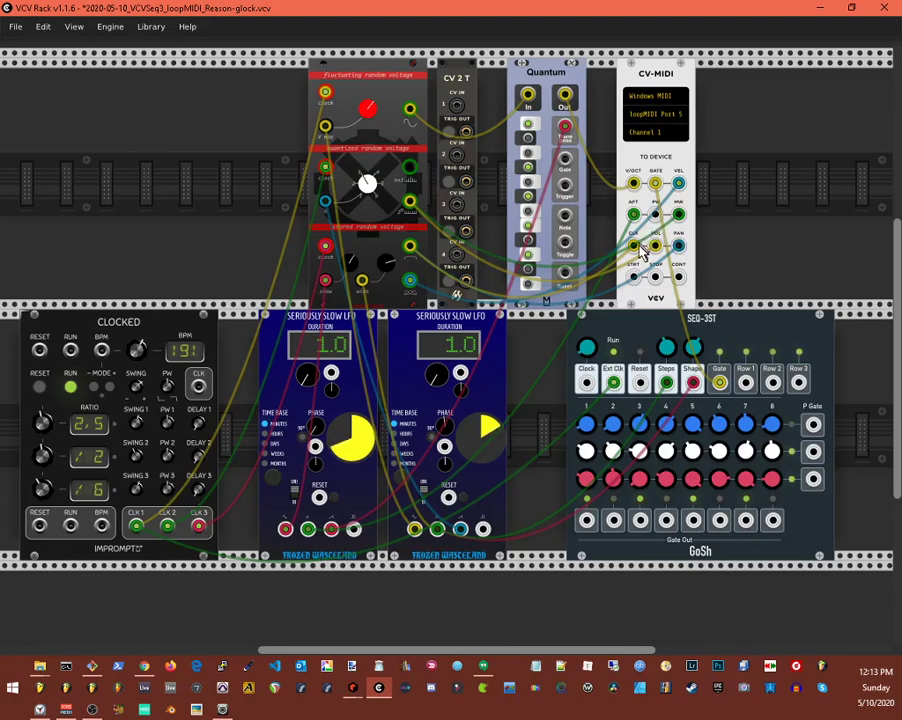
pyautogui.moveTo(634, 250); pyautogui.dragTo(200, 530)
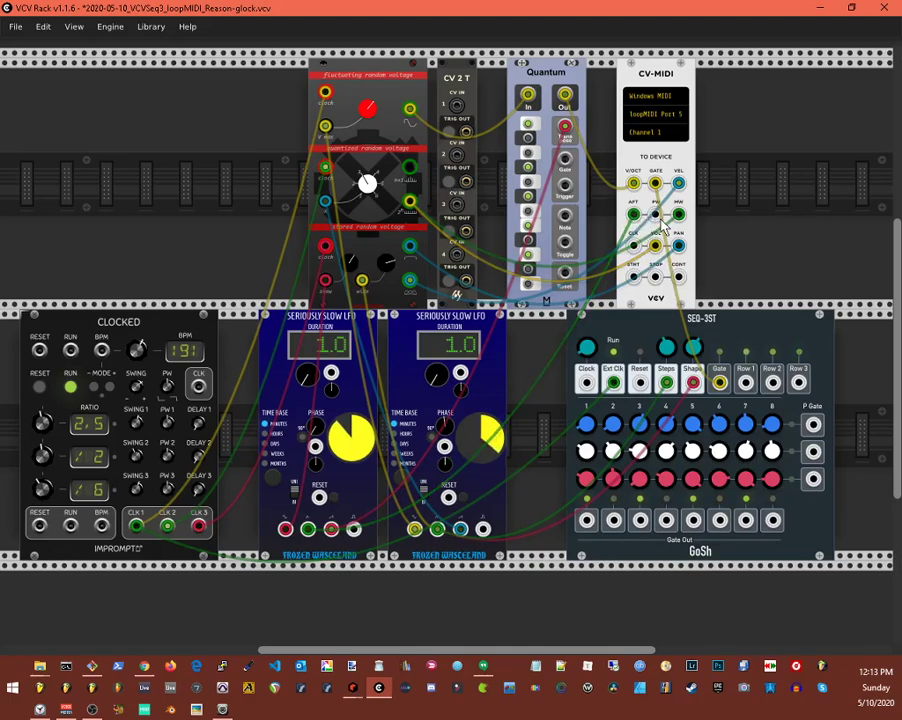
# - Try Seriously Slow LFO outputs as the source for CV-MIDI's PW input, and settle on the stored random voltage output
pyautogui.moveTo(656, 215); pyautogui.dragTo(308, 532)
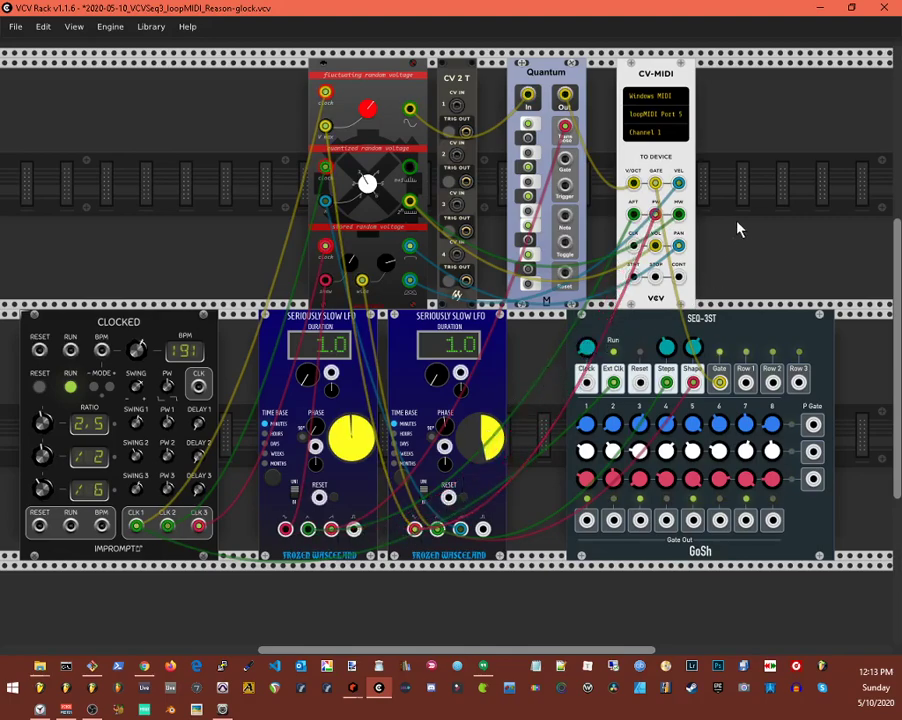
pyautogui.moveTo(432, 533); pyautogui.dragTo(333, 533)
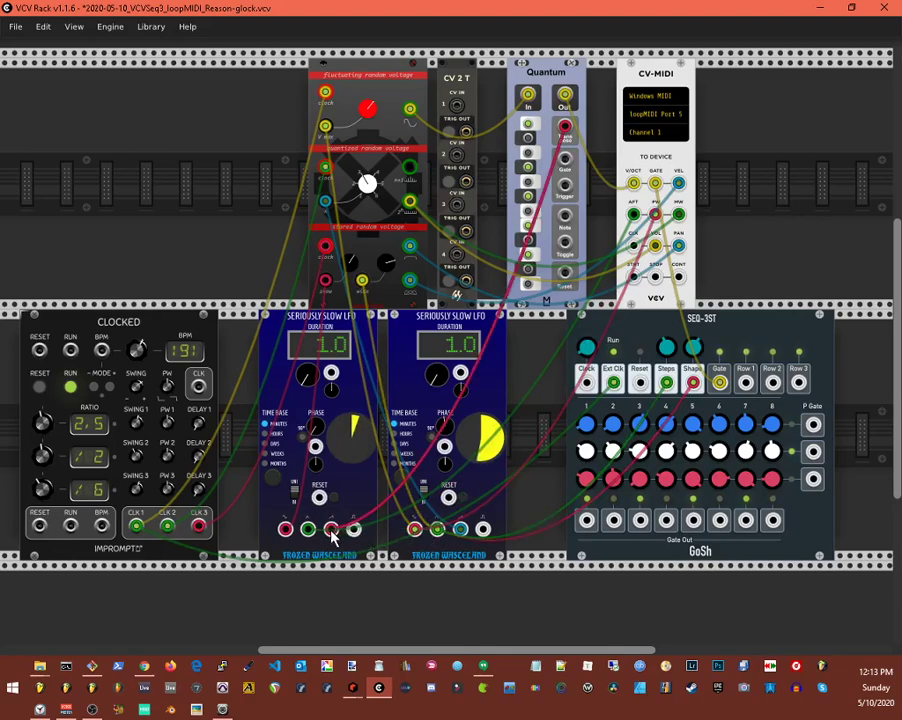
pyautogui.moveTo(415, 533); pyautogui.dragTo(485, 530)
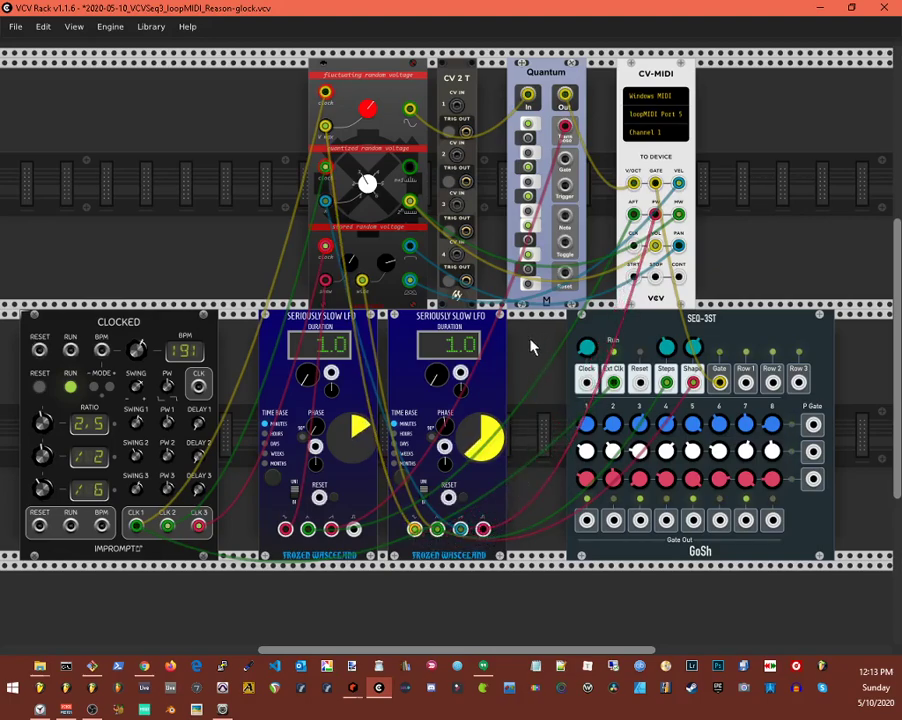
pyautogui.moveTo(483, 533); pyautogui.dragTo(414, 258)
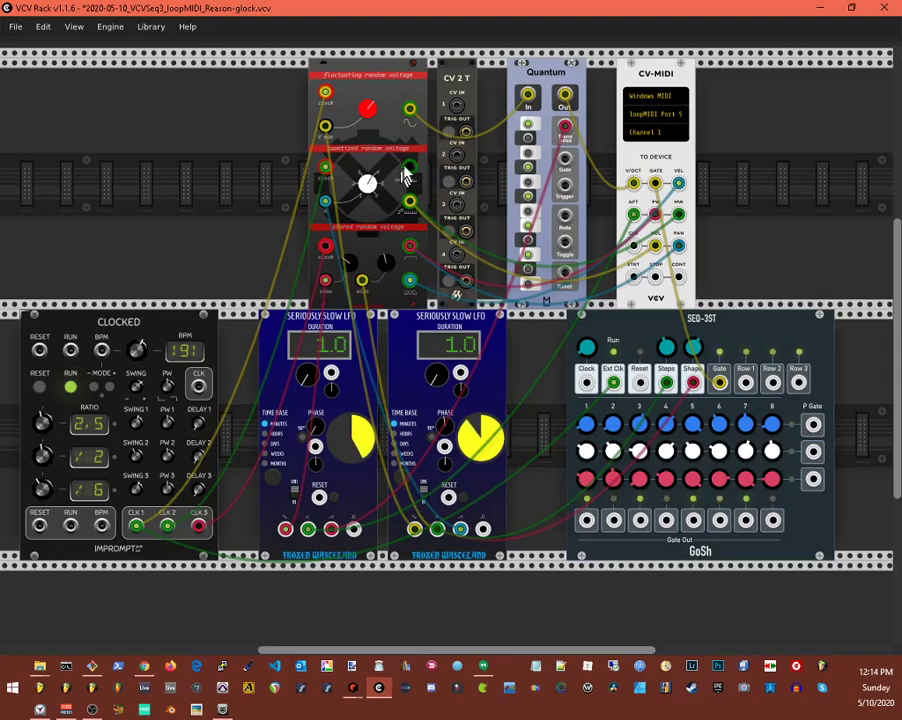
# - Try the upper quantized random output on Quantum's Note, SEQ-3ST's Reset and CV-MIDI's STOP, and leave it patched into CV-MIDI's CONT
pyautogui.moveTo(408, 176); pyautogui.dragTo(566, 219)
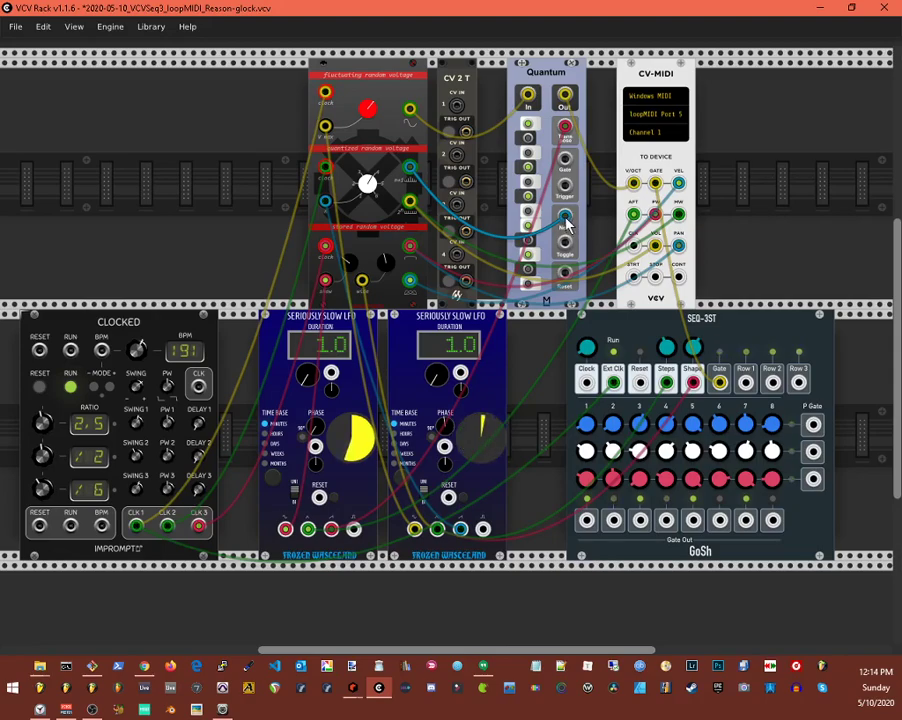
pyautogui.moveTo(565, 225); pyautogui.dragTo(640, 398)
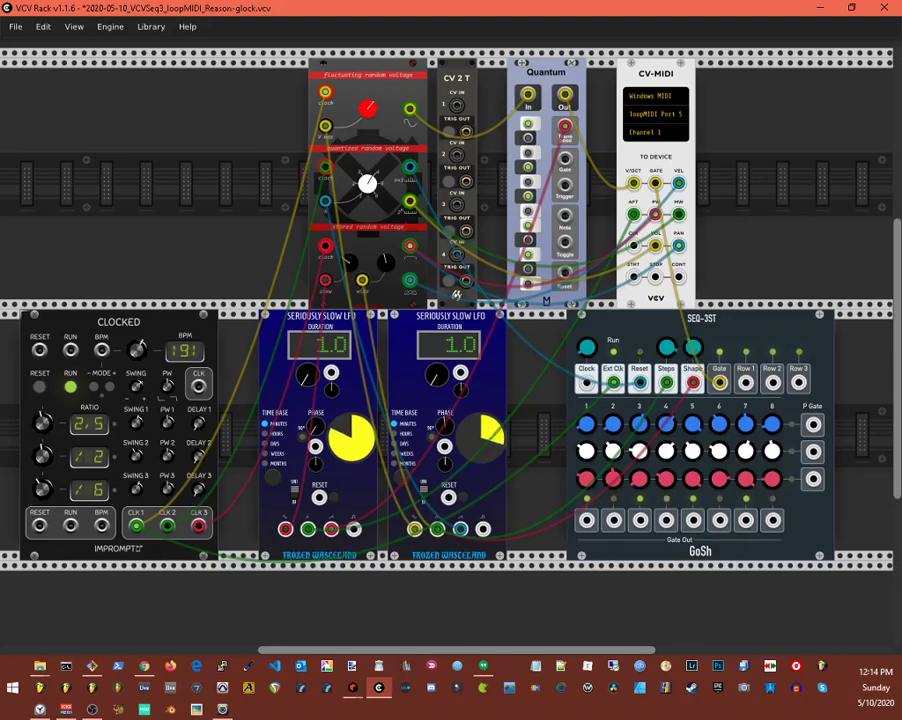
pyautogui.moveTo(457, 268); pyautogui.dragTo(656, 278)
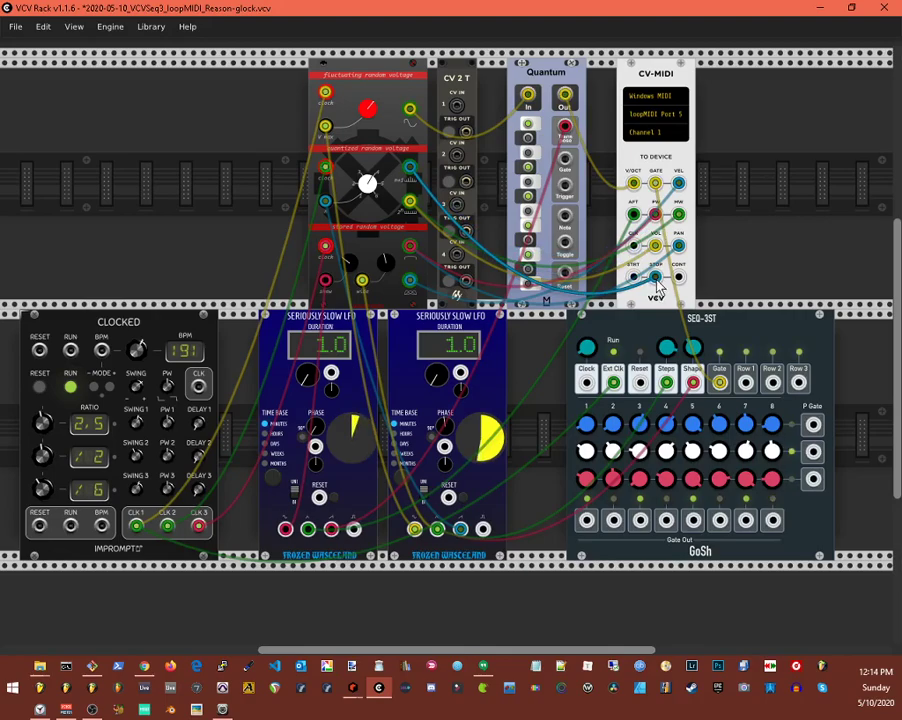
pyautogui.moveTo(656, 278); pyautogui.dragTo(679, 277)
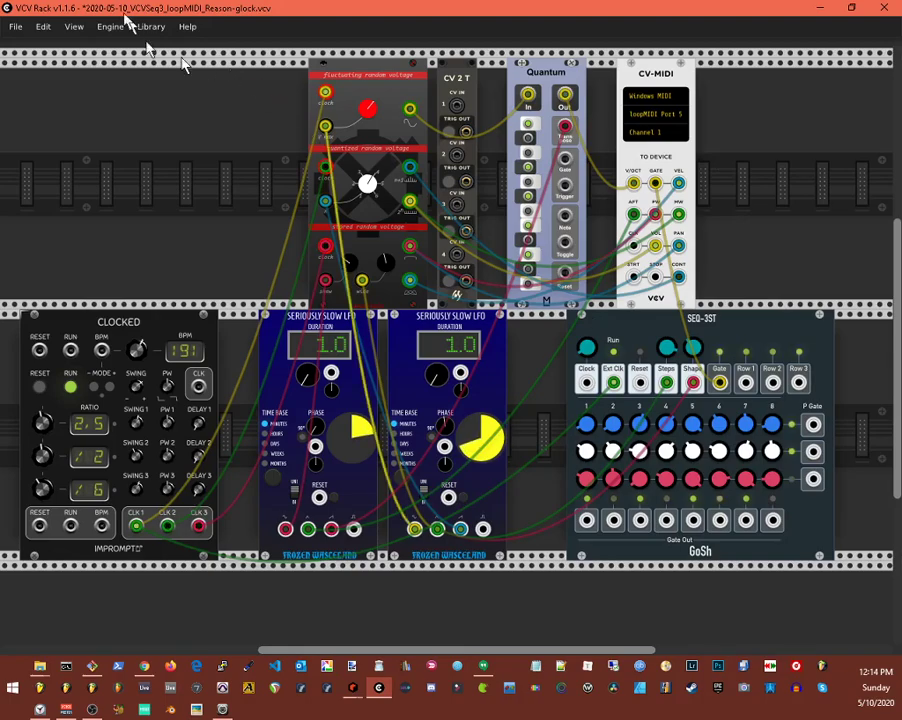
# - Save the VCV Rack patch under an edited file name in the project folder
pyautogui.click(16, 27)
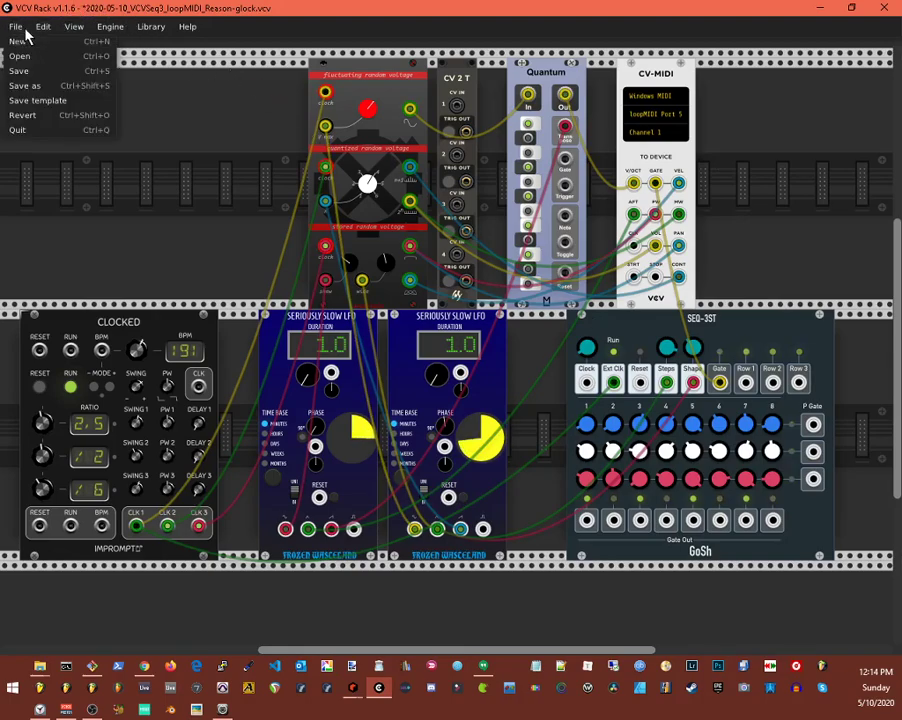
pyautogui.click(37, 86)
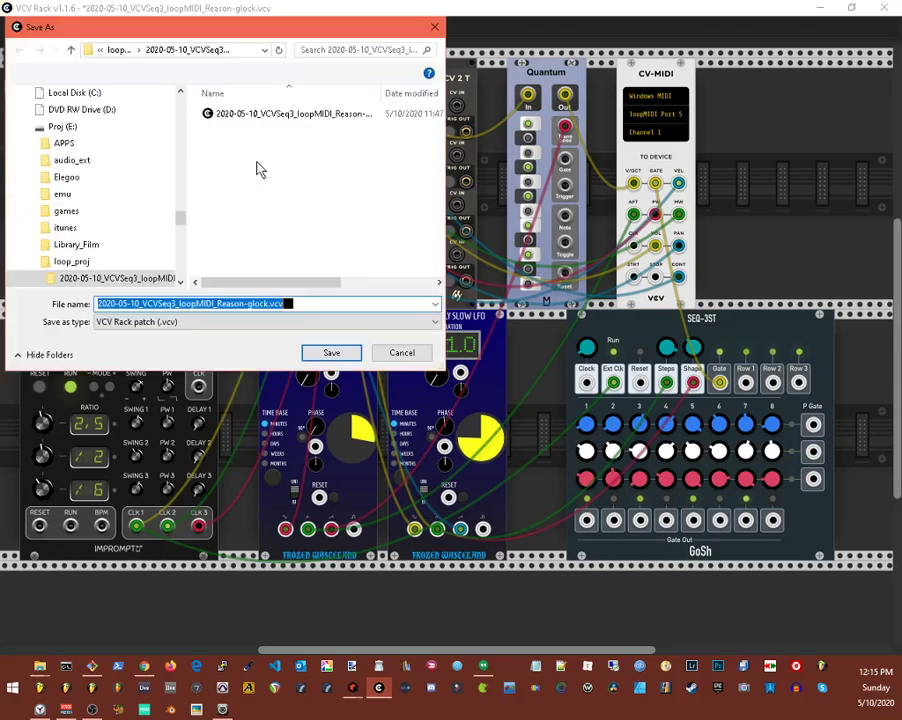
pyautogui.click(266, 304)
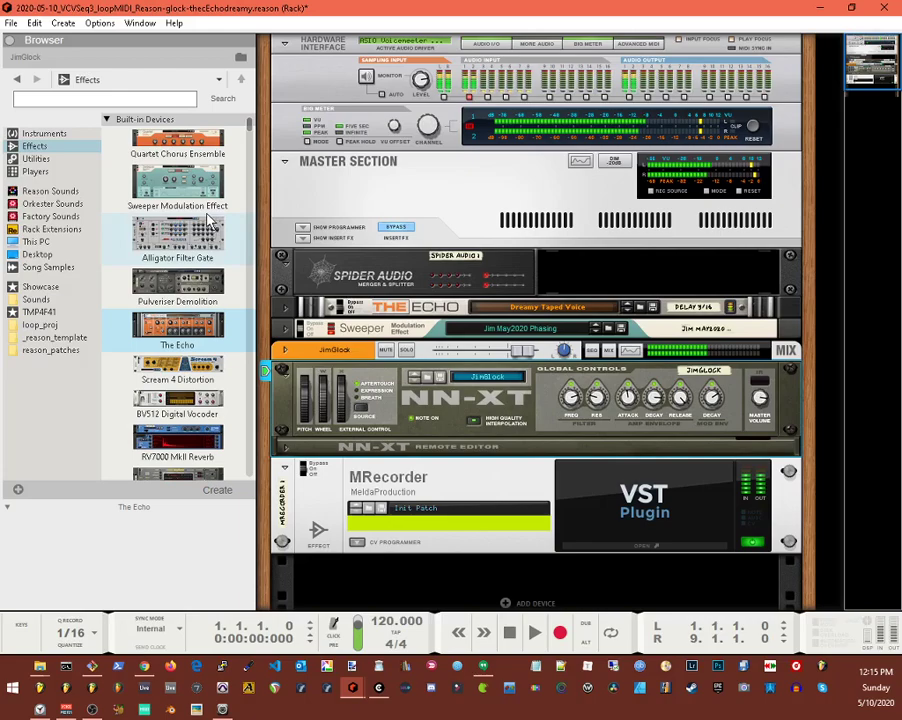
# - Switch to Reason, unfold the NN-XT remote editor, and adjust the global filter frequency and amp envelope decay, with decay at -38
pyautogui.click(287, 447)
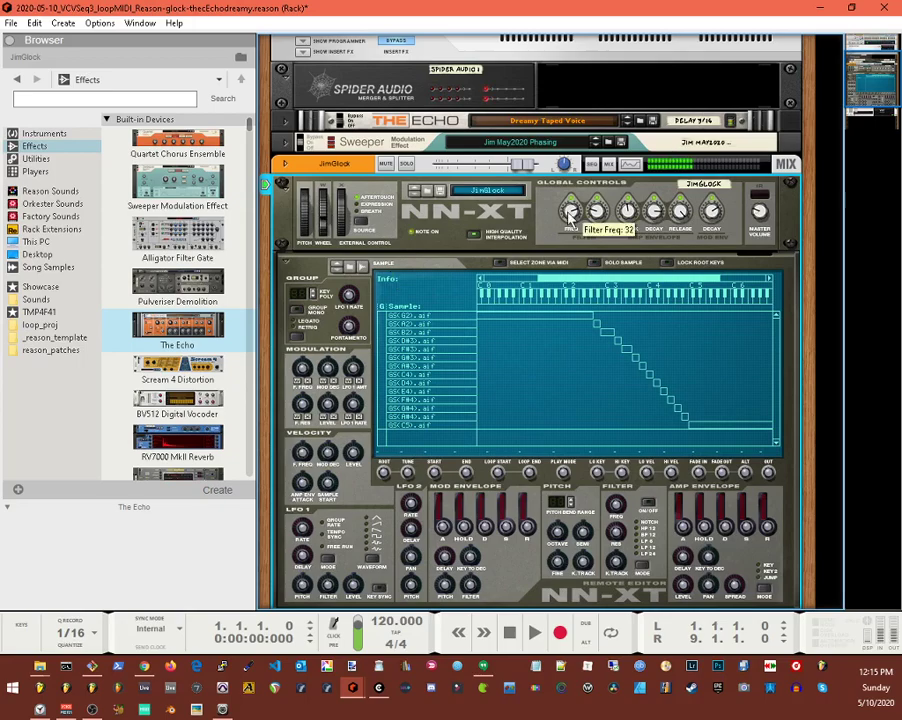
pyautogui.moveTo(569, 214); pyautogui.dragTo(657, 240)
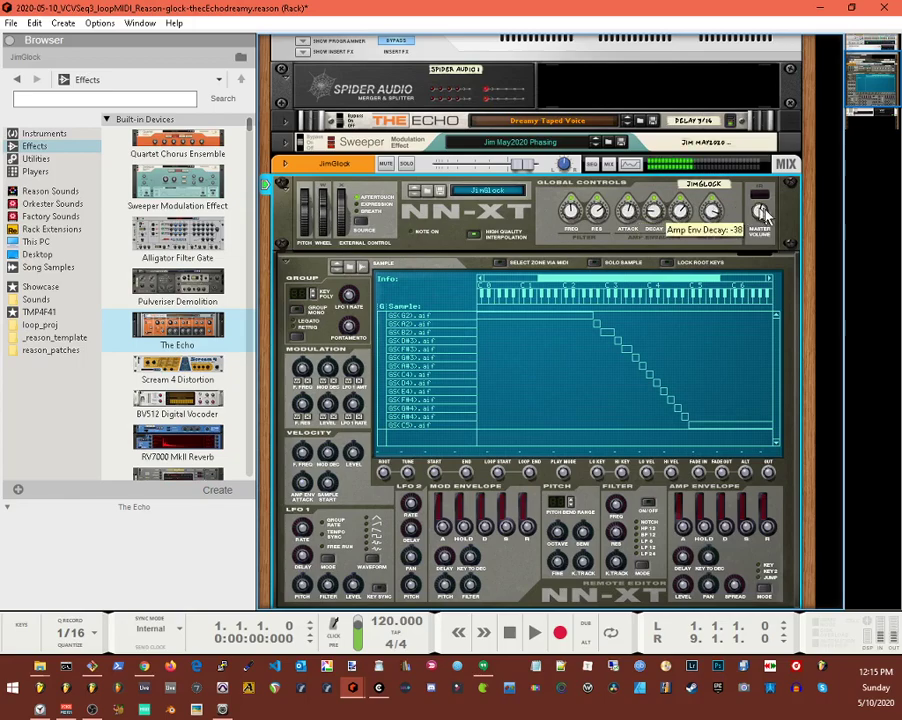
# - Unfold the Sweeper, choose a spiky multi-peak modulator envelope preset, and change the LFO waveform with its rate at 17.0 %
pyautogui.click(285, 142)
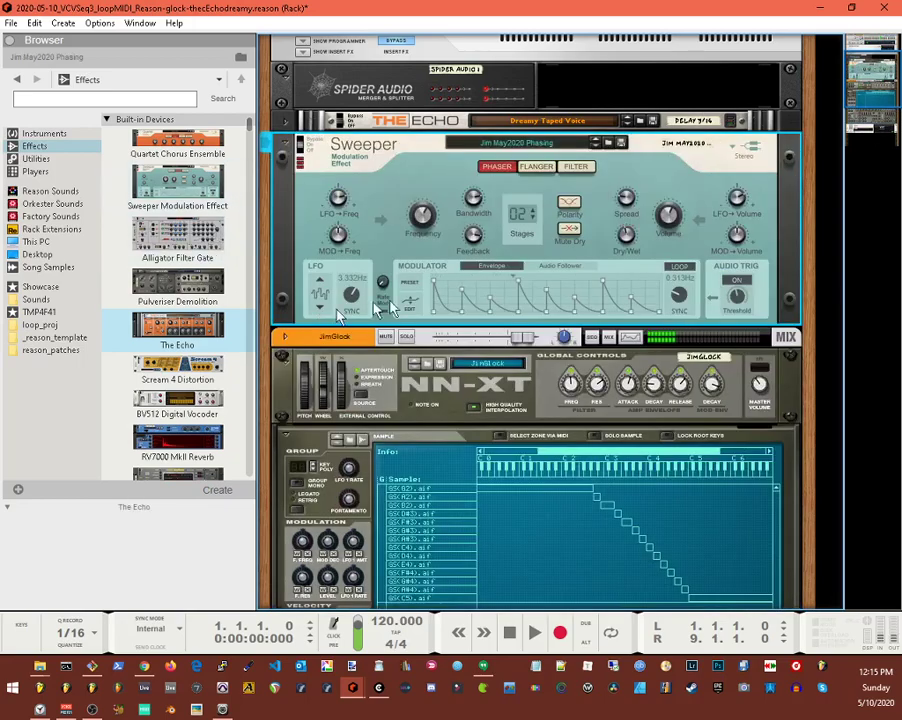
pyautogui.click(412, 283)
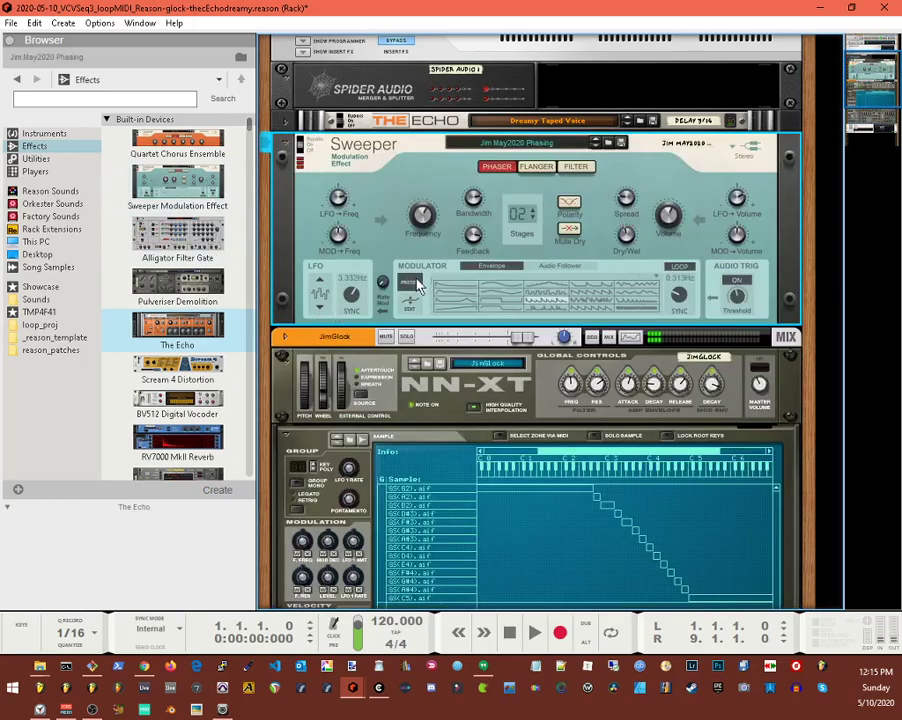
pyautogui.click(596, 306)
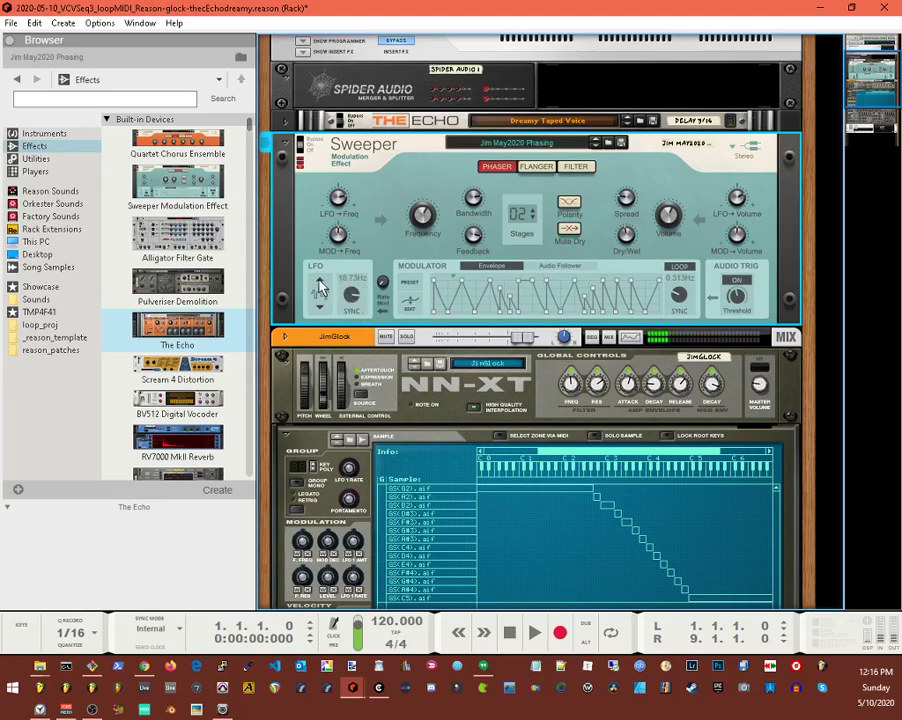
pyautogui.moveTo(351, 294); pyautogui.dragTo(356, 343)
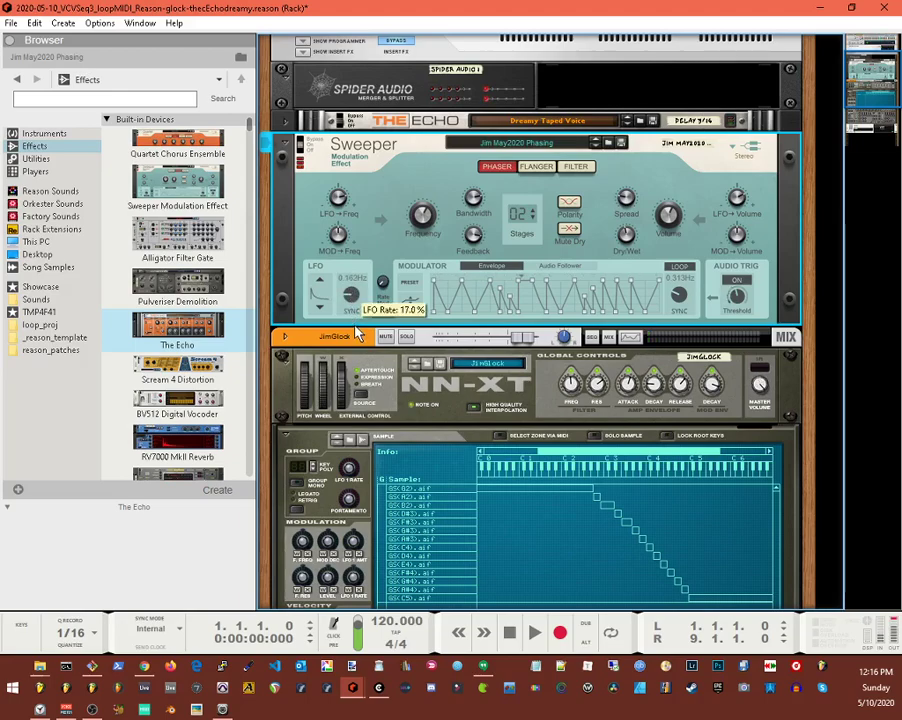
# - Adjust the Sweeper's modulation amount, dry/wet, volume and frequency, and set a stepped LFO waveform at 7.089 Hz
pyautogui.moveTo(340, 234); pyautogui.dragTo(344, 233)
pyautogui.moveTo(626, 235); pyautogui.dragTo(540, 212)
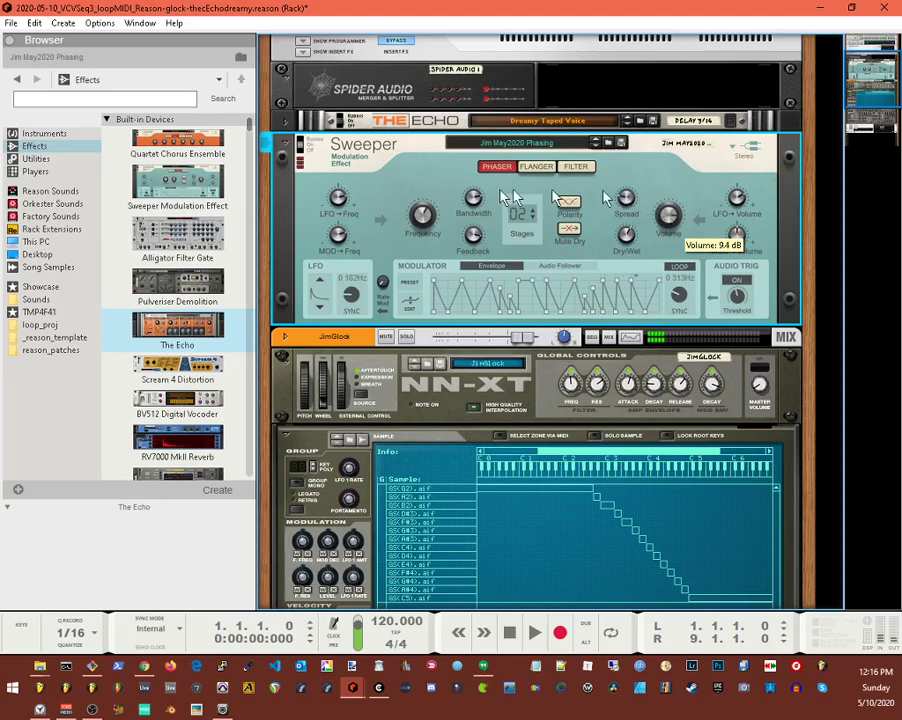
pyautogui.moveTo(430, 208)
pyautogui.mouseDown()
pyautogui.moveTo(426, 232)
pyautogui.moveTo(423, 215)
pyautogui.mouseUp()
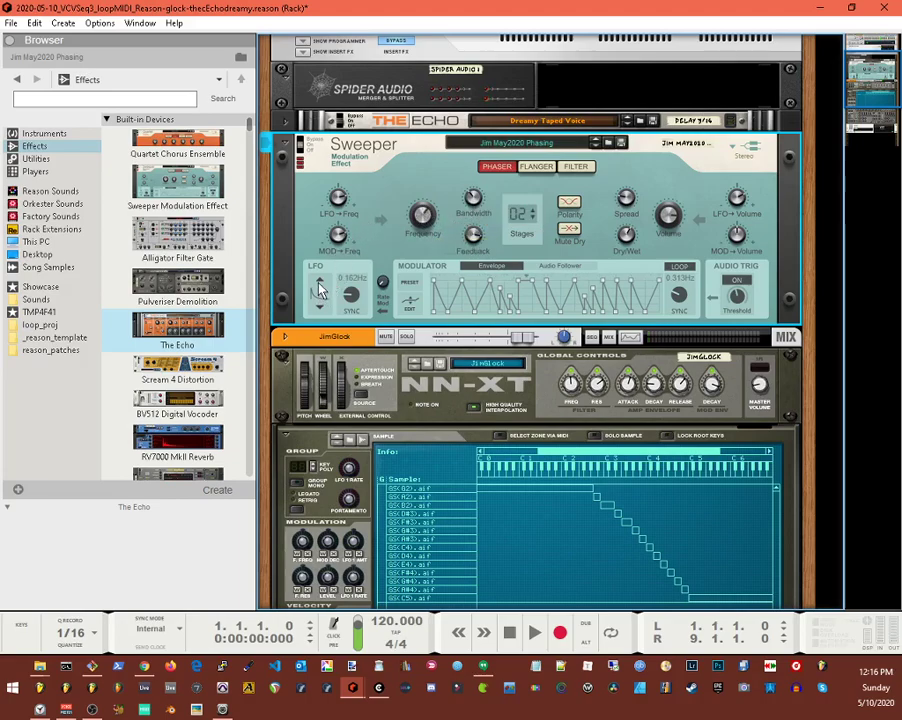
pyautogui.moveTo(351, 292); pyautogui.dragTo(362, 280)
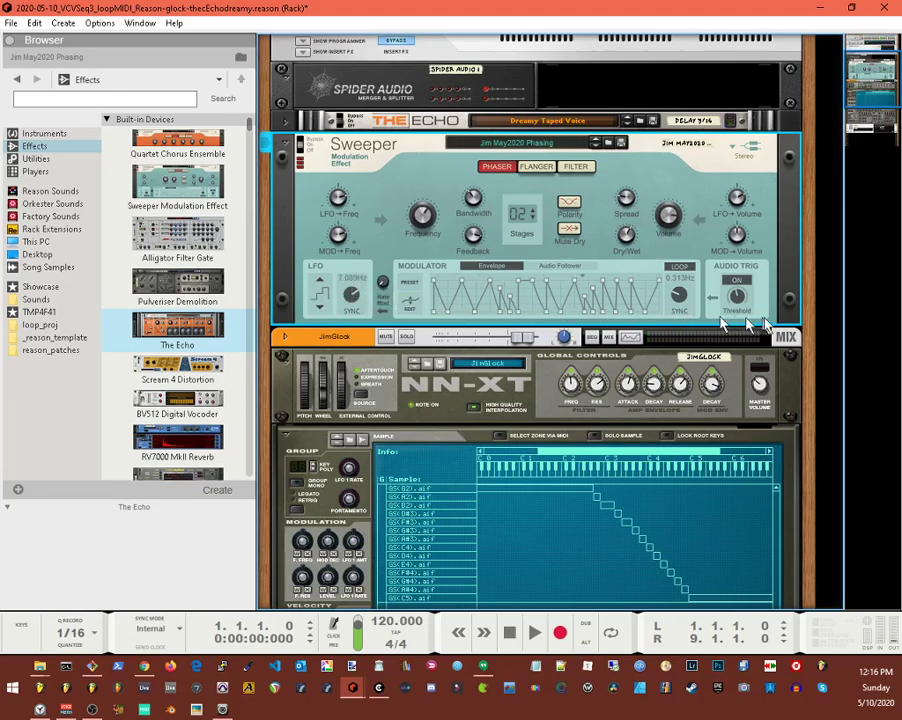
# - Toggle the Sweeper's Audio Trig, adjust its Spread, and flip its bypass switch
pyautogui.click(739, 284)
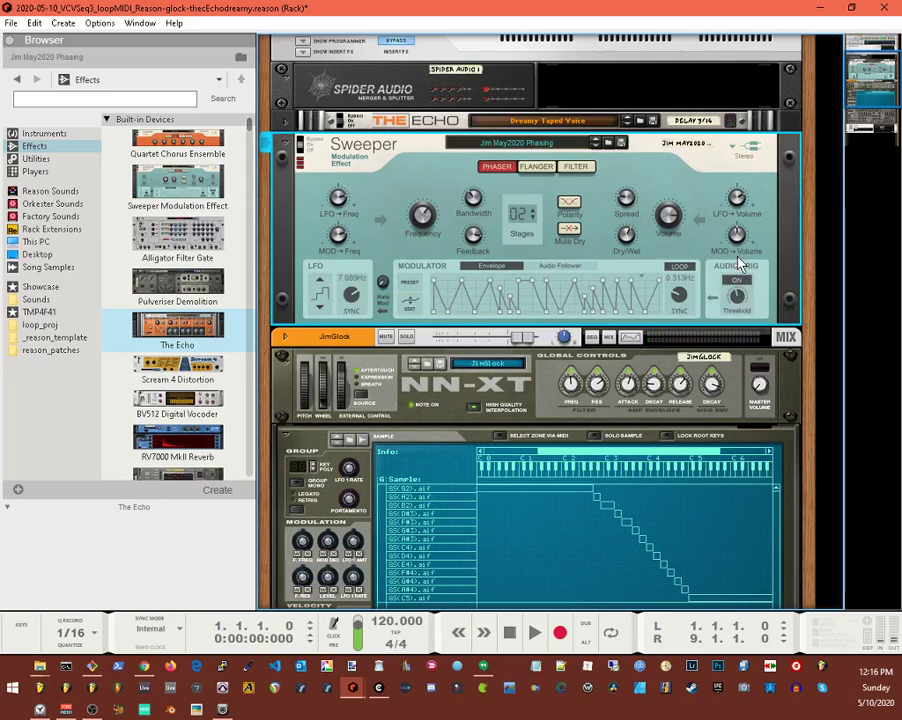
pyautogui.moveTo(628, 198)
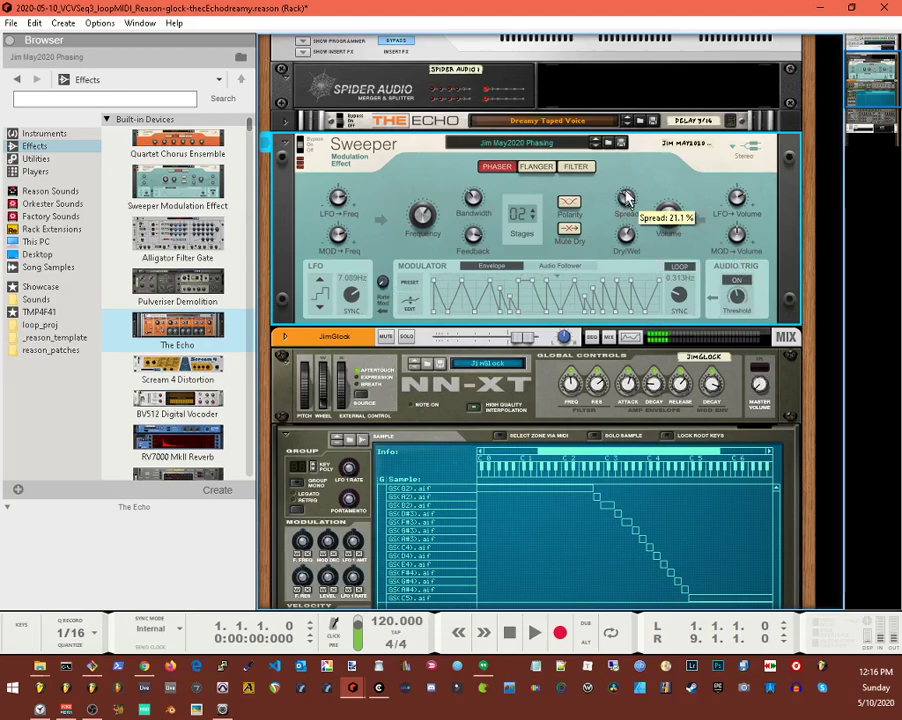
pyautogui.moveTo(627, 194); pyautogui.dragTo(627, 172)
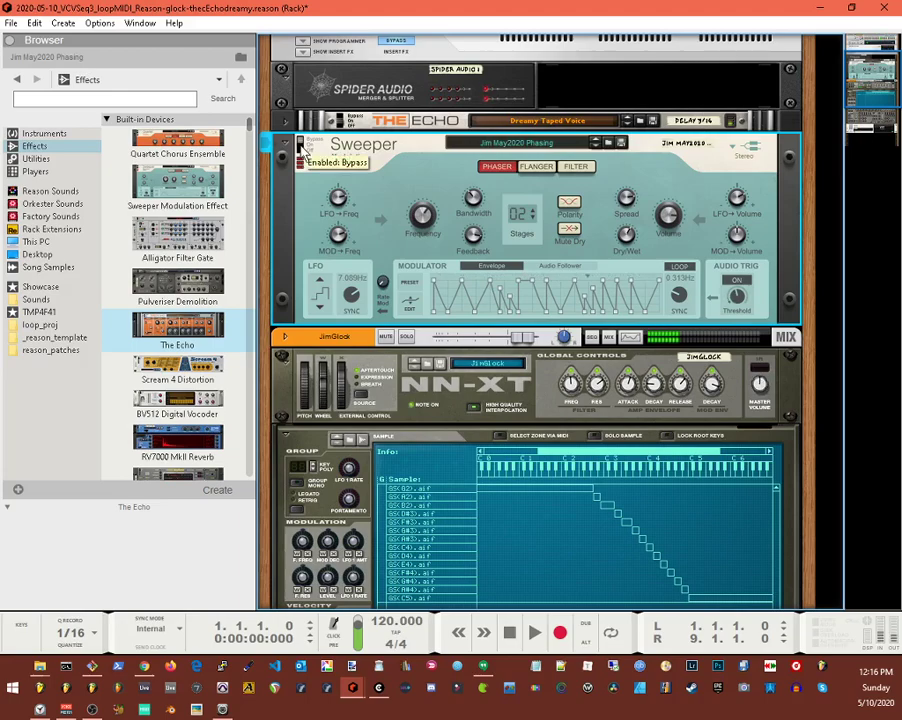
pyautogui.click(300, 146)
# - In The Echo, set the filter frequency to 1.60 kHz, enable diffusion with adjusted spread, move Roll to 41%, and fold the device
pyautogui.click(287, 122)
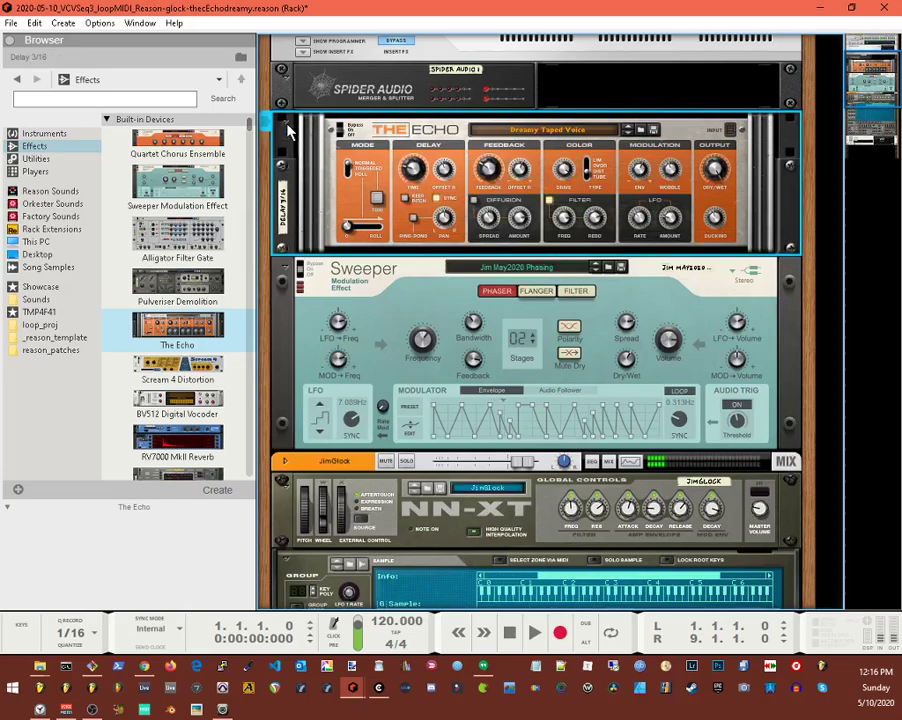
pyautogui.moveTo(565, 217); pyautogui.dragTo(568, 232)
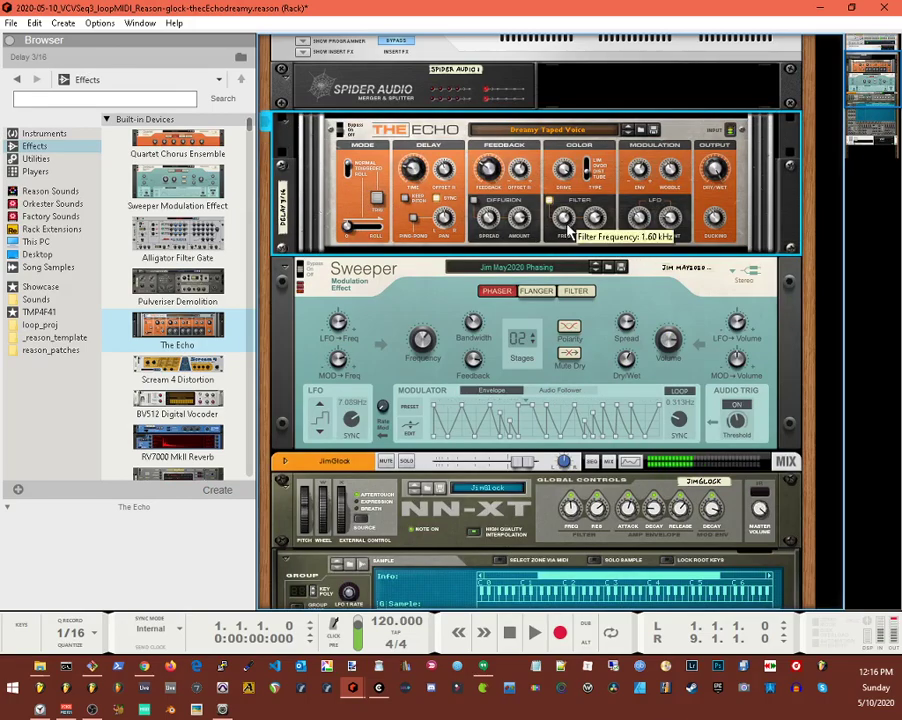
pyautogui.click(476, 202)
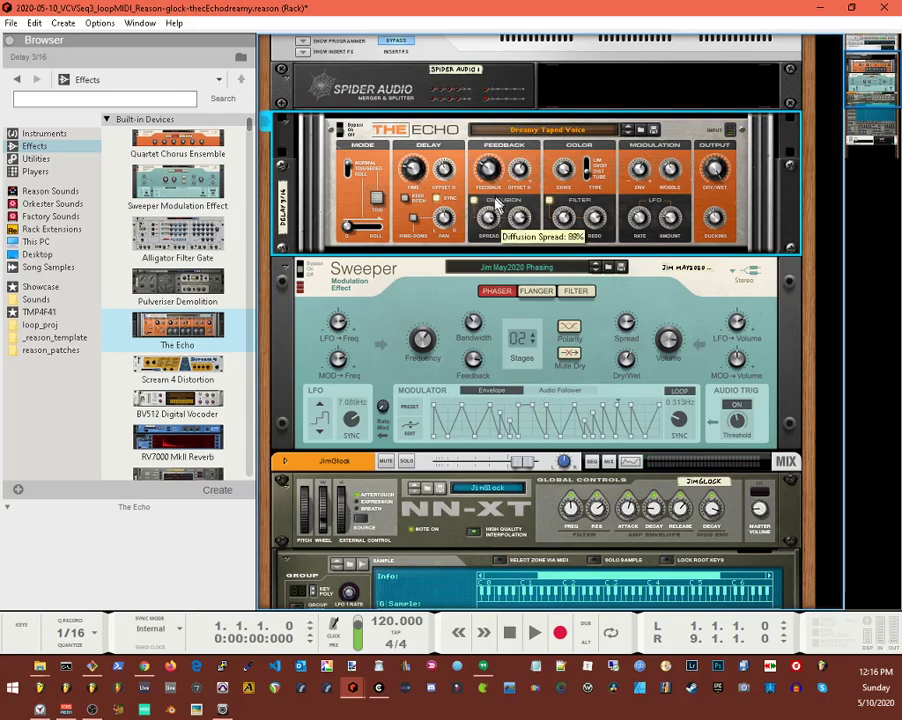
pyautogui.moveTo(352, 228); pyautogui.dragTo(366, 236)
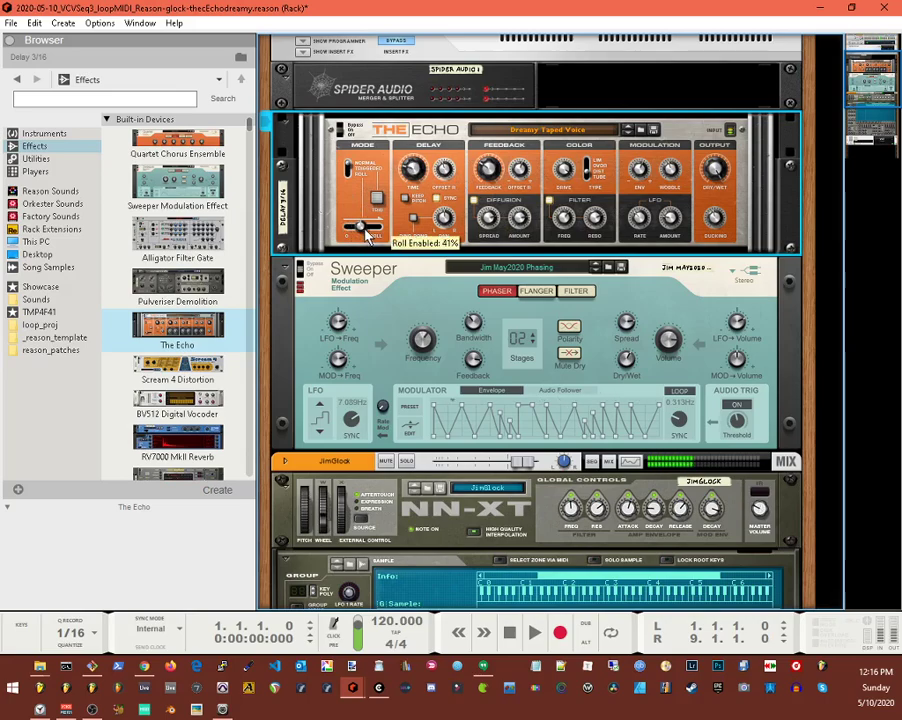
pyautogui.click(285, 121)
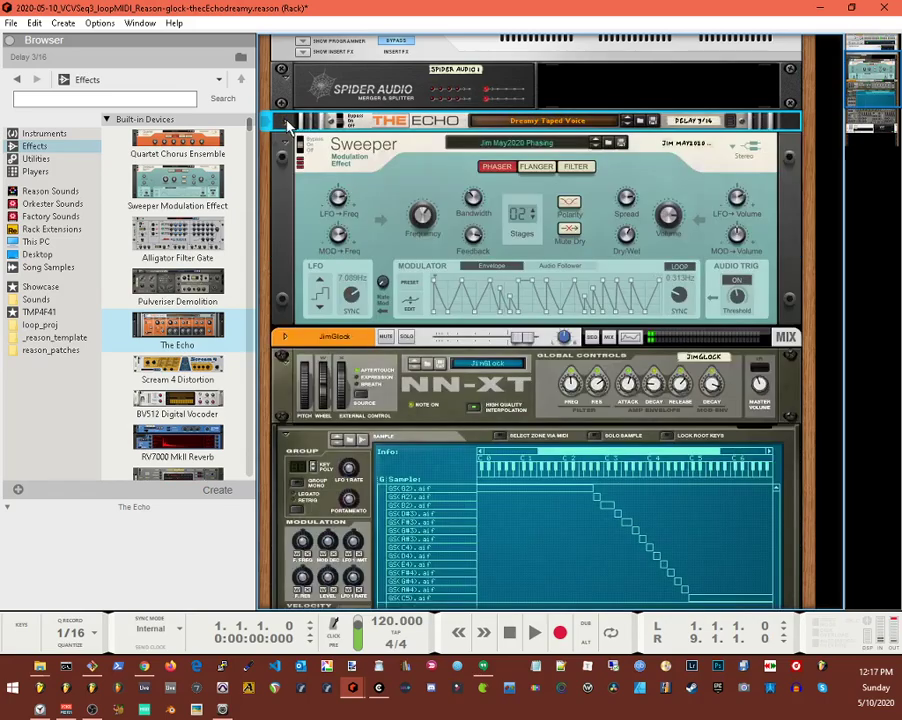
# - Load a square modulator envelope preset in the Sweeper, reshape it into a rising ramp with a drop, and set its rate to 1.583 Hz
pyautogui.click(408, 284)
pyautogui.click(490, 304)
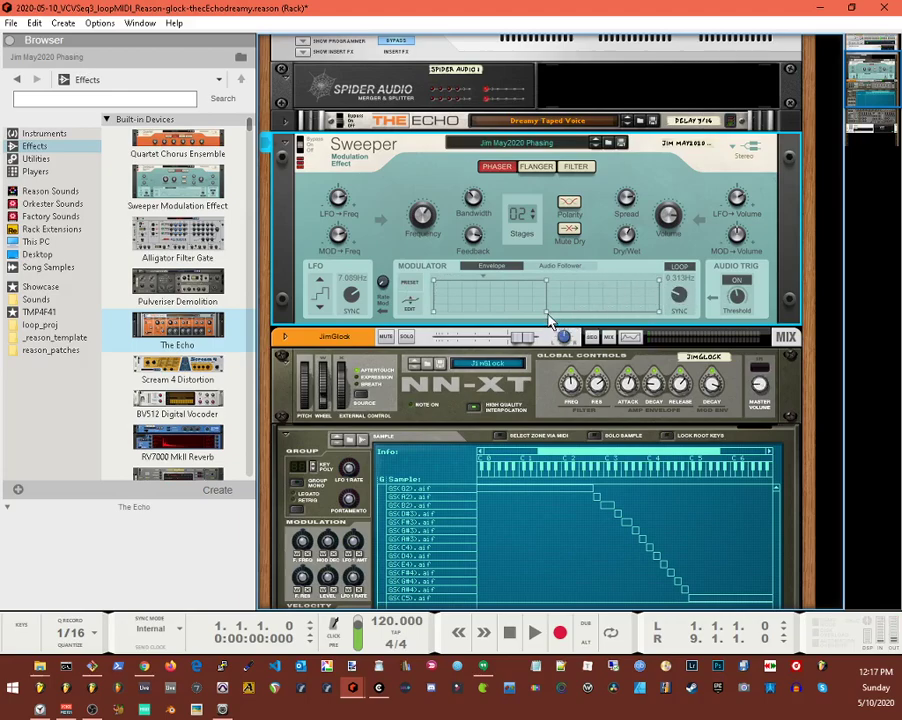
pyautogui.click(535, 304)
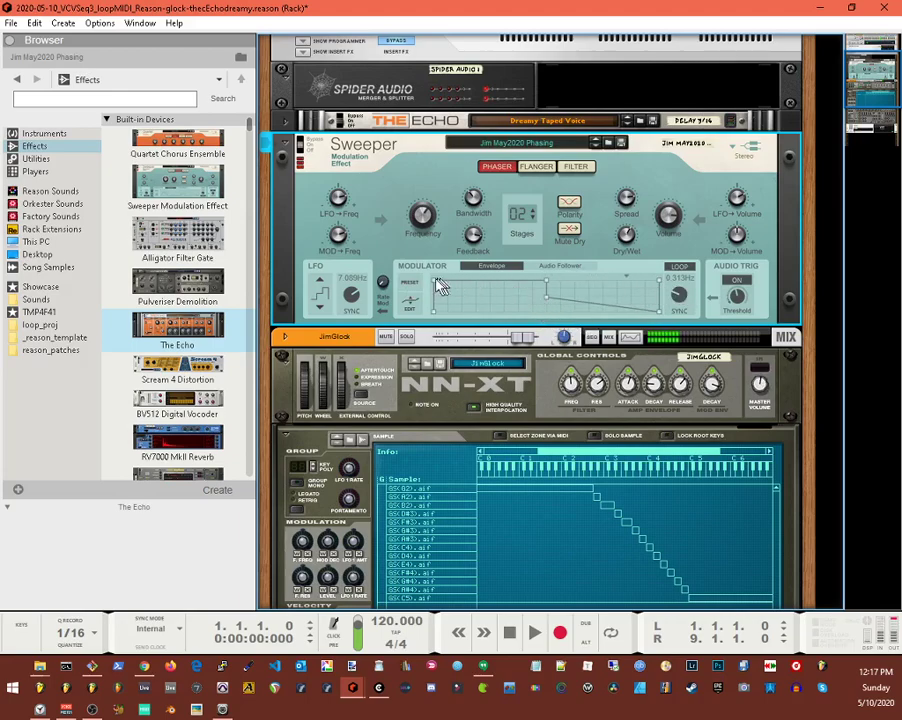
pyautogui.moveTo(439, 288); pyautogui.dragTo(505, 312)
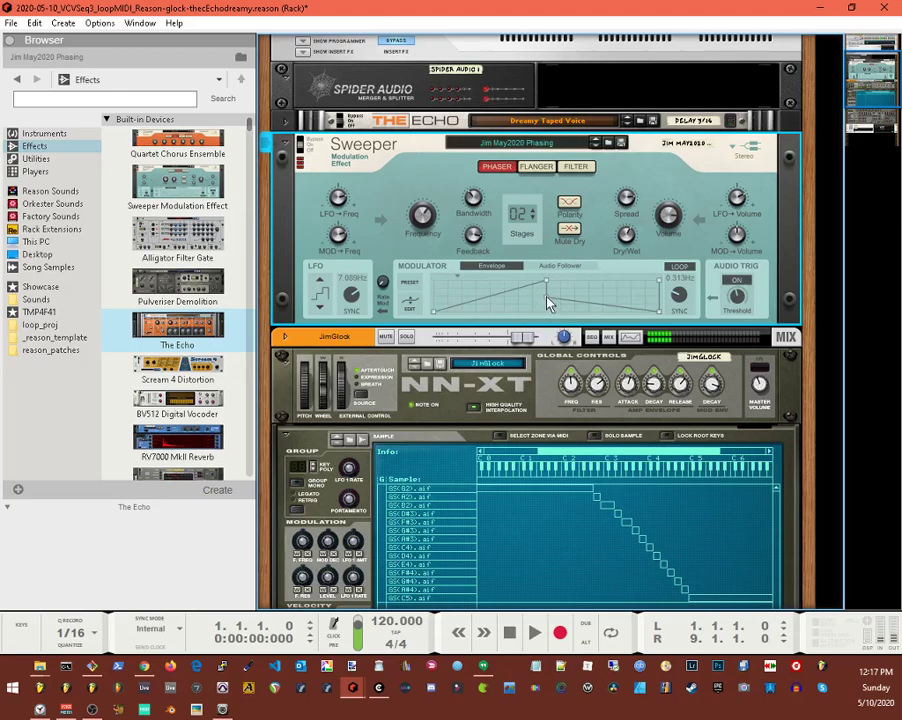
pyautogui.moveTo(677, 292)
pyautogui.mouseDown()
pyautogui.moveTo(677, 270)
pyautogui.moveTo(678, 287)
pyautogui.mouseUp()
pyautogui.scroll(-5, 677, 292)
pyautogui.moveTo(675, 289); pyautogui.dragTo(674, 281)
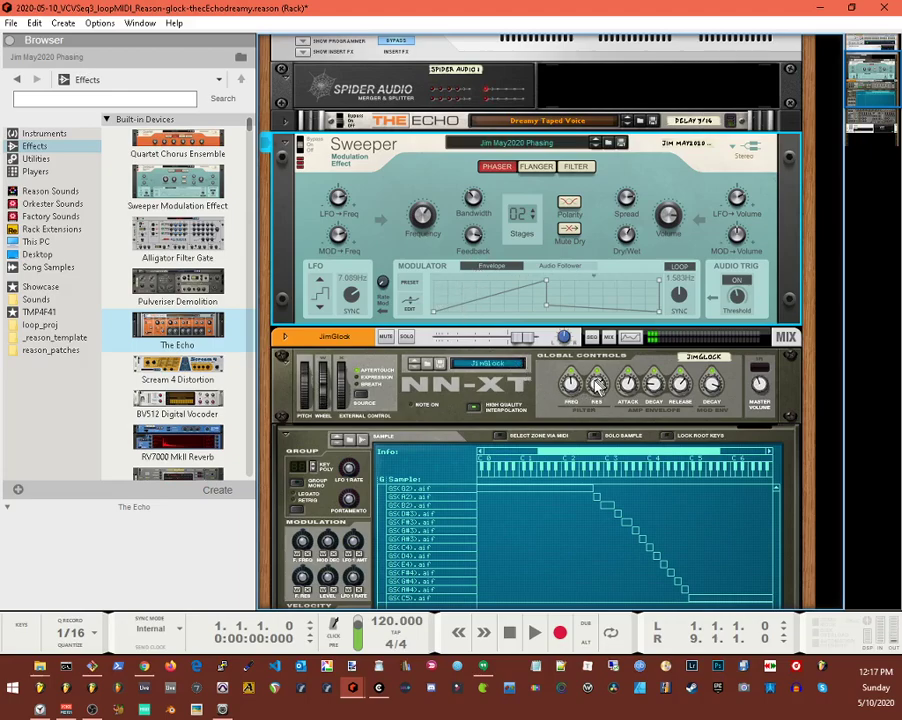
# - Adjust the amp envelope attack and master volume among the NN-XT's global controls
pyautogui.click(622, 400)
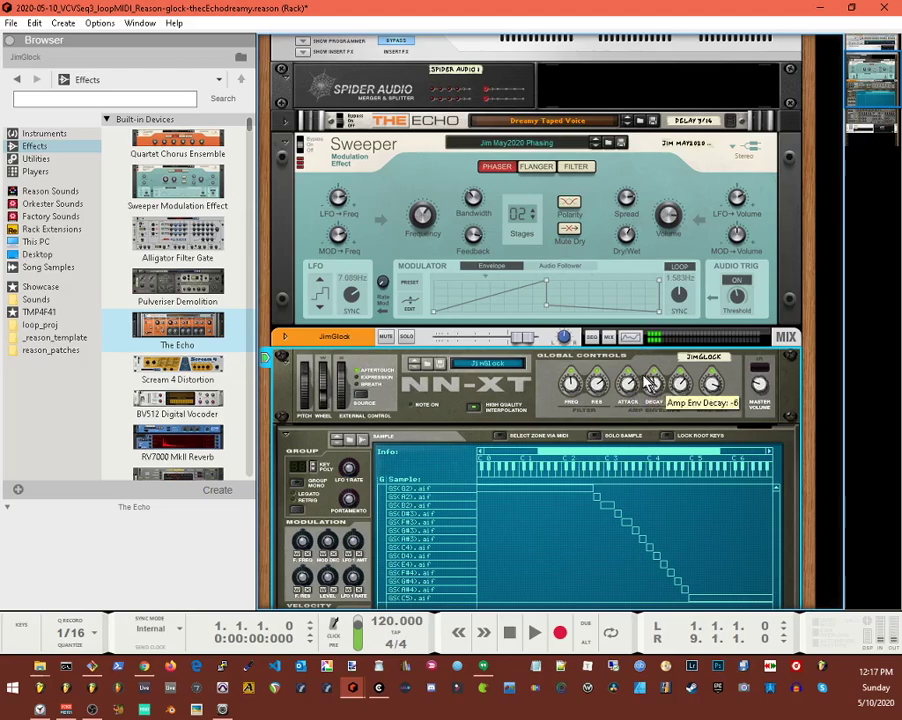
pyautogui.moveTo(632, 390); pyautogui.dragTo(628, 398)
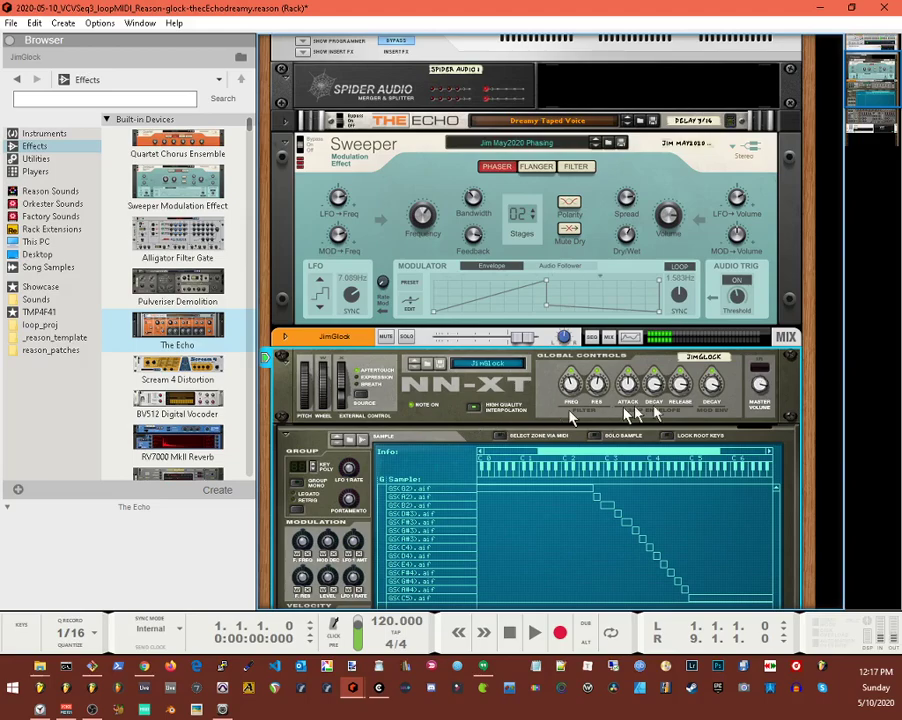
pyautogui.scroll(-10, 760, 394)
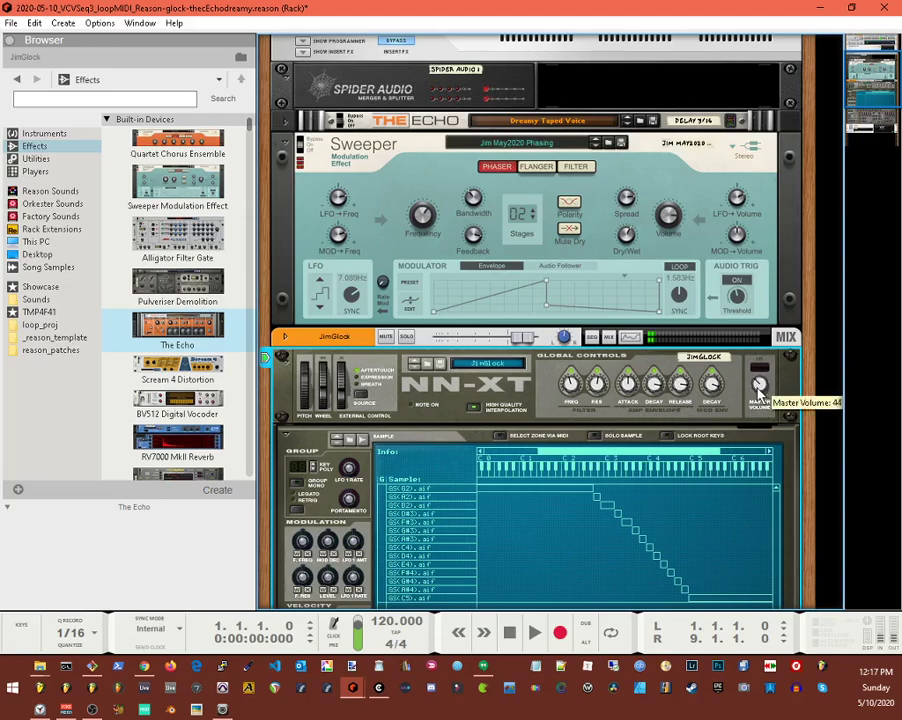
pyautogui.scroll(14, 760, 394)
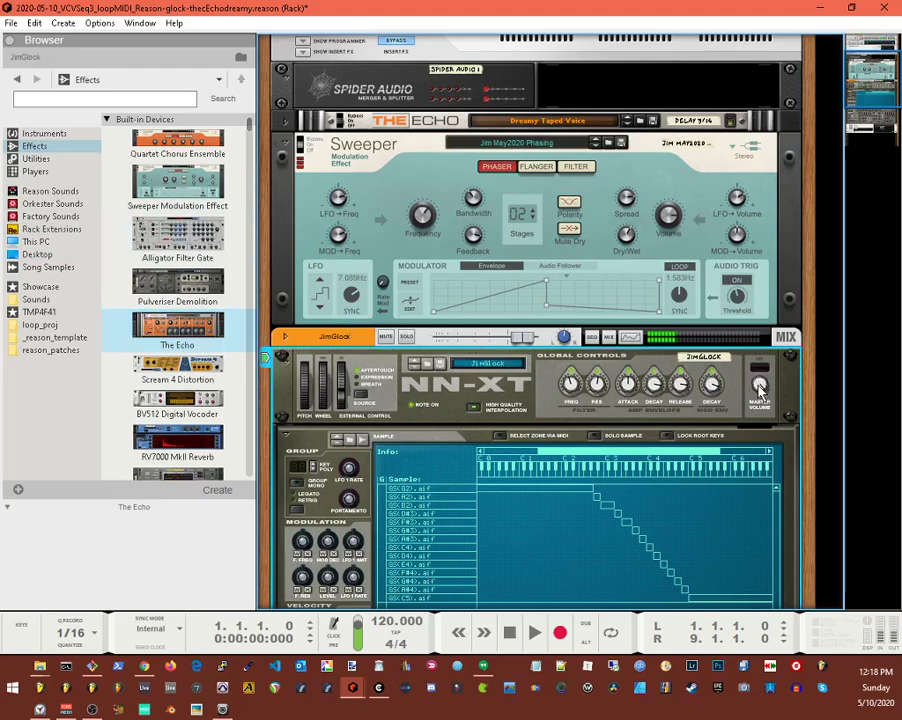
pyautogui.scroll(5, 759, 392)
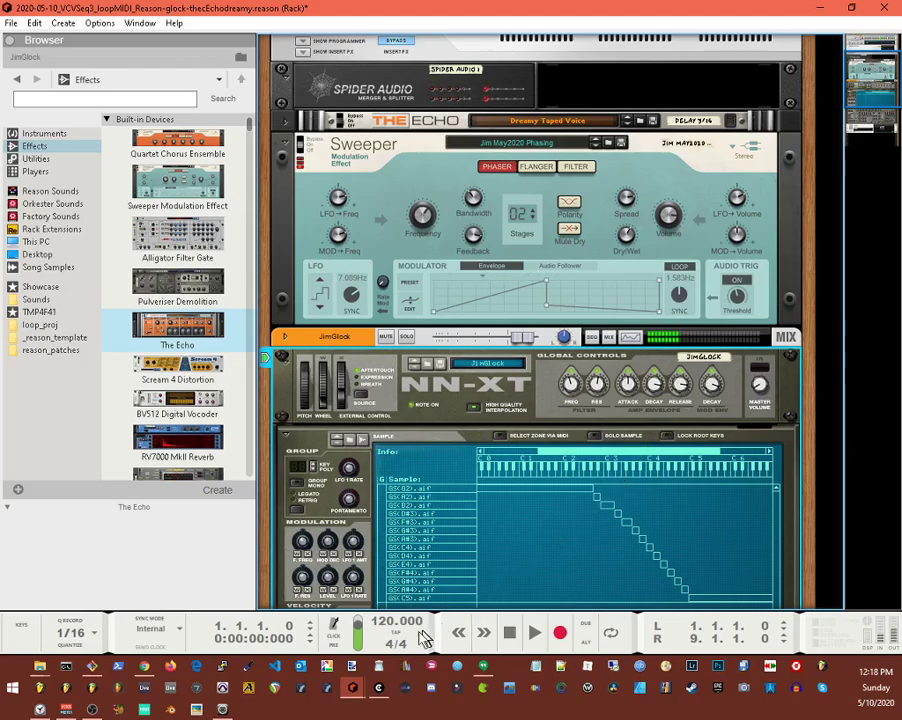
# - Switch to VCV Rack and disconnect the cable from the CV-MIDI module's VOL input
pyautogui.moveTo(391, 689)
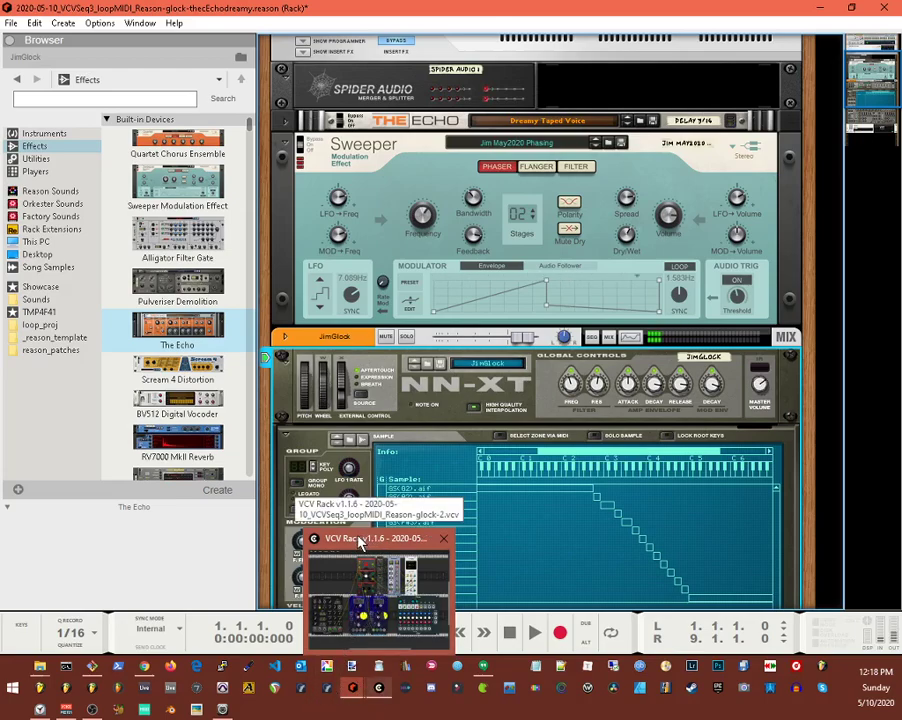
pyautogui.click(361, 541)
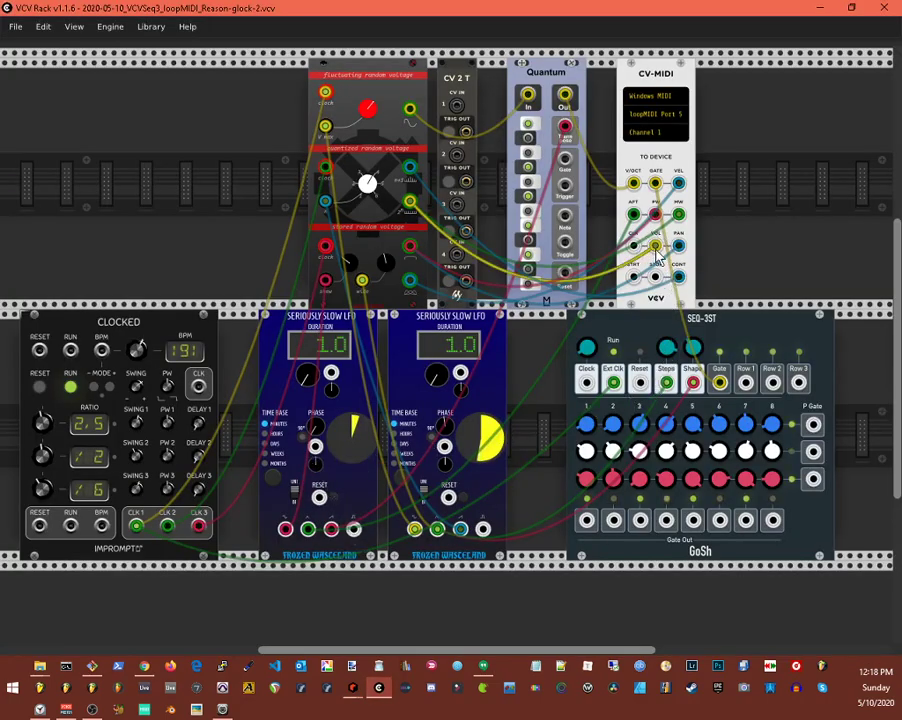
pyautogui.moveTo(655, 247); pyautogui.dragTo(715, 228)
# - Restore the VCV Rack window to a smaller size, move it, minimize it, and return to Reason's rack
pyautogui.moveTo(605, 18); pyautogui.dragTo(497, 149)
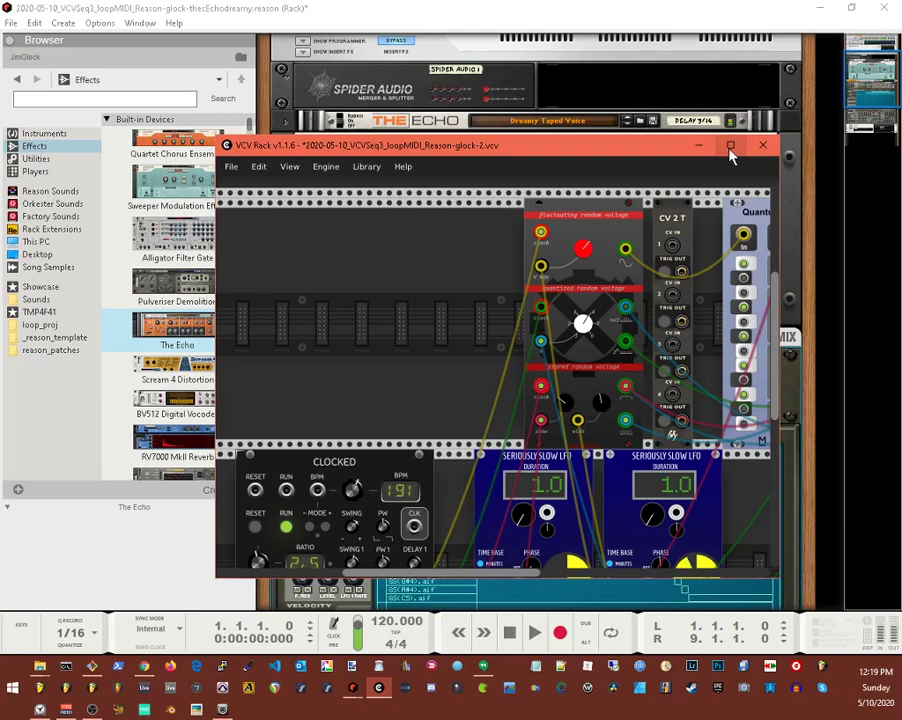
pyautogui.moveTo(655, 155); pyautogui.dragTo(675, 62)
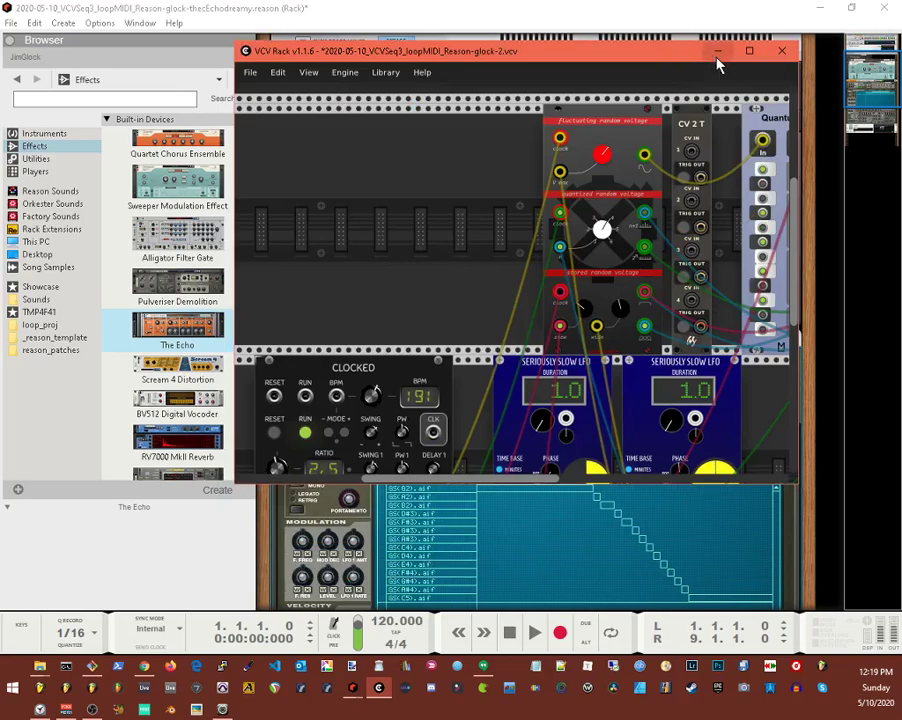
pyautogui.click(716, 55)
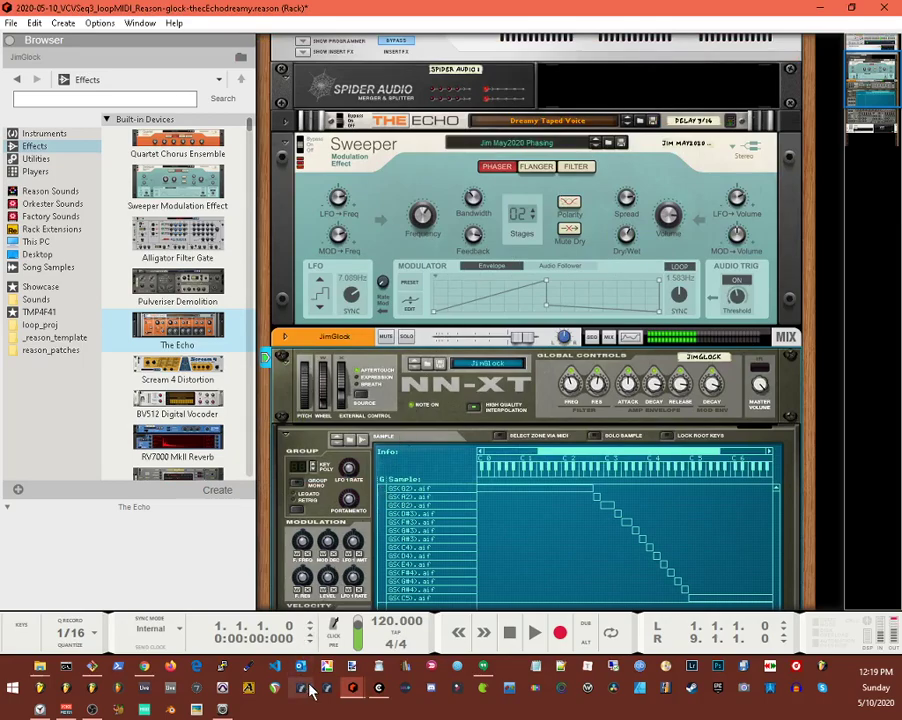
pyautogui.moveTo(348, 692)
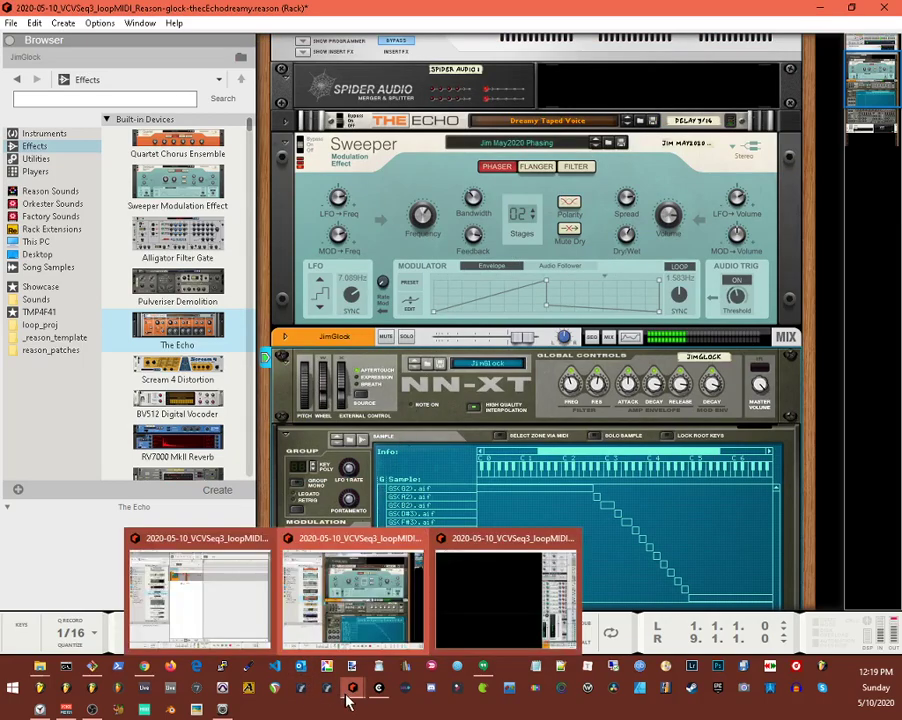
pyautogui.click(369, 620)
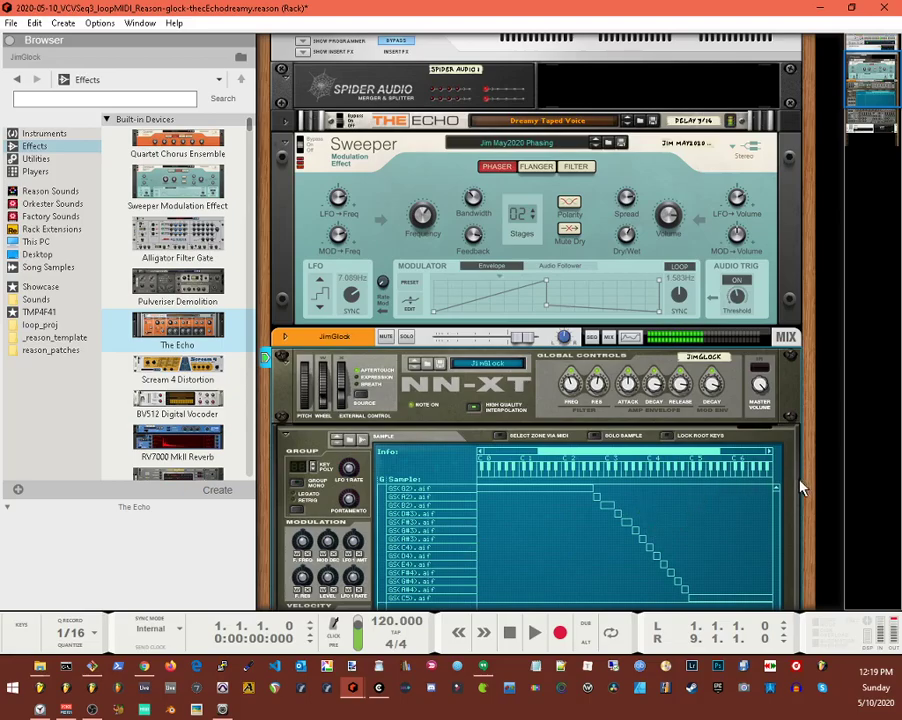
# - Open the MRecorder plugin window to check the recording's status, close it, and bring the Reason rack back into focus
pyautogui.scroll(-6, 800, 488)
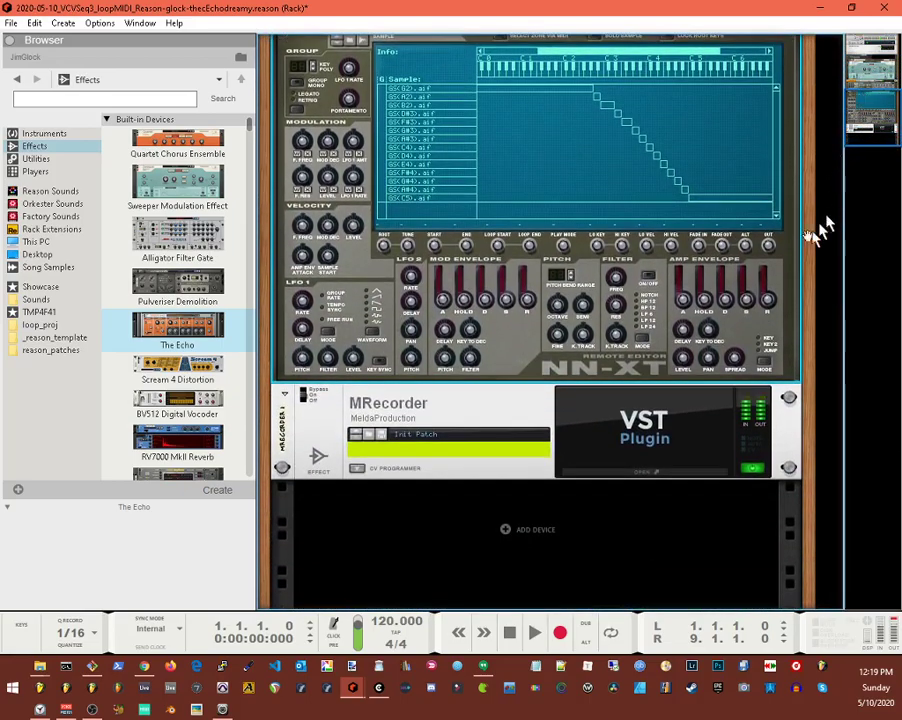
pyautogui.click(633, 474)
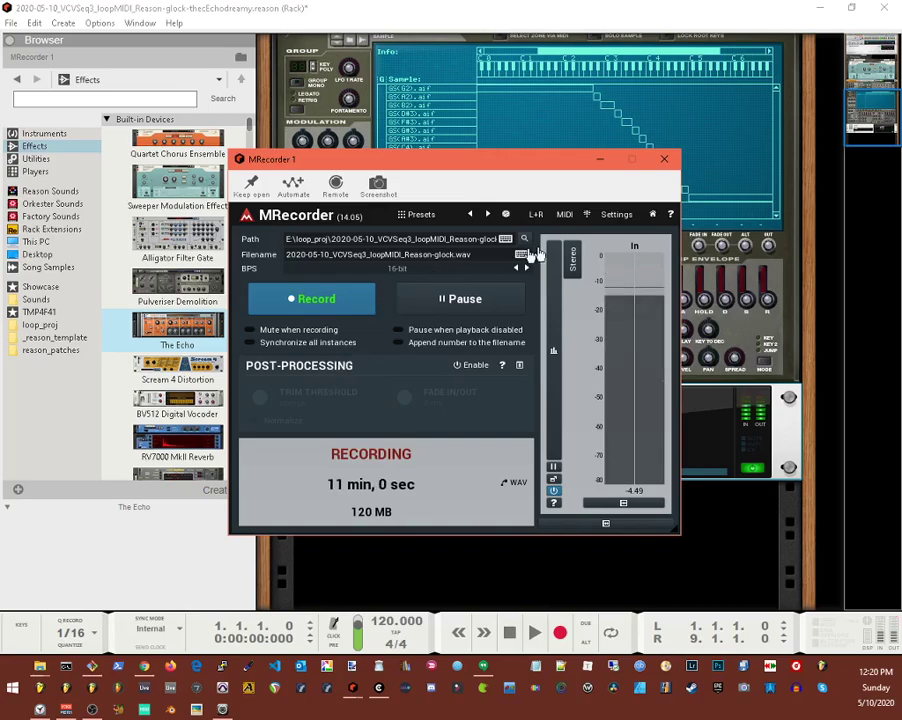
pyautogui.click(662, 166)
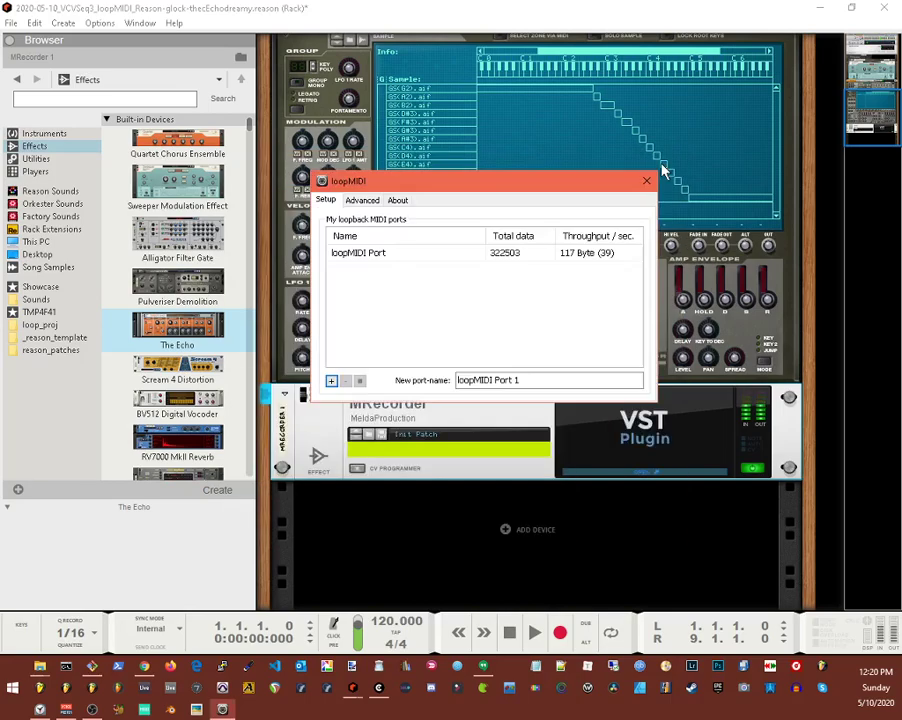
pyautogui.click(532, 15)
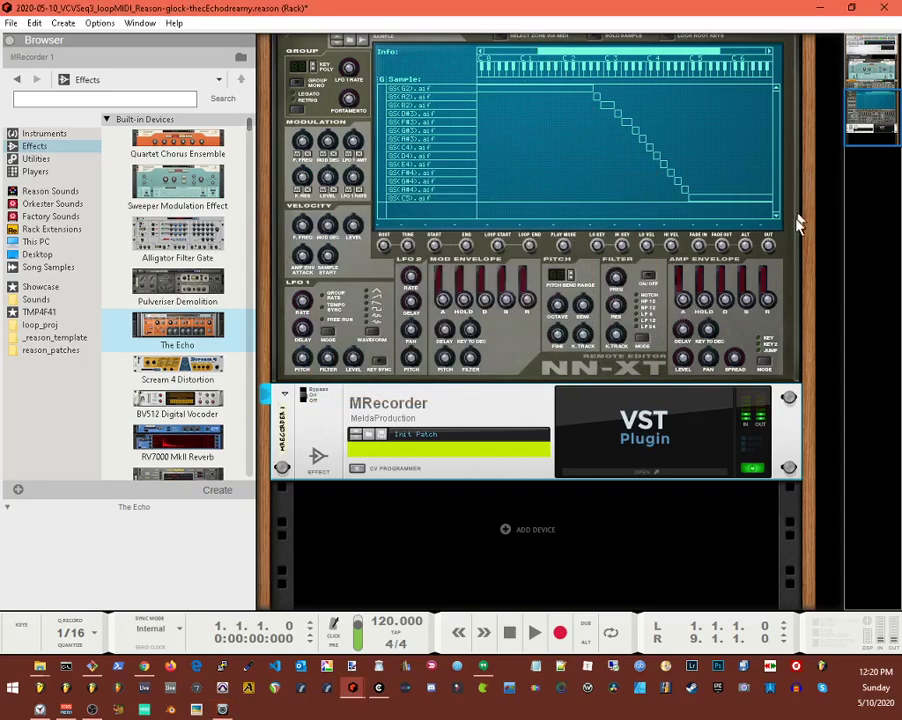
# - Readjust the amp envelope attack in the NN-XT's global controls
pyautogui.moveTo(815, 207); pyautogui.dragTo(773, 577)
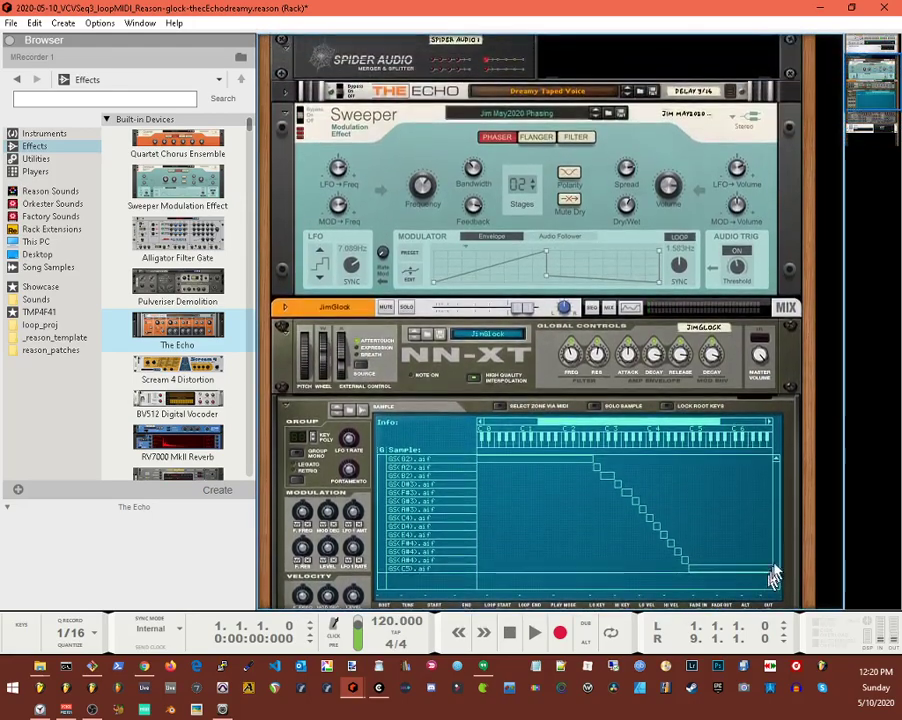
pyautogui.click(629, 366)
pyautogui.moveTo(630, 364); pyautogui.dragTo(633, 369)
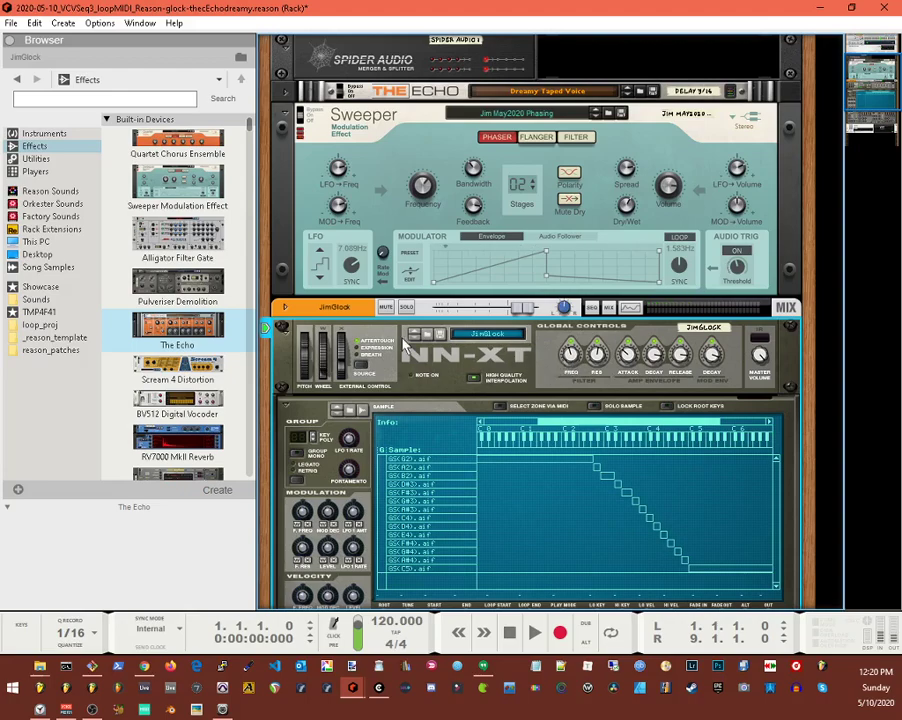
# - Examine the JimGlock sample zones in the NN-XT remote editor, folding and unfolding the editor
pyautogui.scroll(-1, 568, 470)
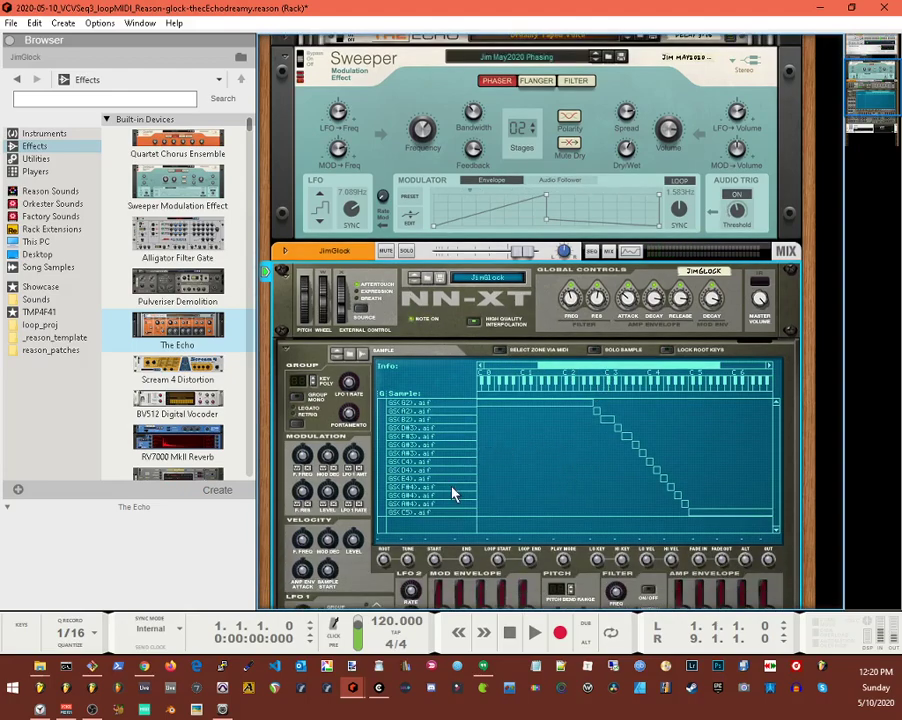
pyautogui.scroll(-1, 459, 488)
pyautogui.scroll(-1, 484, 415)
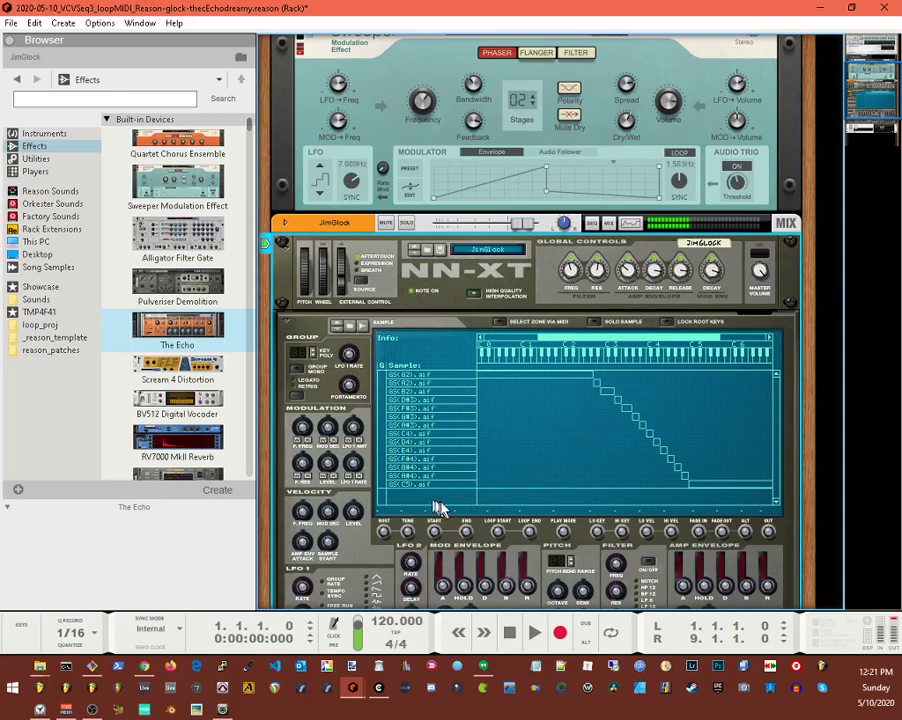
pyautogui.scroll(-4, 565, 555)
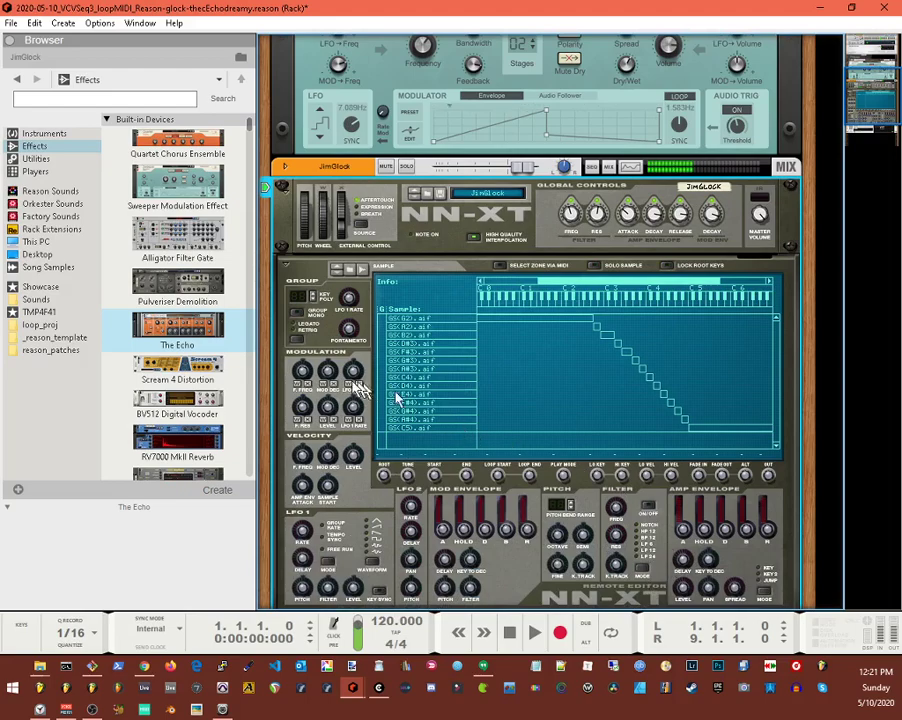
pyautogui.click(285, 266)
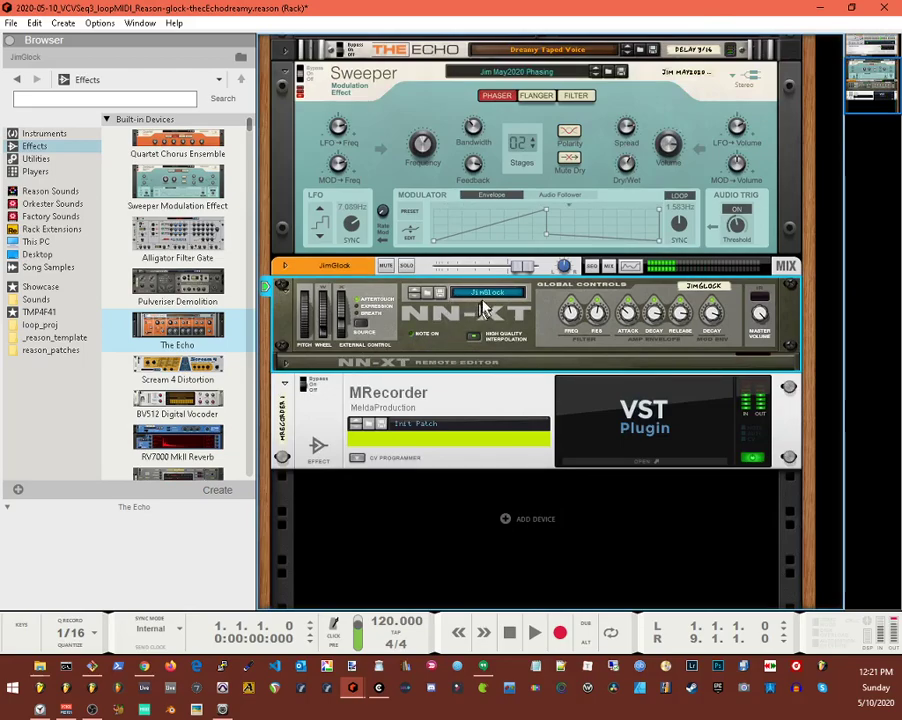
pyautogui.click(285, 366)
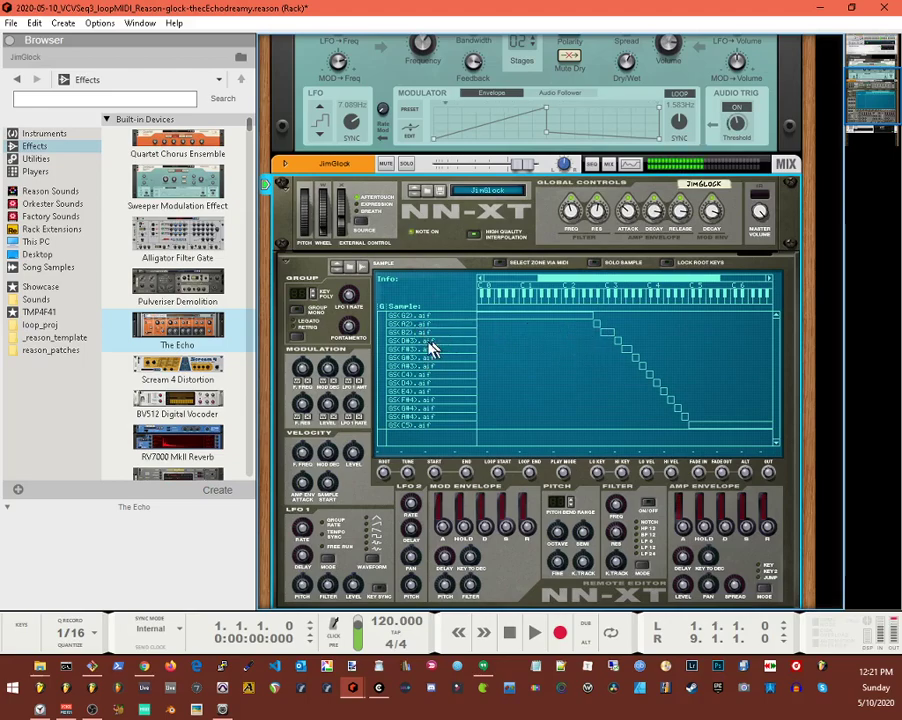
pyautogui.scroll(-1, 429, 423)
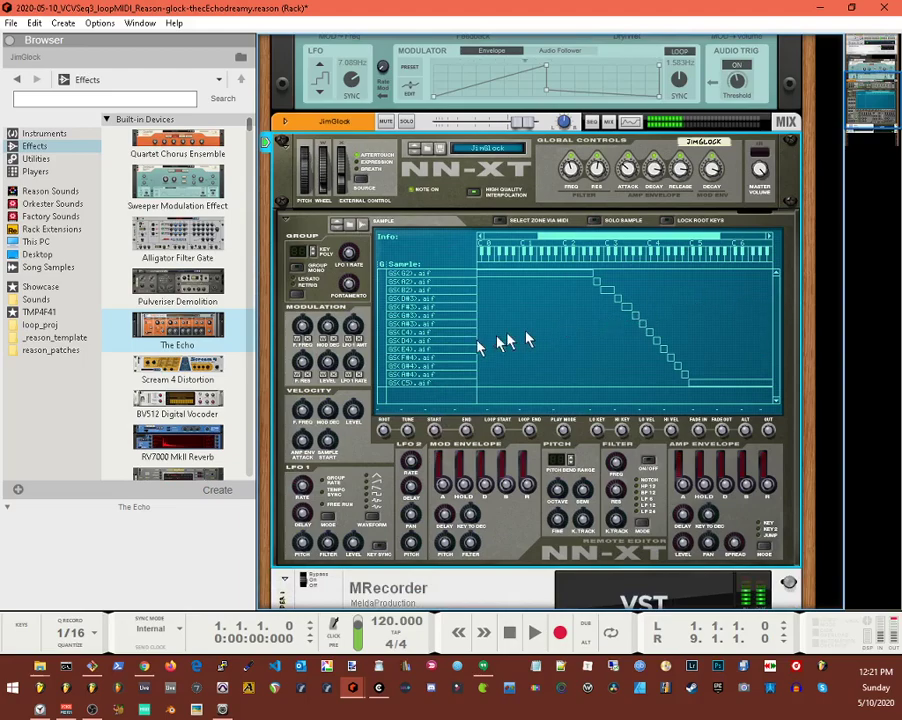
pyautogui.scroll(1, 426, 366)
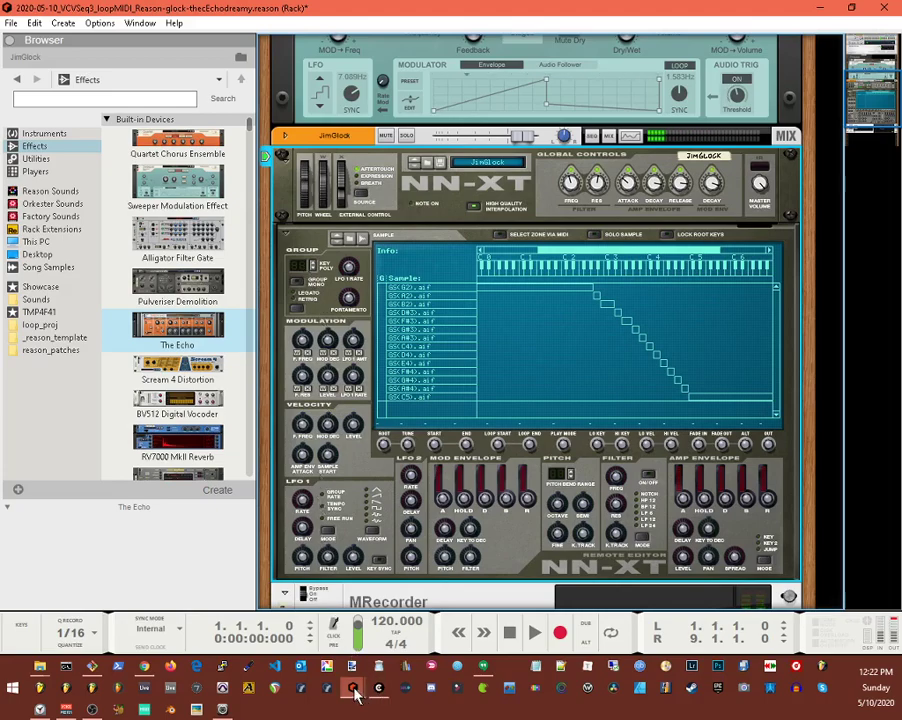
# - Switch to VCV Rack and enlarge its window to examine the random voltage cables going into the CV-MIDI module
pyautogui.moveTo(376, 686)
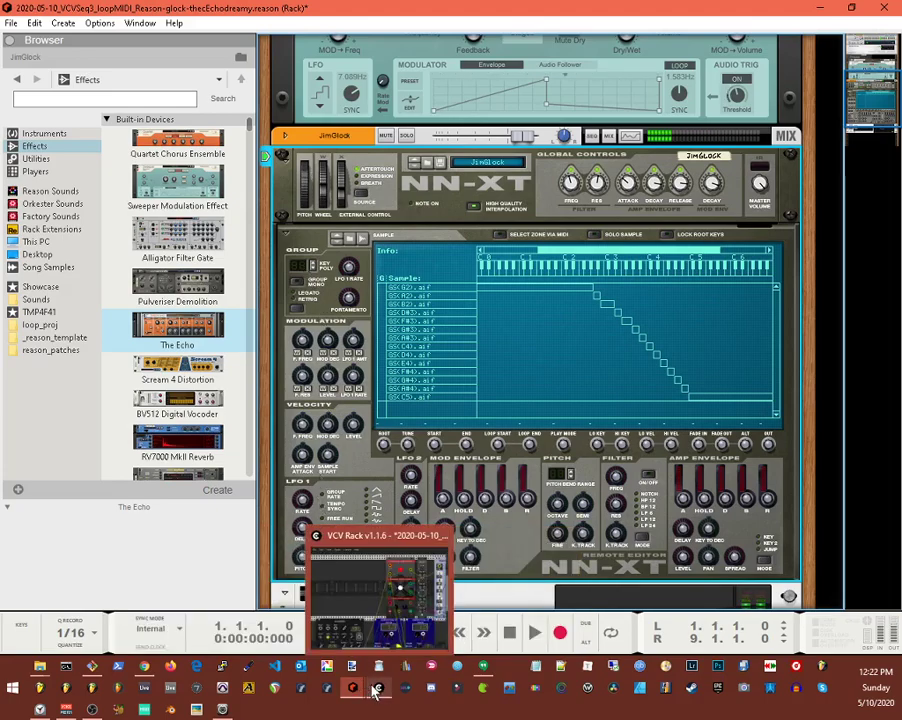
pyautogui.click(358, 584)
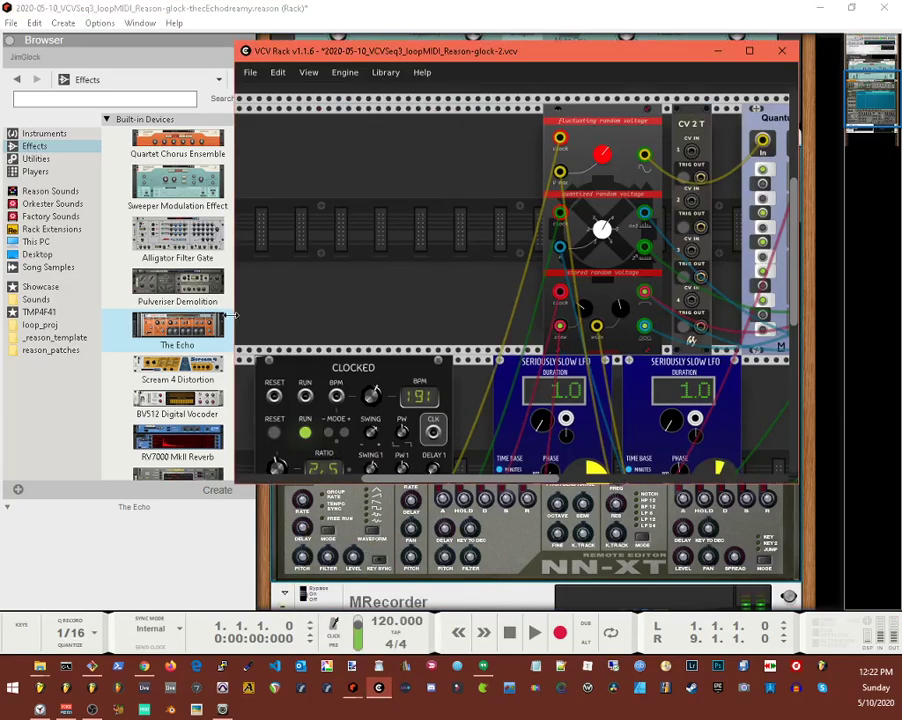
pyautogui.moveTo(236, 316); pyautogui.dragTo(90, 290)
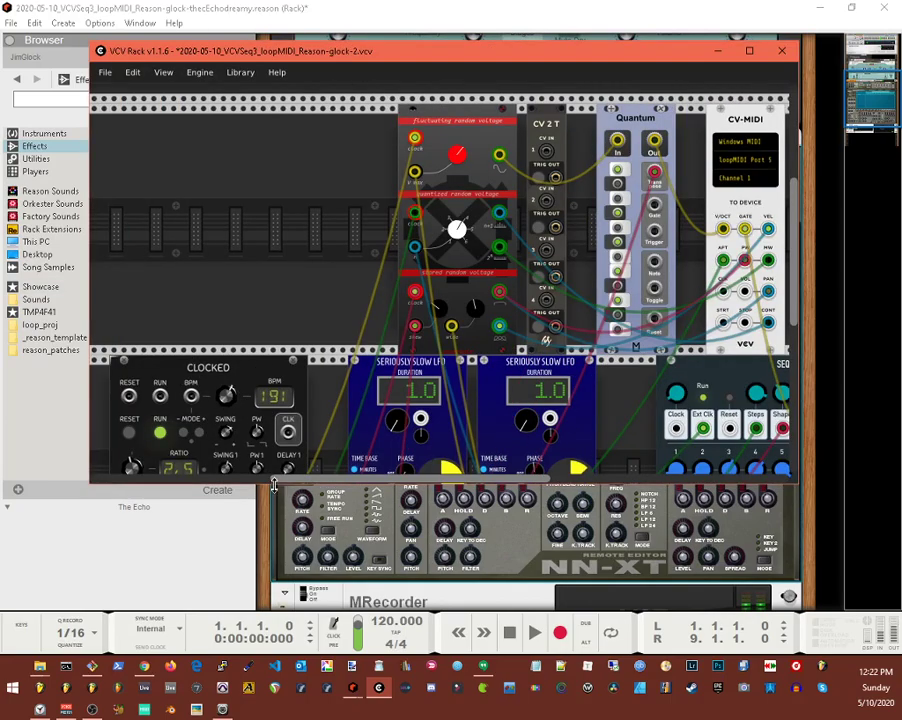
pyautogui.moveTo(274, 485); pyautogui.dragTo(267, 577)
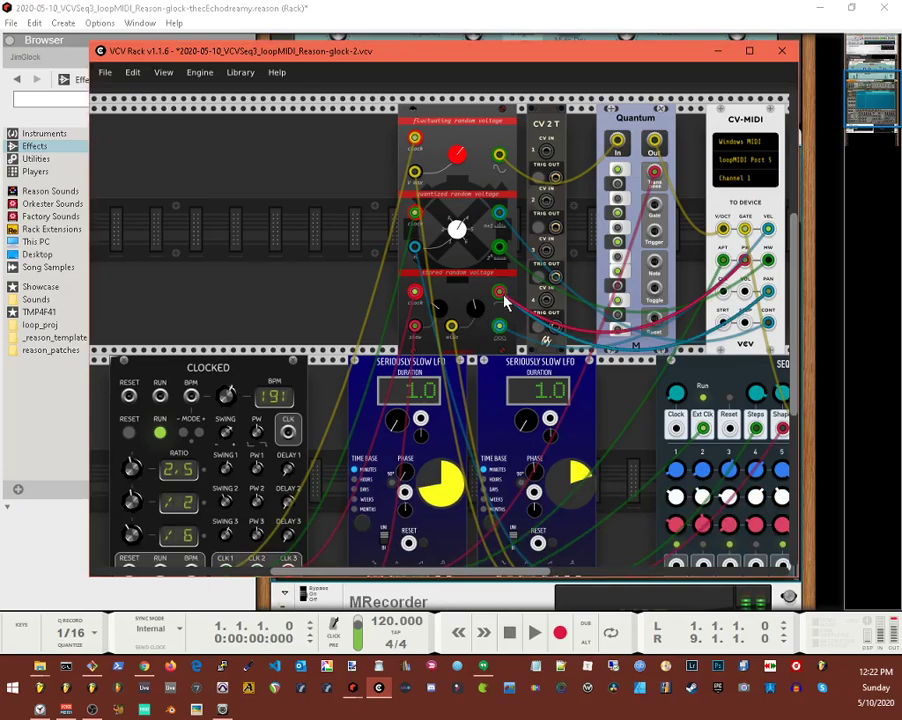
pyautogui.moveTo(757, 268); pyautogui.dragTo(768, 260)
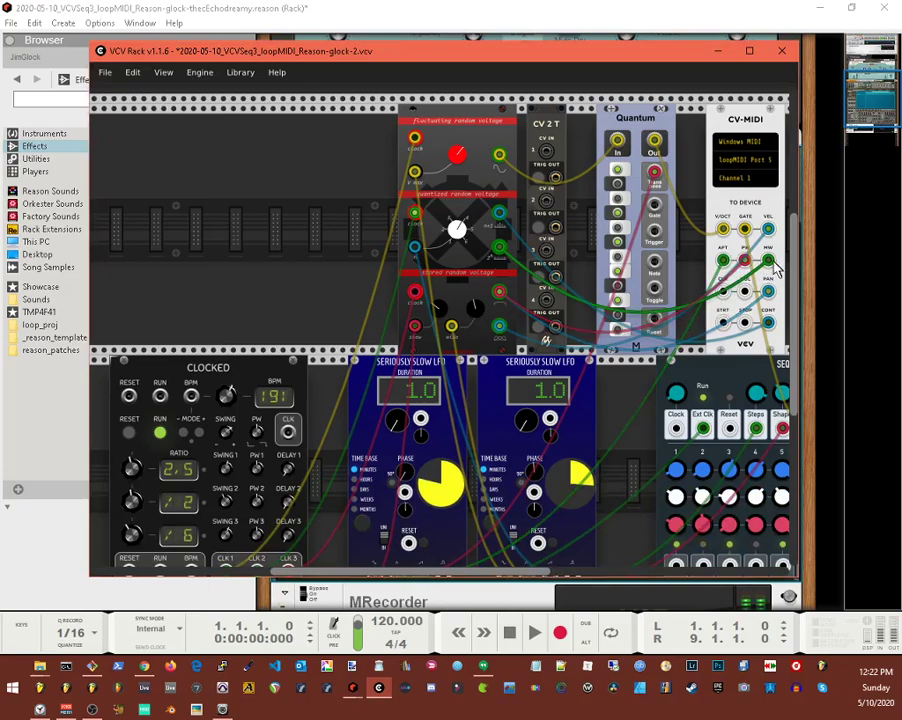
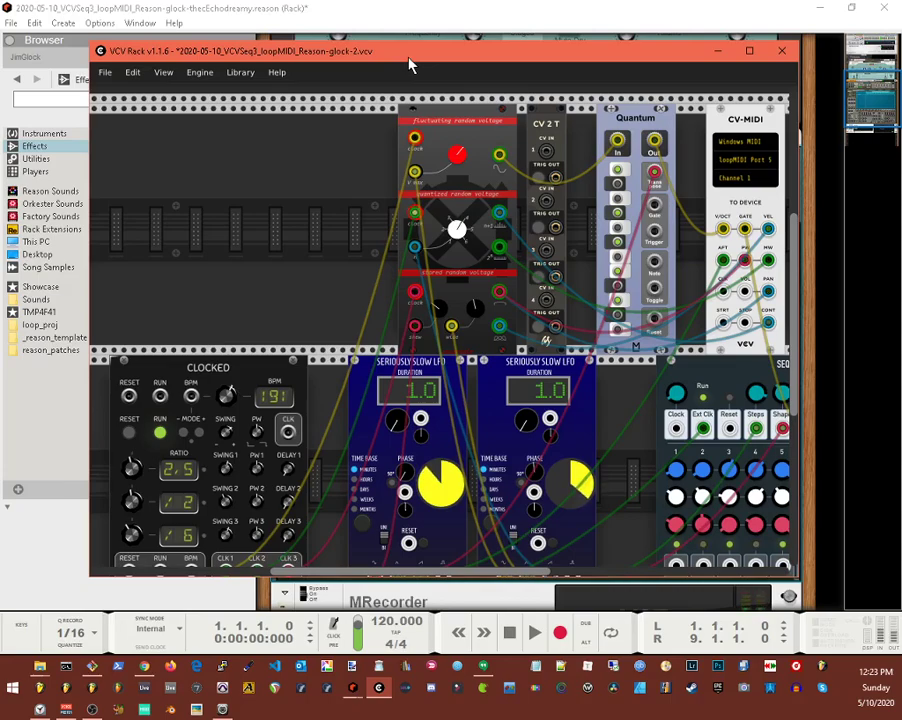
pyautogui.moveTo(409, 65); pyautogui.dragTo(814, 76)
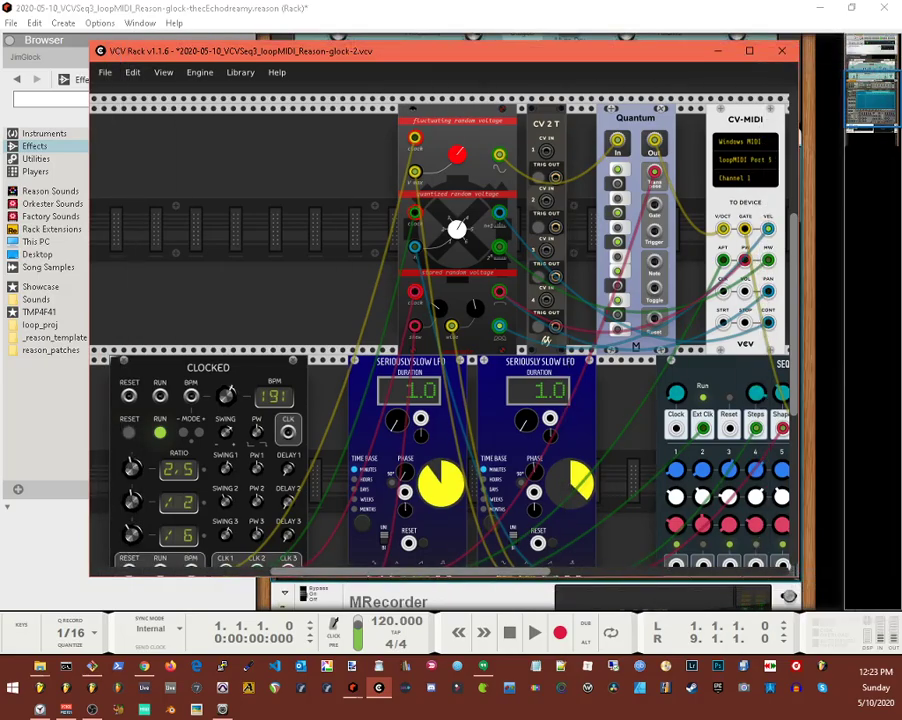
# - Switch back to Reason and unfold The Echo above the Sweeper to show its full controls
pyautogui.hotkey('alt', 'Tab')
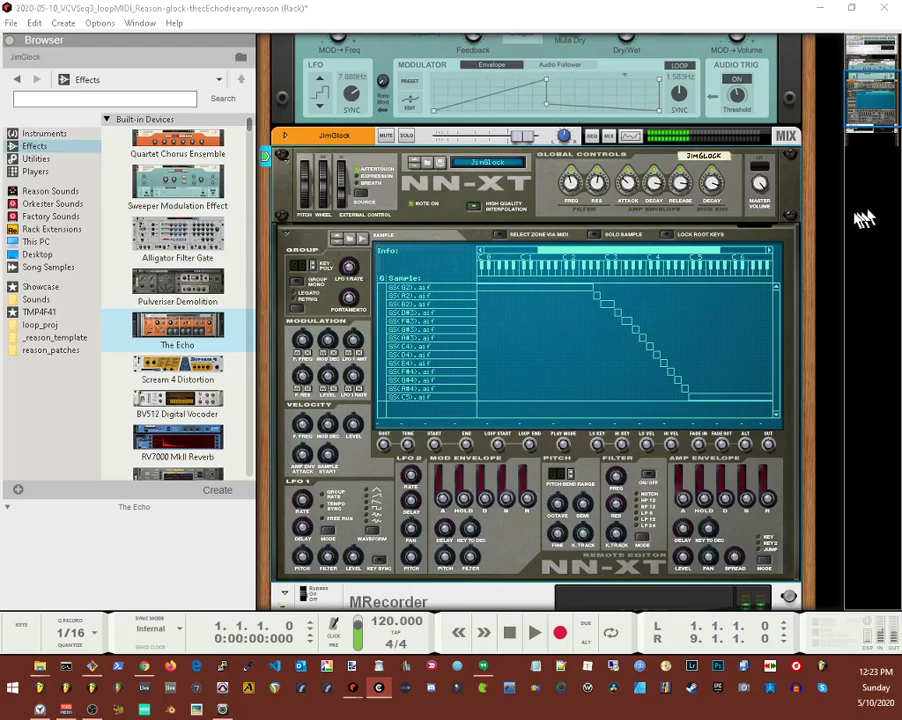
pyautogui.scroll(5, 823, 556)
pyautogui.scroll(-1, 823, 556)
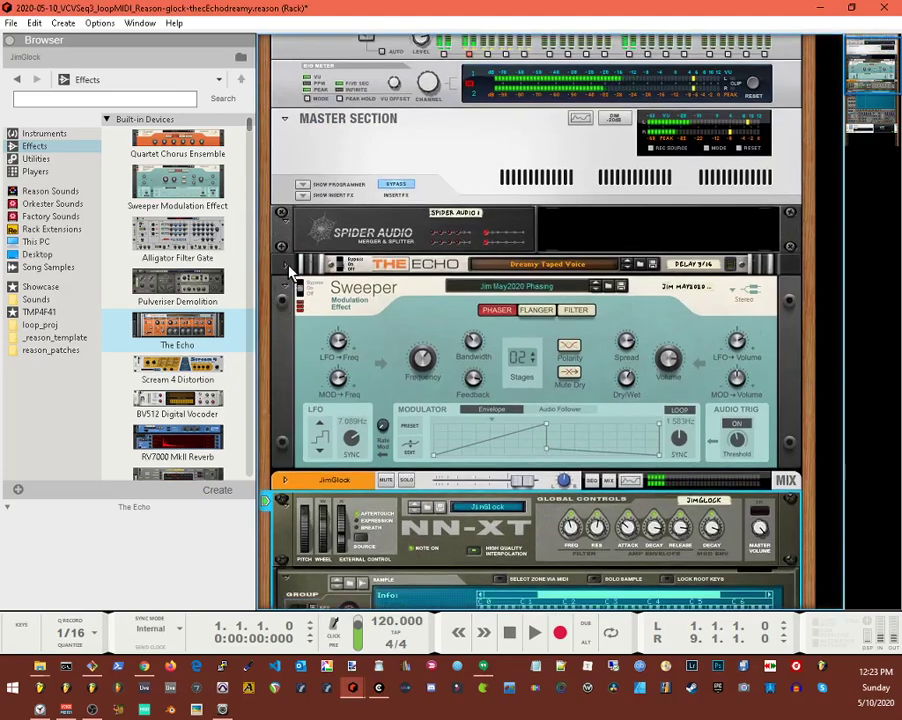
pyautogui.click(287, 268)
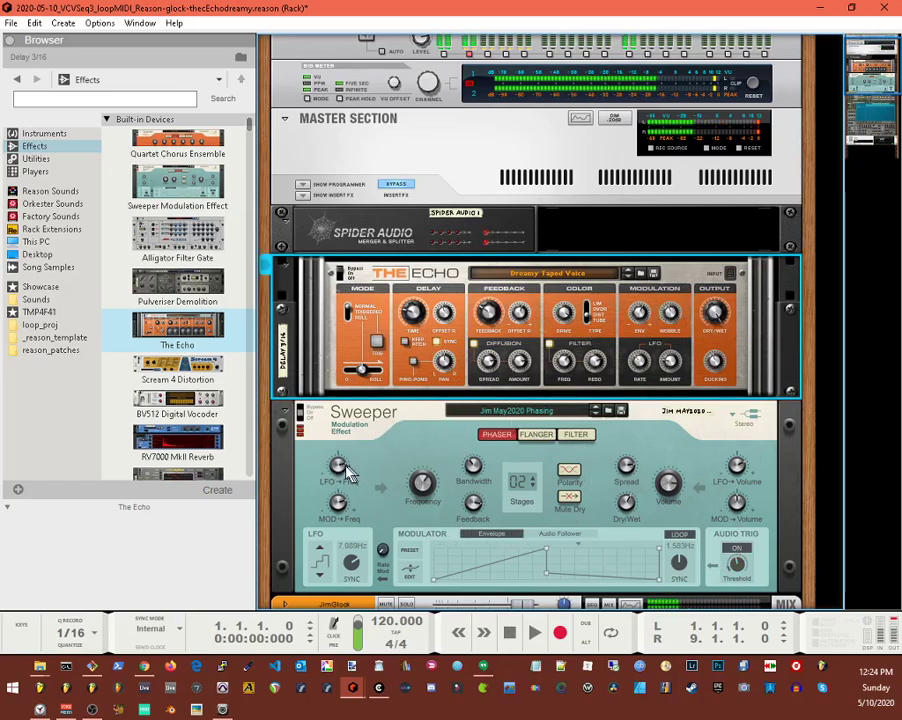
# - Add a DDL-1 Digital Delay Line from the effects browser to the rack directly below the Sweeper
pyautogui.scroll(-2, 400, 472)
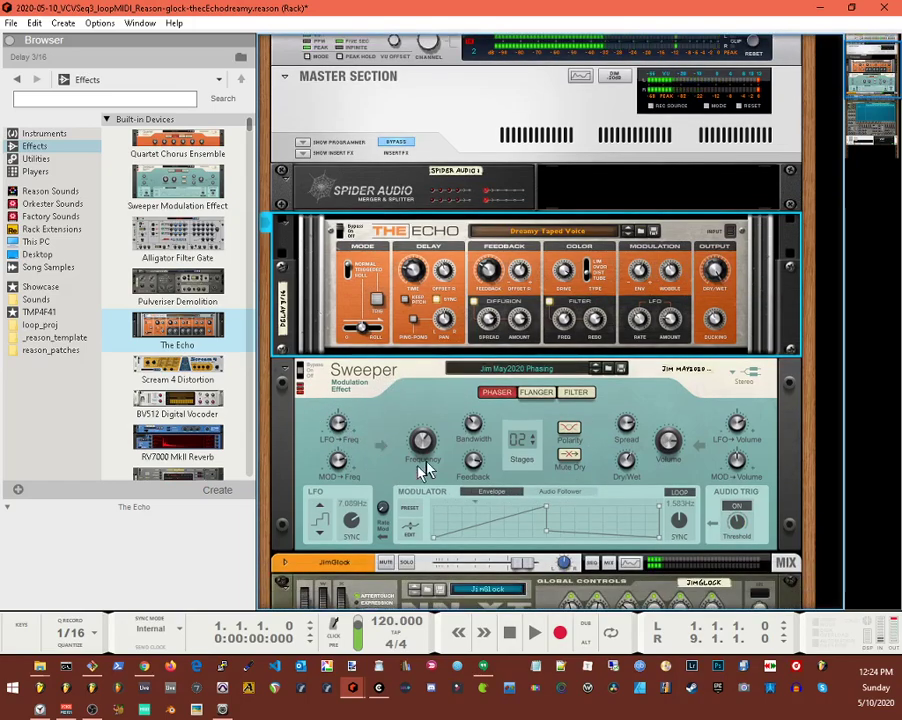
pyautogui.moveTo(428, 468)
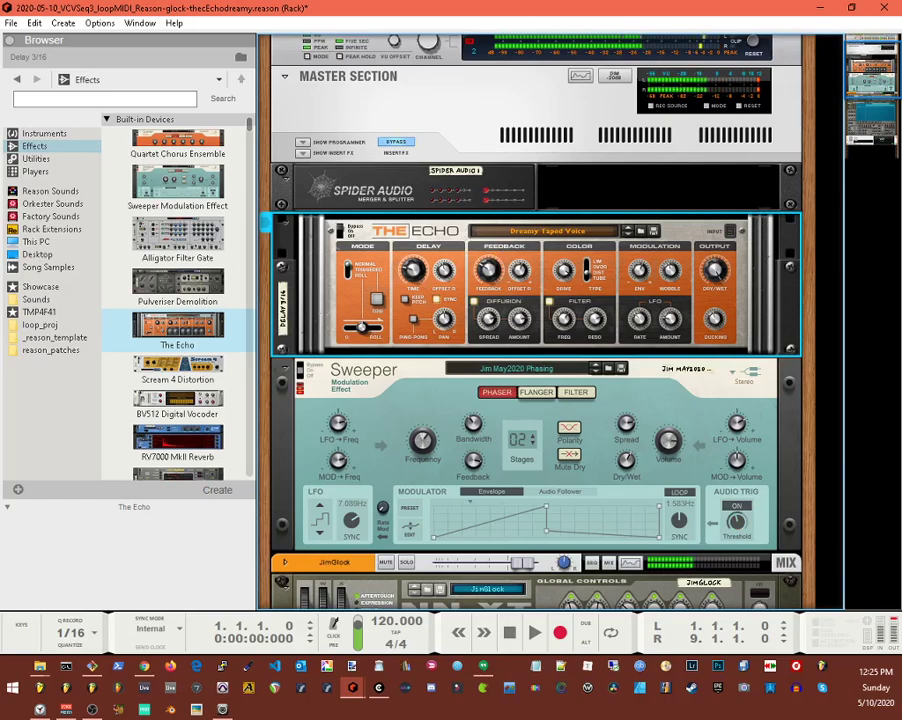
pyautogui.press('F10')
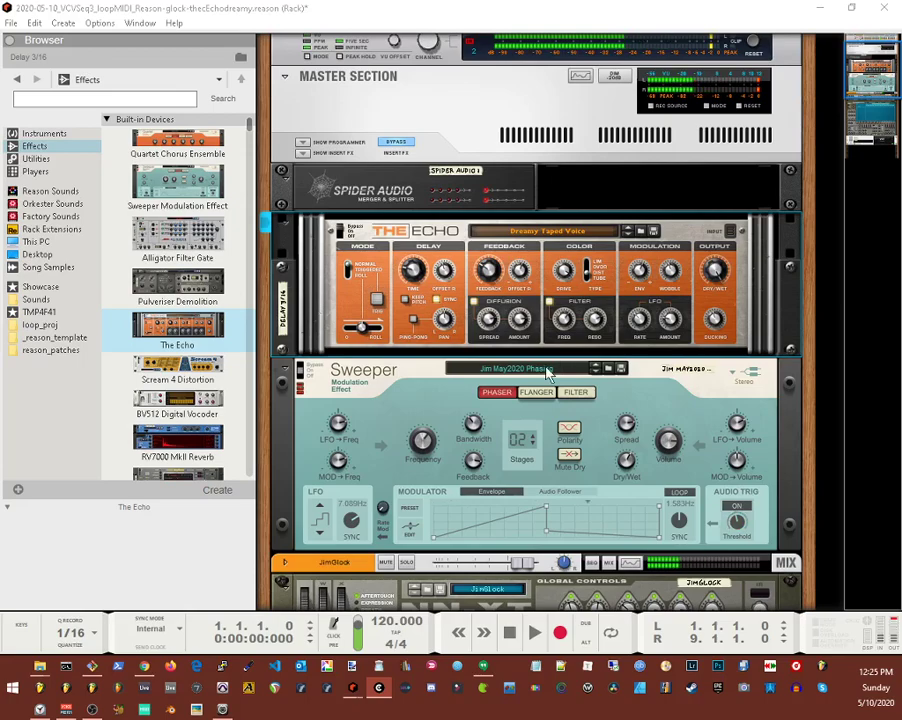
pyautogui.click(305, 371)
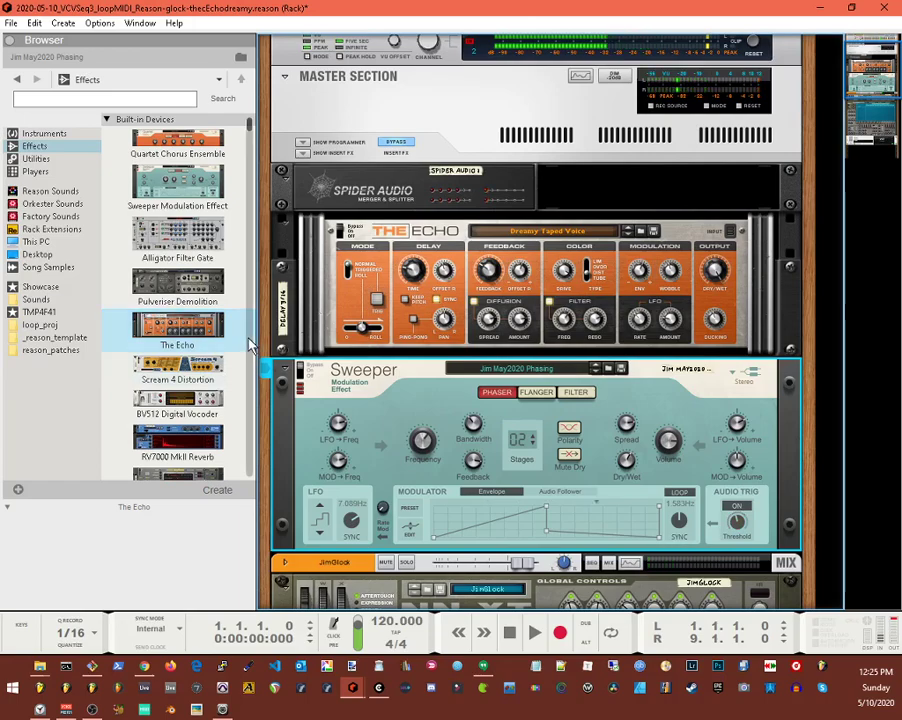
pyautogui.scroll(-15, 250, 345)
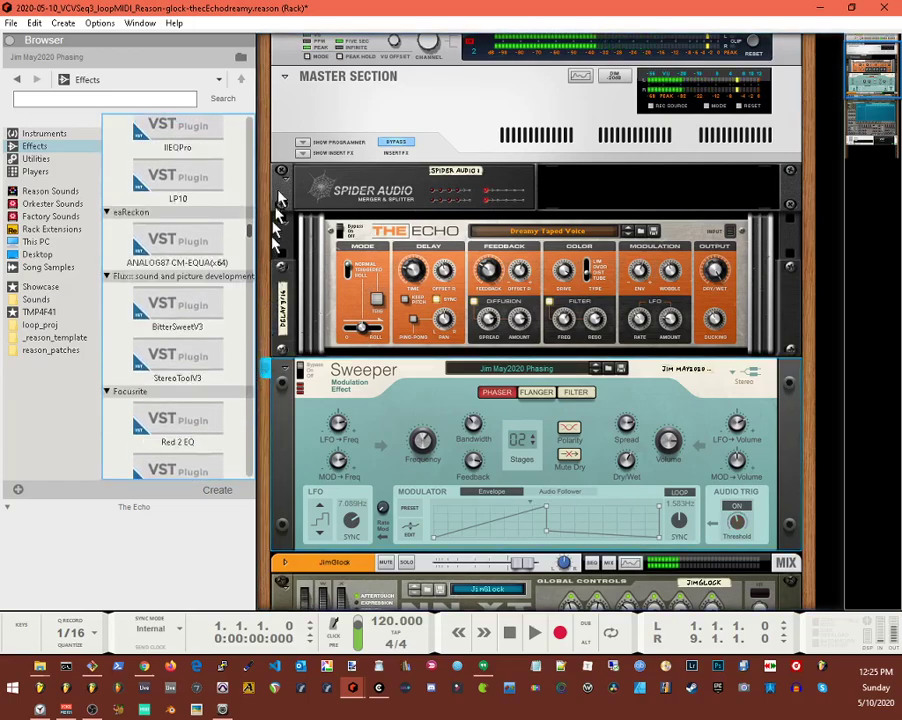
pyautogui.scroll(10, 180, 260)
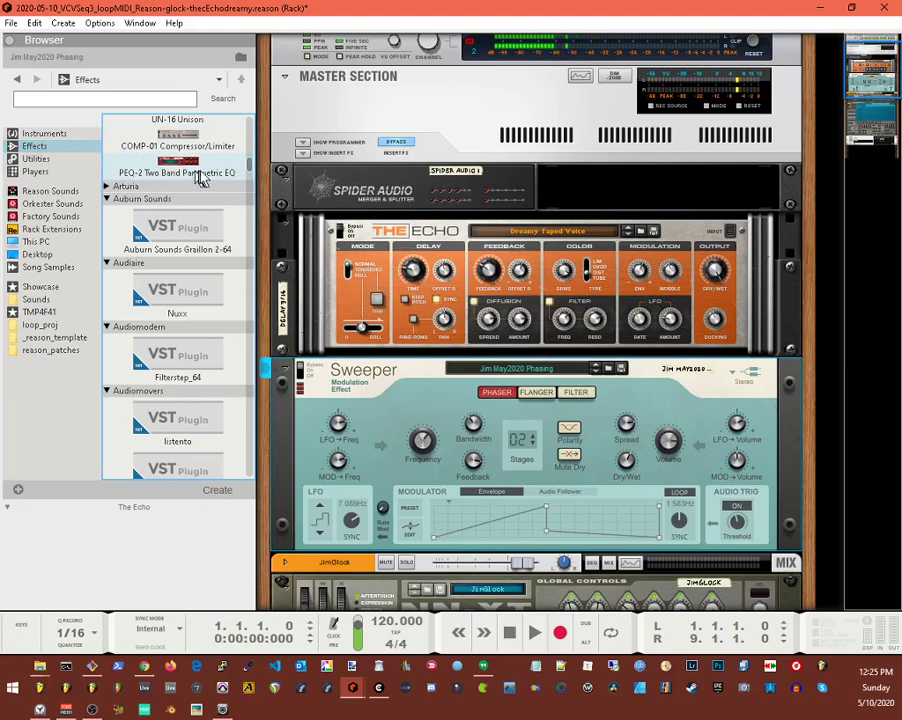
pyautogui.scroll(8, 198, 177)
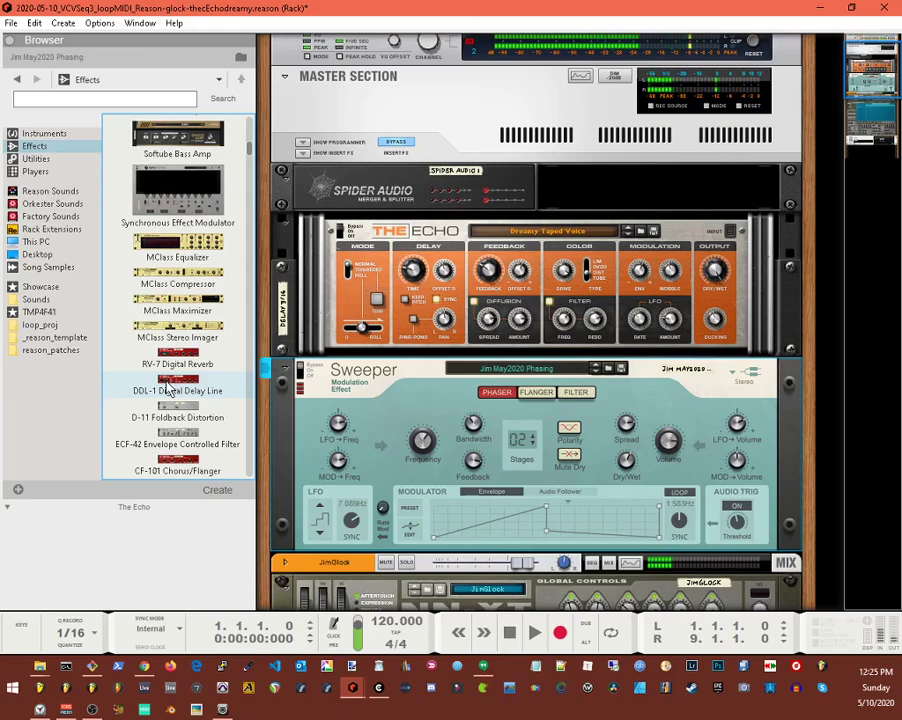
pyautogui.moveTo(168, 390); pyautogui.dragTo(540, 555)
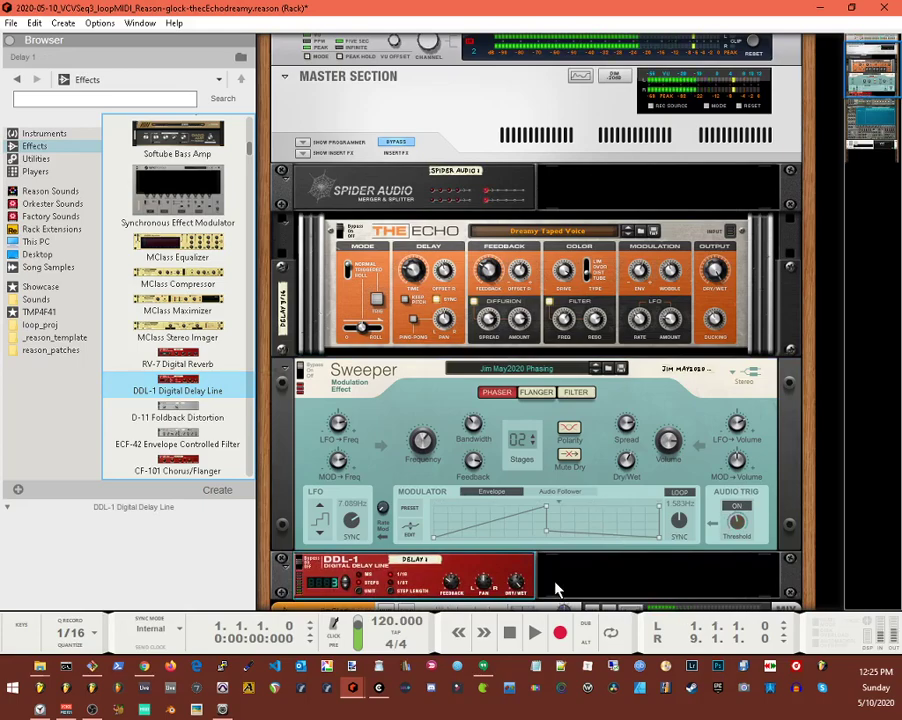
# - Inspect the DDL-1's rear cabling and use the mixer's FX send 1 on the JimGlock channel to feed Delay 1
pyautogui.press('Tab')
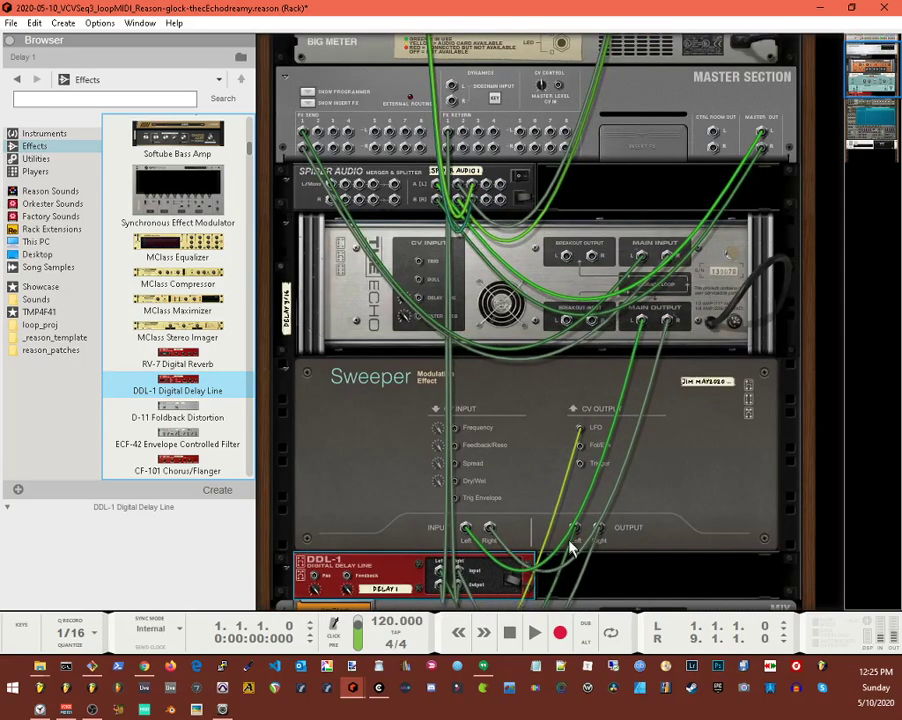
pyautogui.scroll(-3, 624, 556)
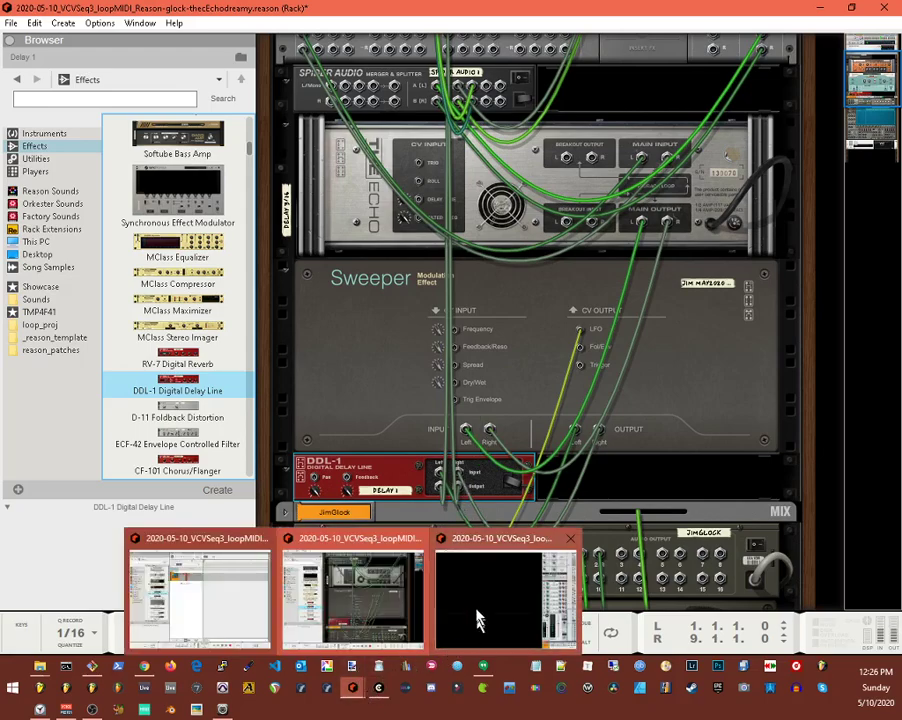
pyautogui.moveTo(901, 68); pyautogui.dragTo(535, 11)
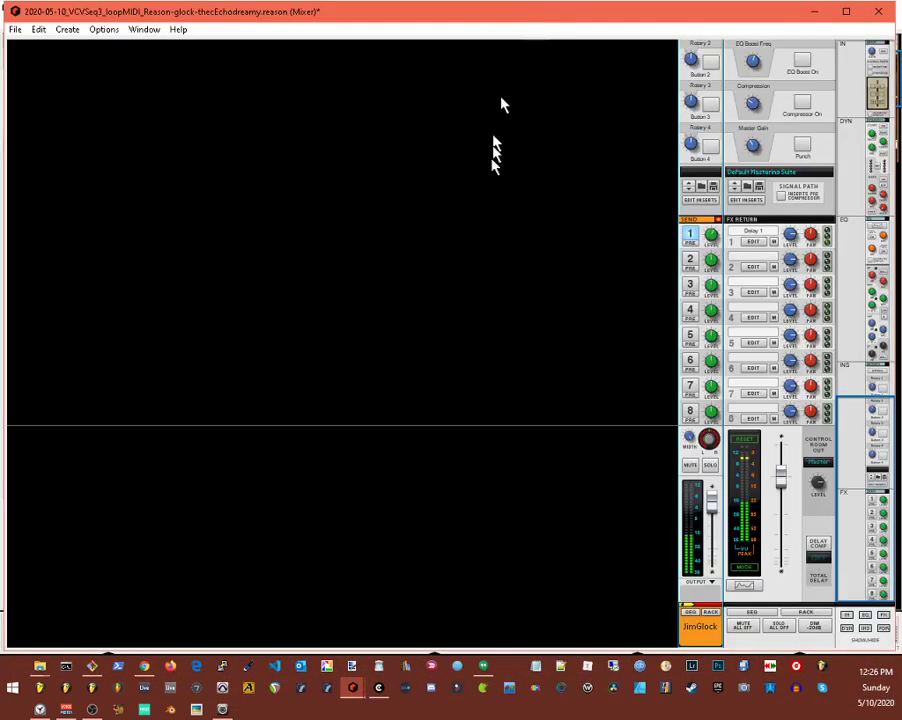
pyautogui.click(689, 243)
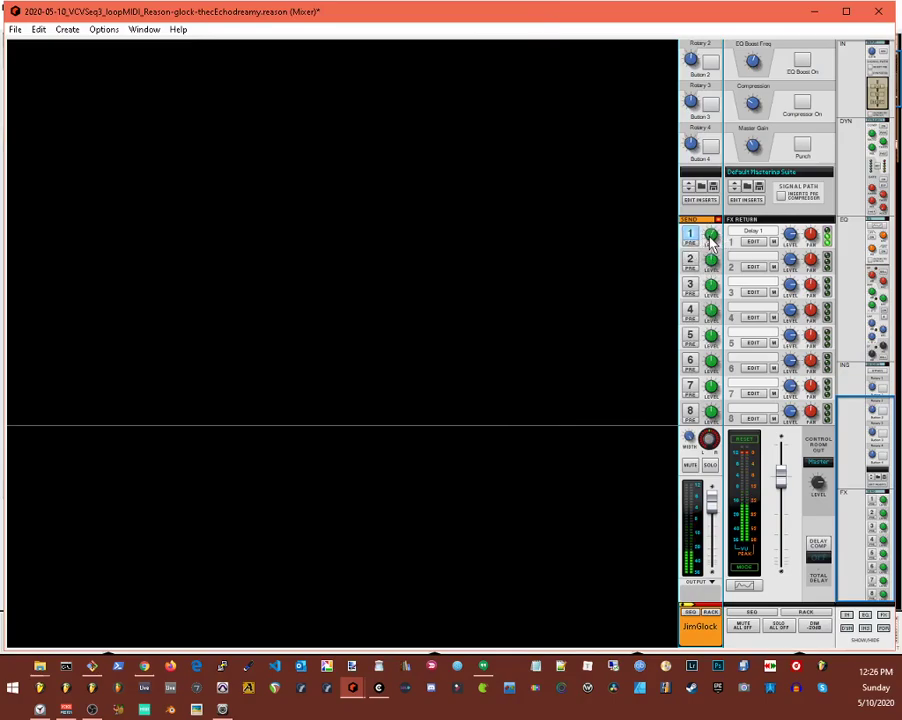
pyautogui.moveTo(712, 241)
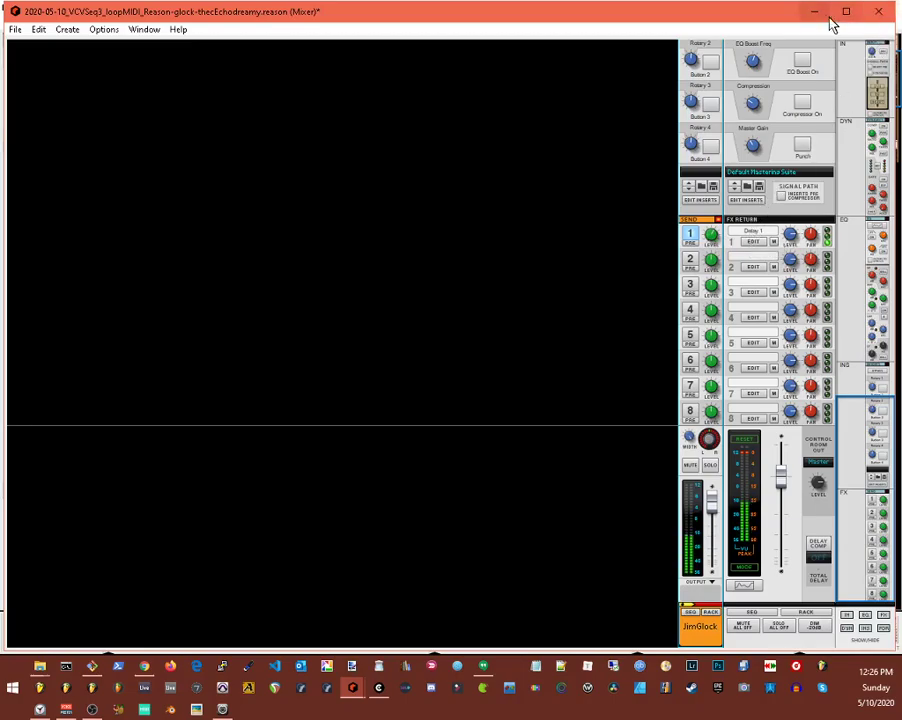
pyautogui.moveTo(742, 18); pyautogui.dragTo(901, 50)
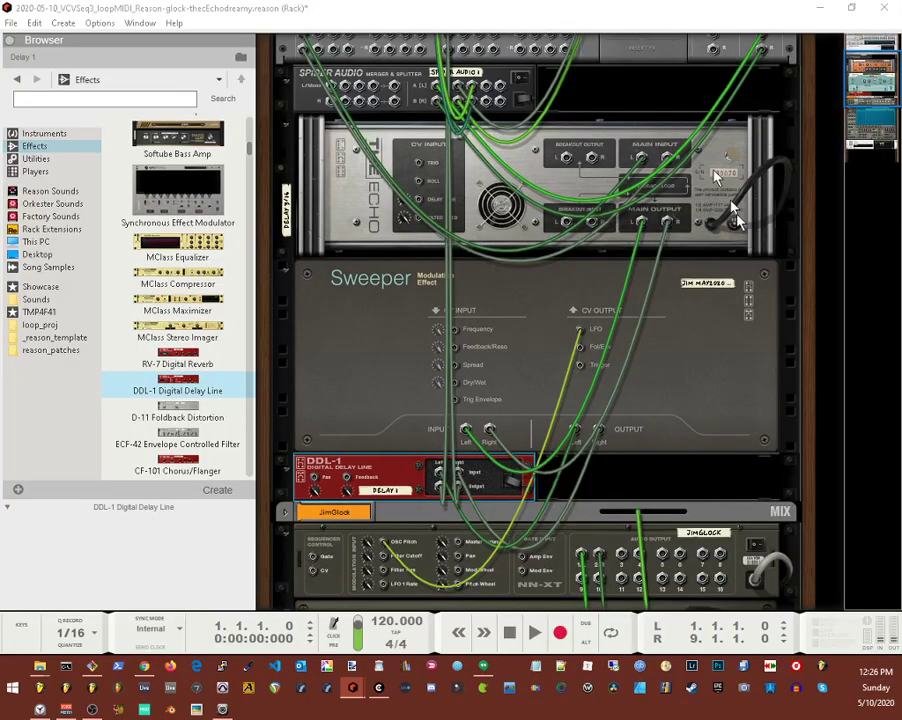
# - Flip the rack back to its front and set the DDL-1's dry/wet balance to 76
pyautogui.moveTo(868, 103); pyautogui.dragTo(866, 131)
pyautogui.press('Tab')
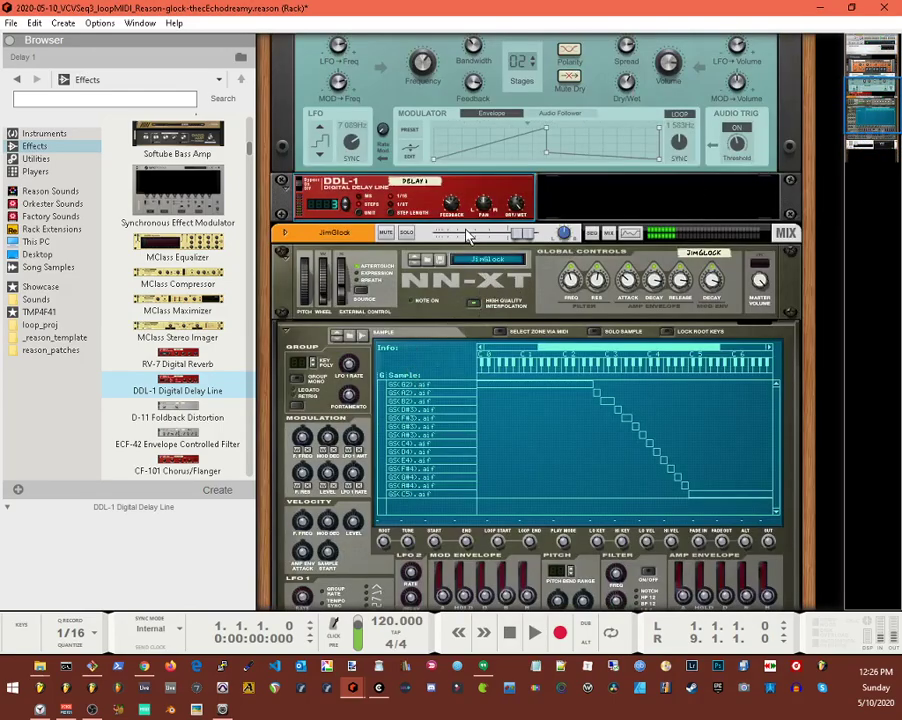
pyautogui.moveTo(515, 207); pyautogui.dragTo(510, 232)
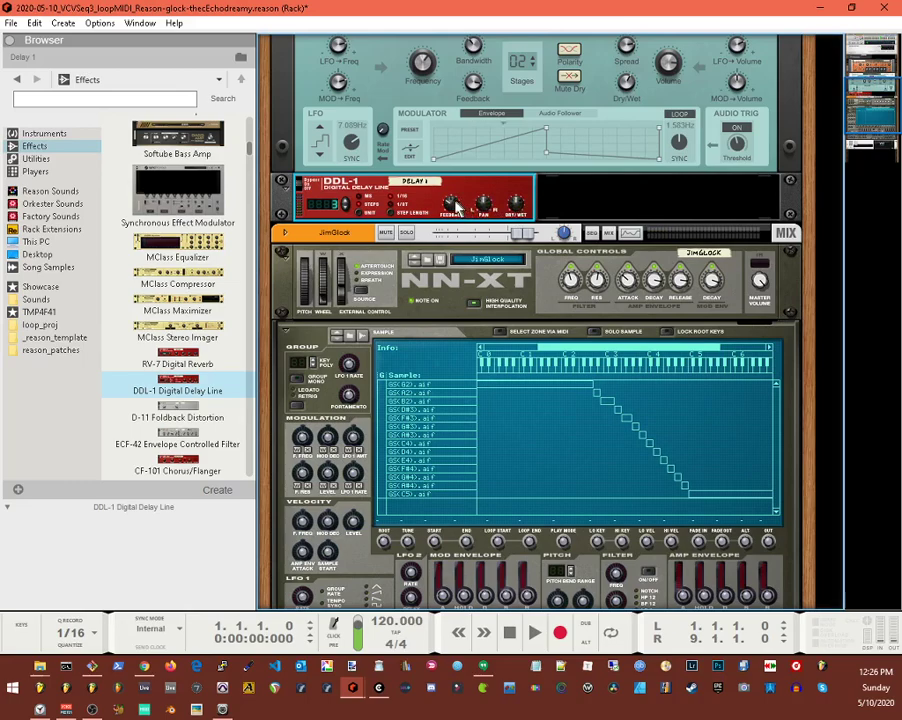
pyautogui.moveTo(455, 192)
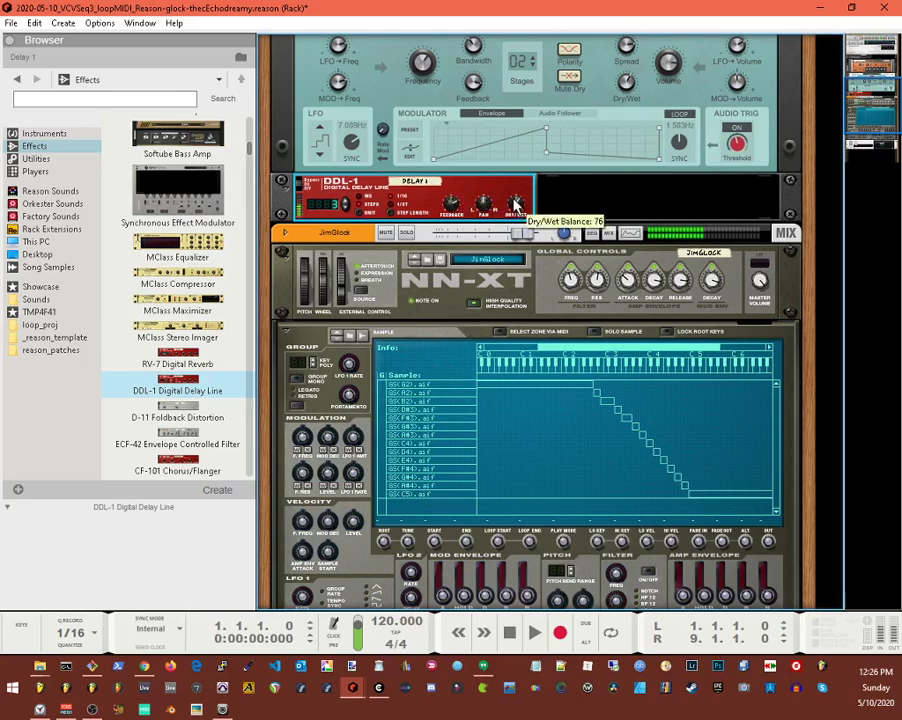
# - Select the JimGlock mix channel and bring the sequencer window with its track into view
pyautogui.scroll(2, 577, 200)
pyautogui.scroll(4, 577, 200)
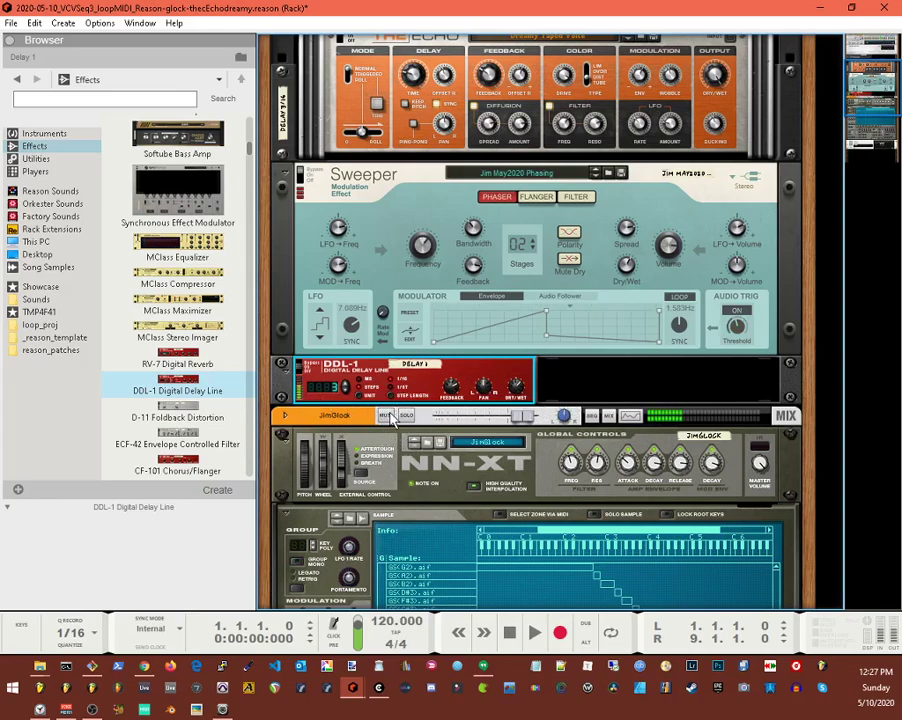
pyautogui.click(606, 420)
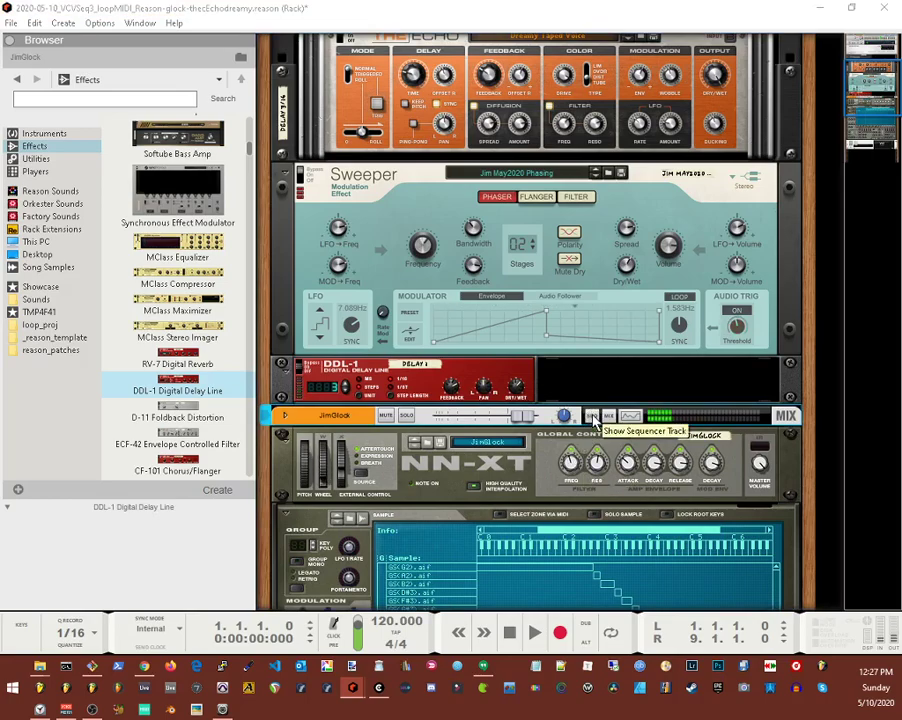
pyautogui.moveTo(475, 30); pyautogui.dragTo(520, 5)
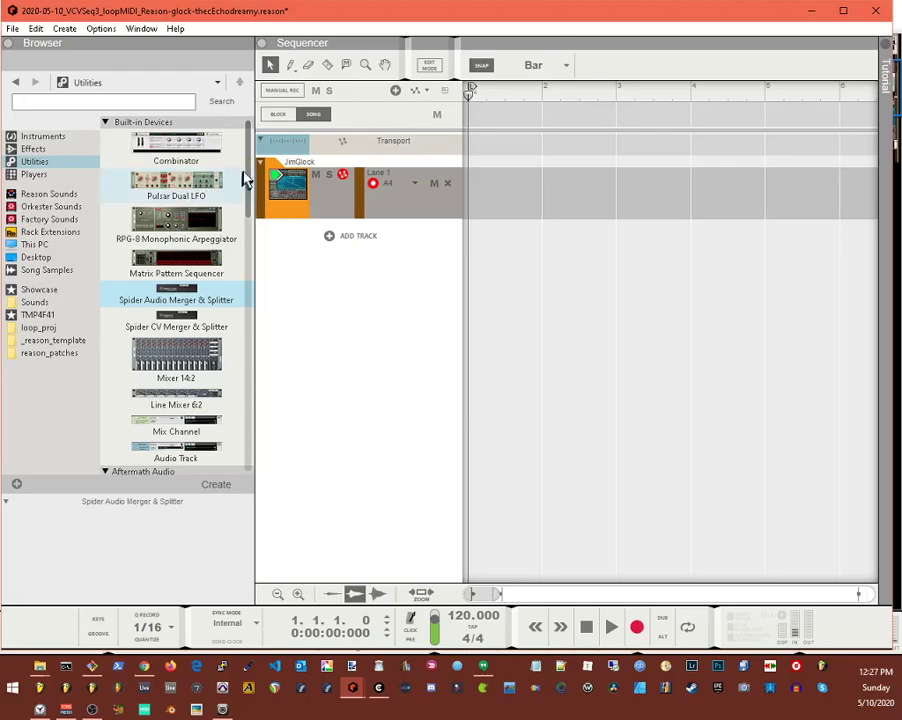
# - Look through the built-in instruments in the browser, from the drum devices down to the samplers
pyautogui.moveTo(248, 163)
pyautogui.mouseDown()
pyautogui.moveTo(248, 207)
pyautogui.moveTo(252, 147)
pyautogui.mouseUp()
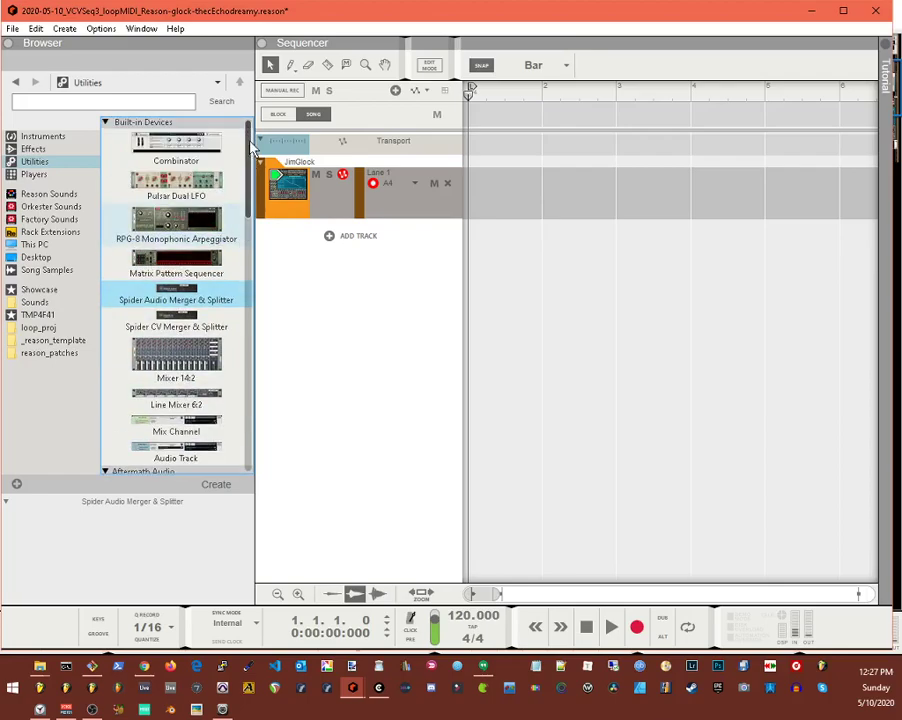
pyautogui.click(22, 137)
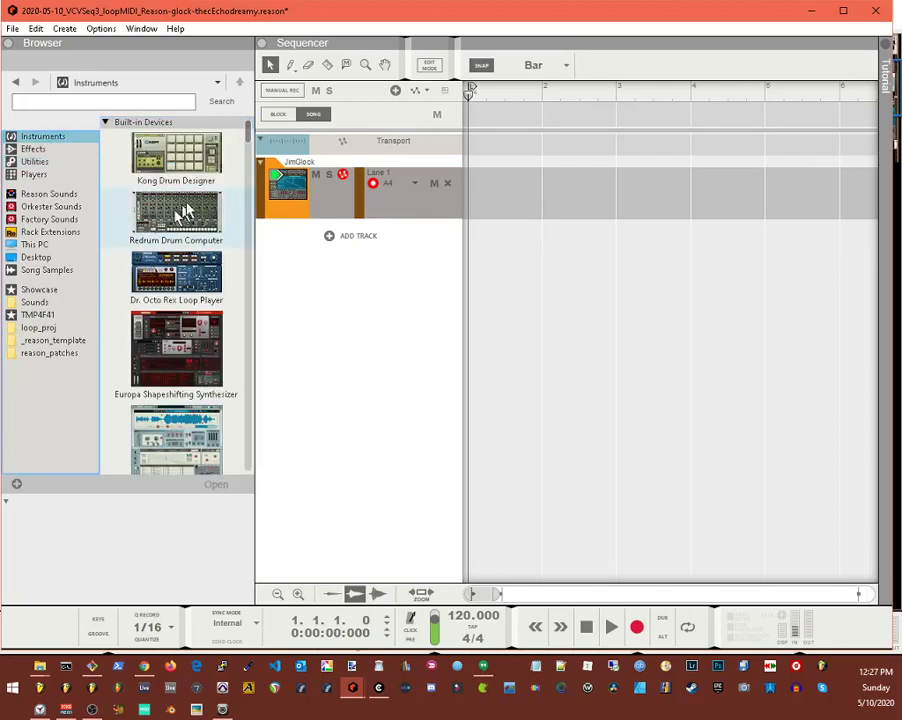
pyautogui.scroll(-3, 237, 327)
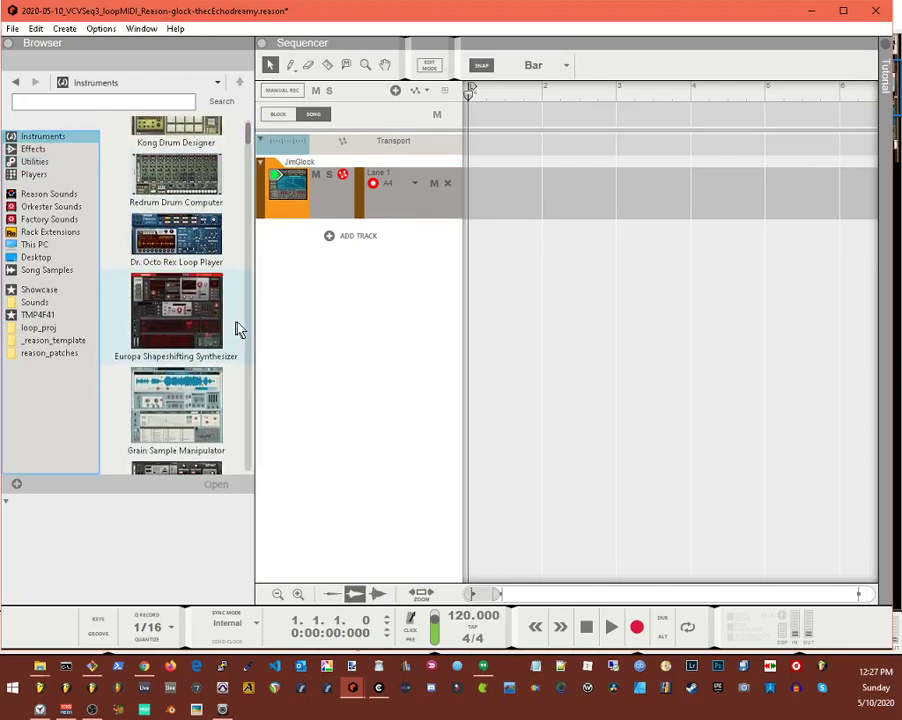
pyautogui.scroll(-6, 244, 322)
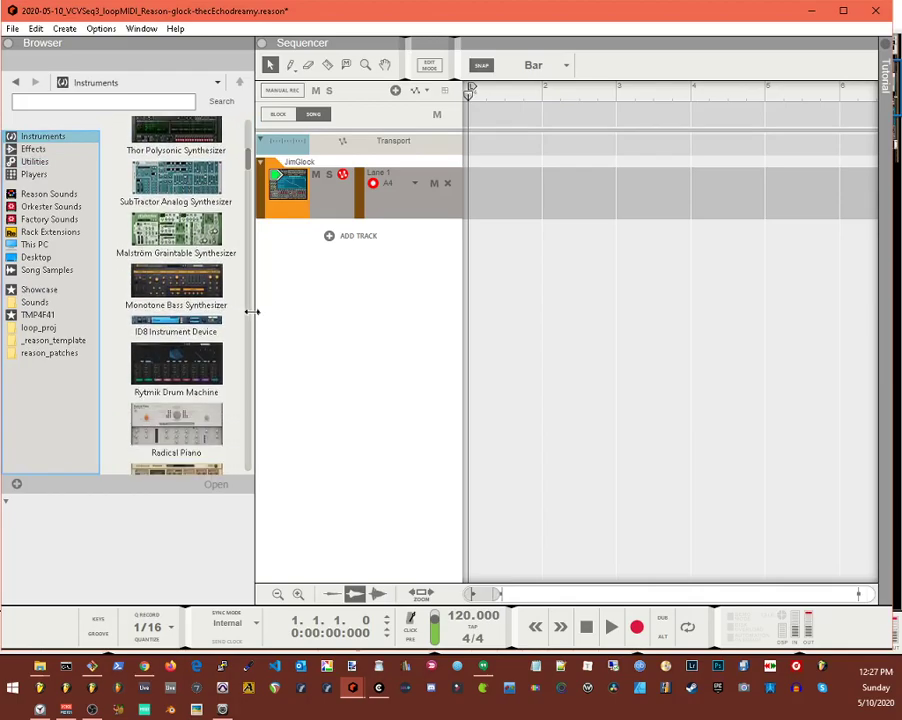
pyautogui.moveTo(250, 175)
pyautogui.mouseDown()
pyautogui.moveTo(240, 202)
pyautogui.moveTo(246, 177)
pyautogui.moveTo(244, 193)
pyautogui.mouseUp()
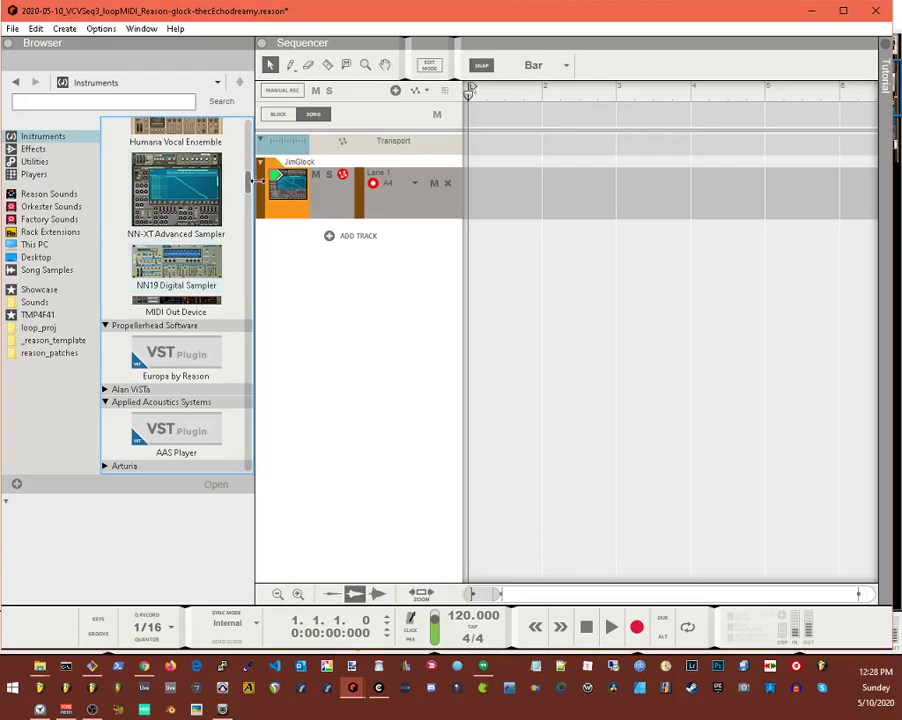
pyautogui.moveTo(248, 180); pyautogui.dragTo(259, 126)
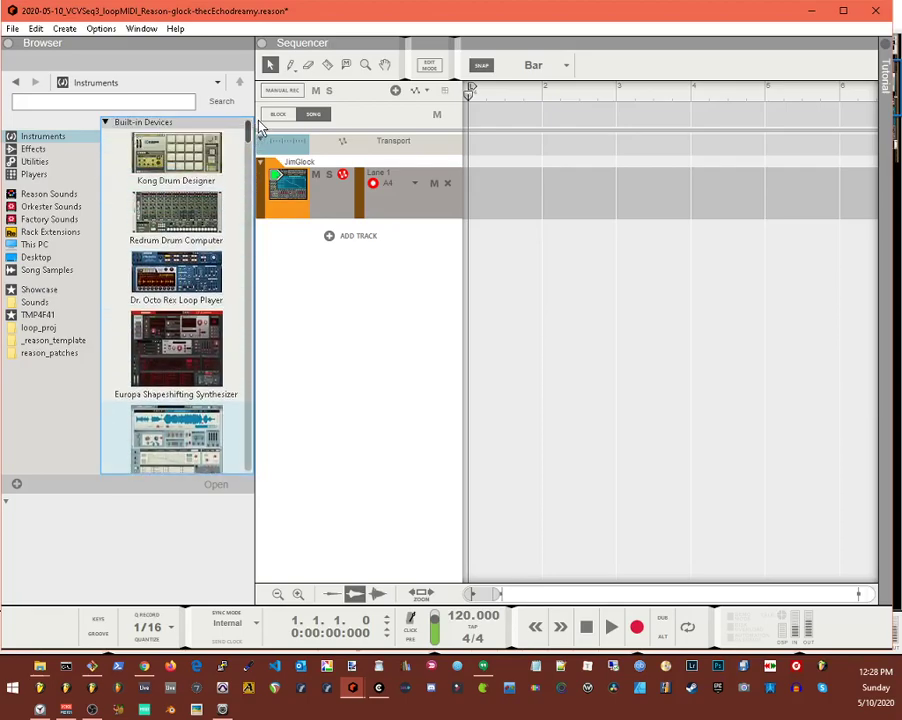
# - Look through the built-in effects in the browser, from The Echo down to the half-rack effects and VST plugins
pyautogui.click(33, 149)
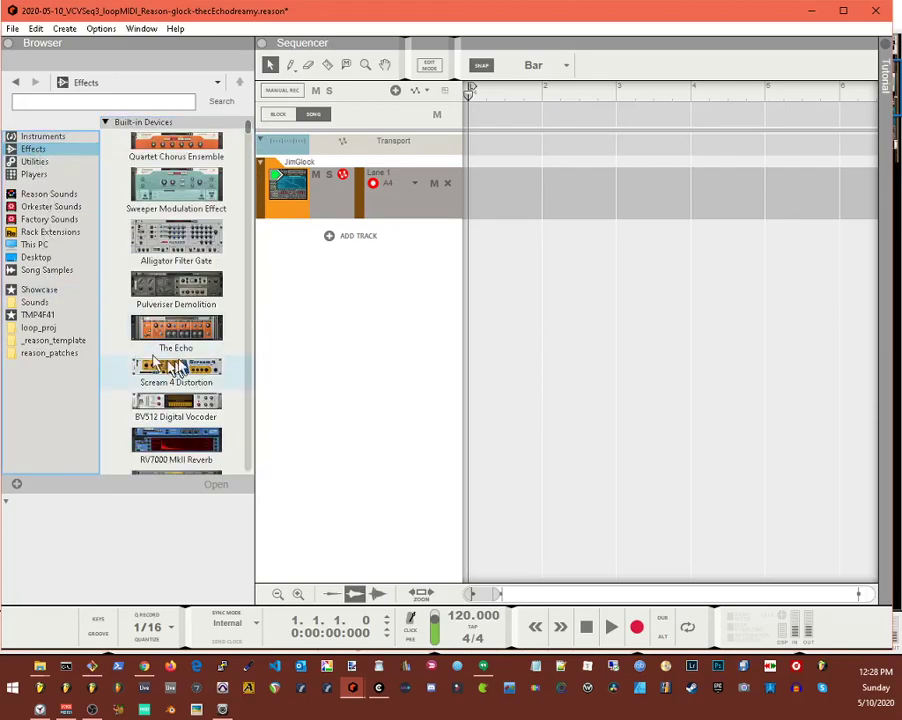
pyautogui.scroll(-2, 232, 385)
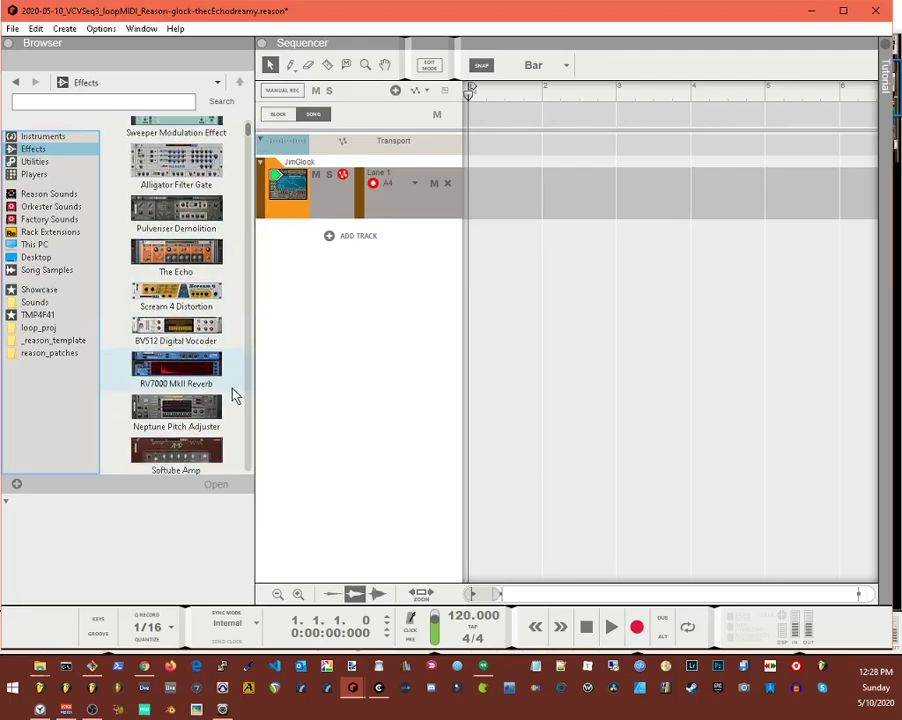
pyautogui.scroll(-3, 232, 390)
pyautogui.scroll(1, 240, 375)
pyautogui.scroll(-10, 240, 370)
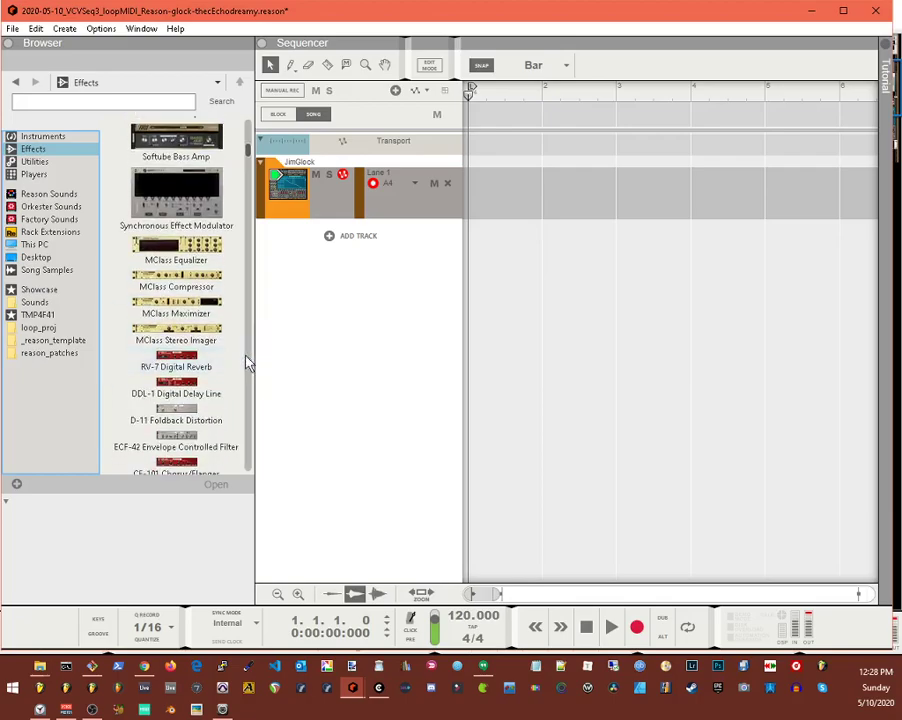
pyautogui.scroll(-7, 249, 358)
pyautogui.scroll(2, 250, 310)
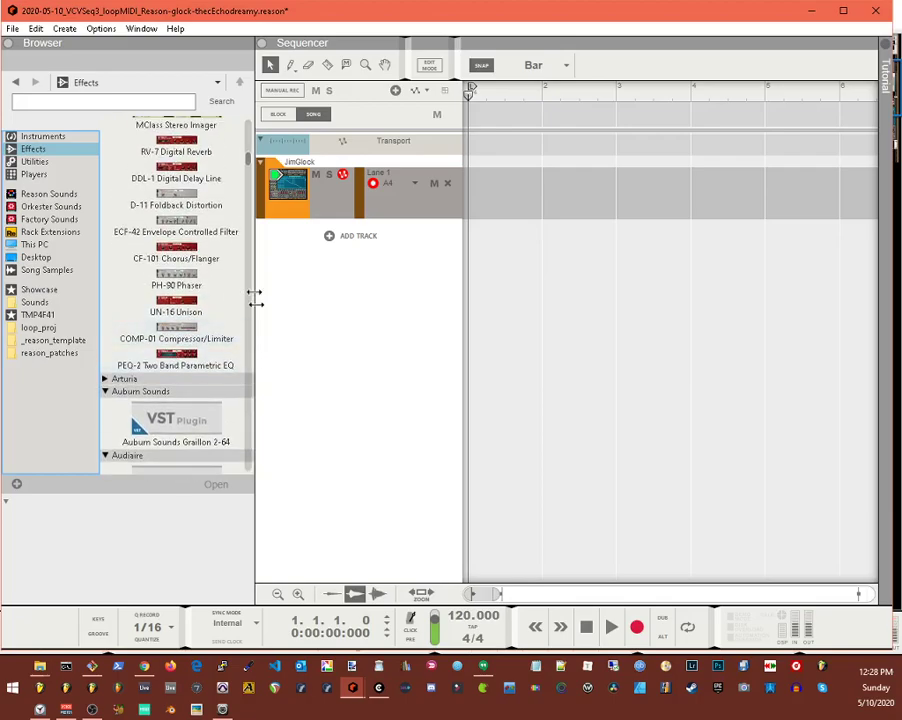
pyautogui.click(249, 169)
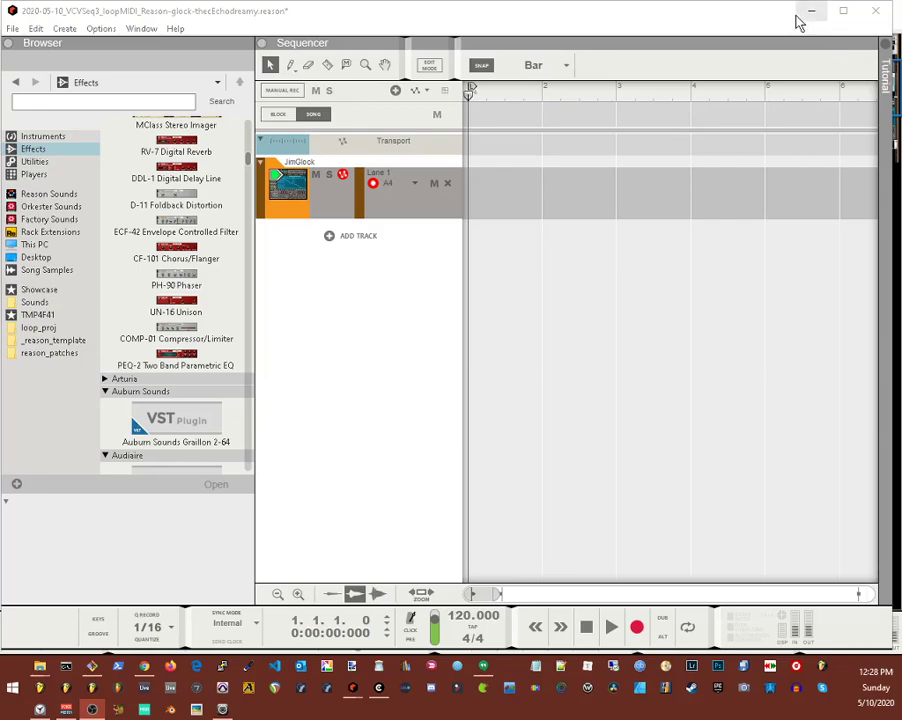
# - Return to the rack window and select the Sweeper and The Echo to examine their bypass switches
pyautogui.press('F6')
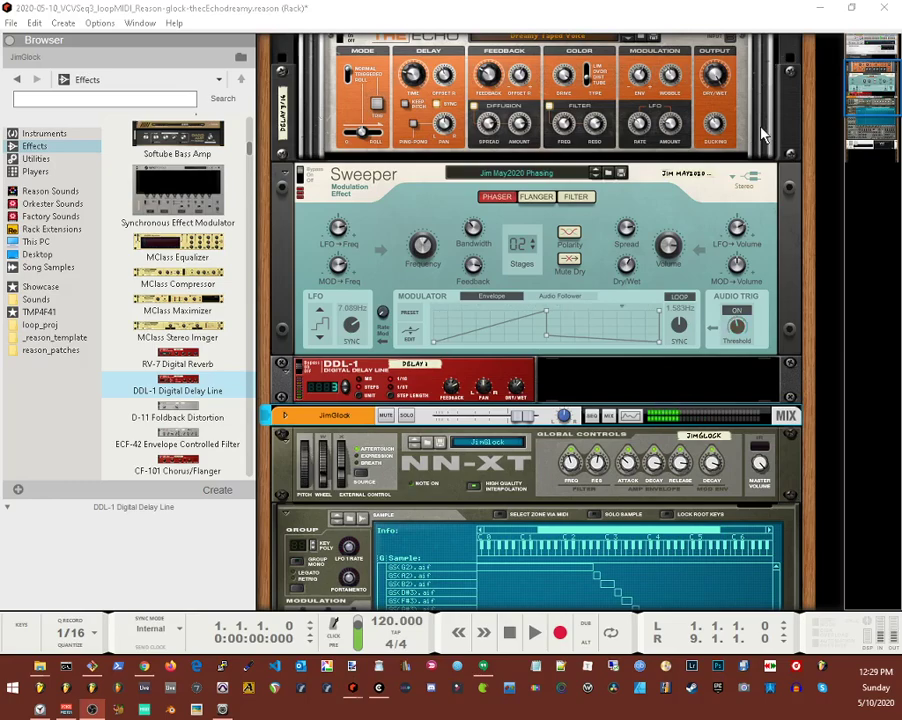
pyautogui.moveTo(785, 128); pyautogui.dragTo(804, 410)
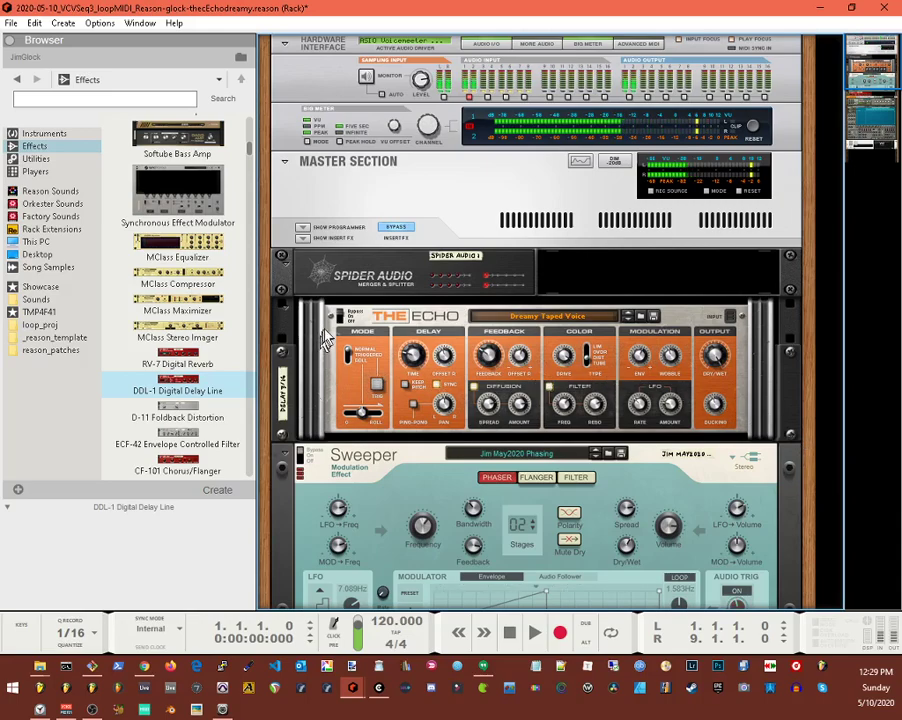
pyautogui.click(310, 478)
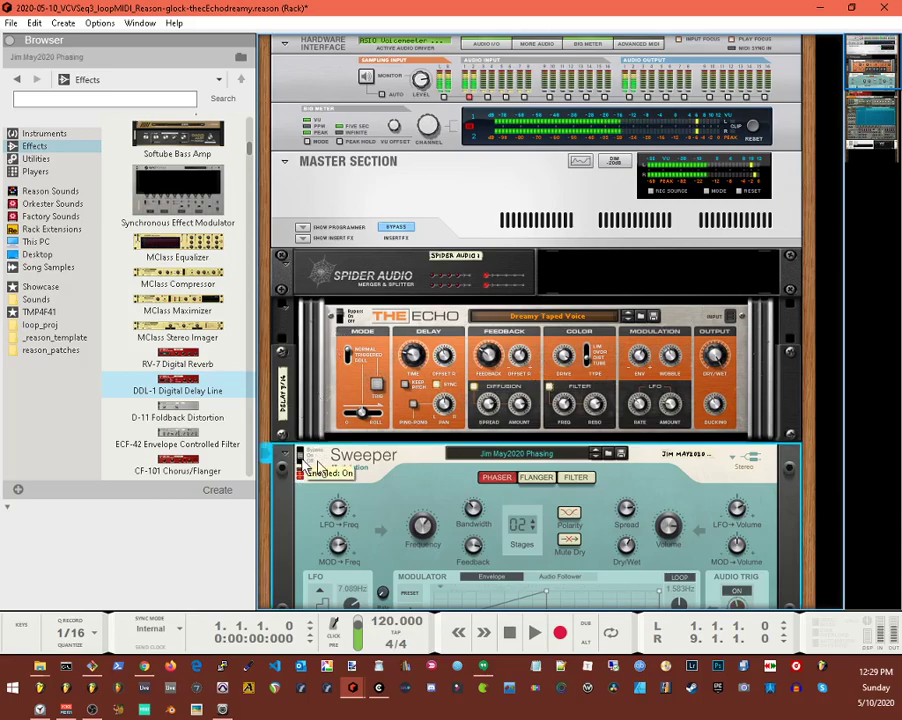
pyautogui.click(346, 320)
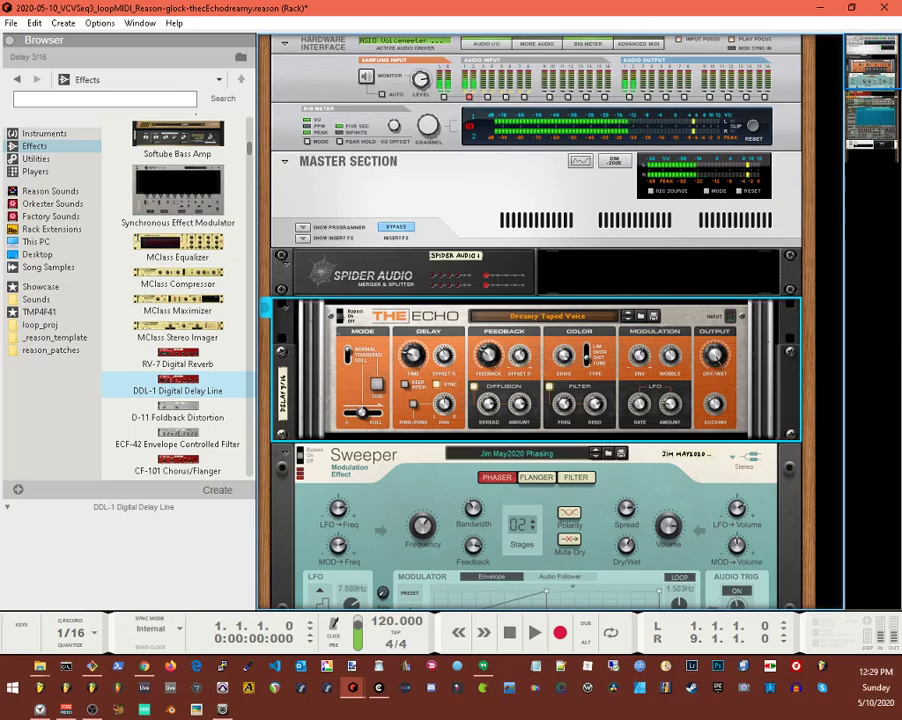
# - Switch to Voicemeeter, turn off bus B for the first hardware input, and move the window away from the Reason rack
pyautogui.click(65, 709)
pyautogui.click(197, 385)
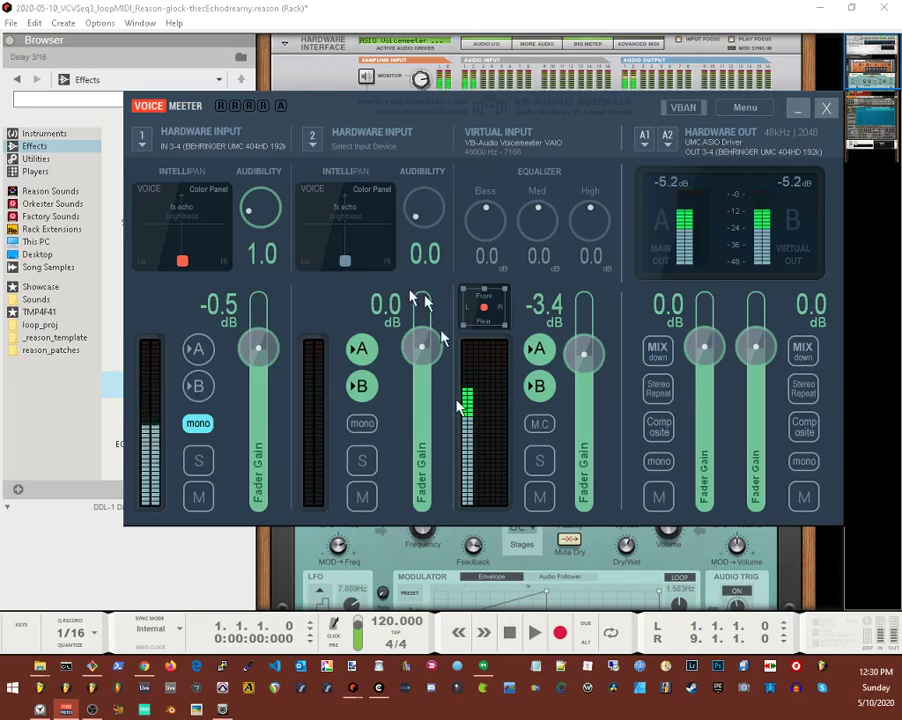
pyautogui.moveTo(343, 97); pyautogui.dragTo(901, 110)
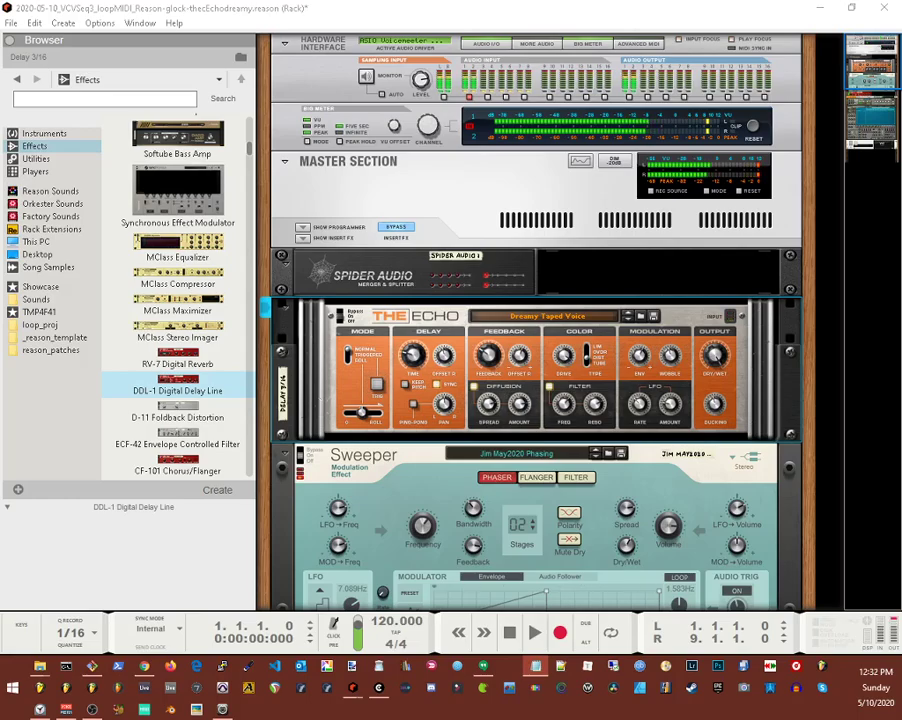
# - Switch to VCV Rack and check the maker and module names of the random voltage, Quantum and sequencer modules
pyautogui.hotkey('alt', 'Tab')
pyautogui.rightClick(503, 122)
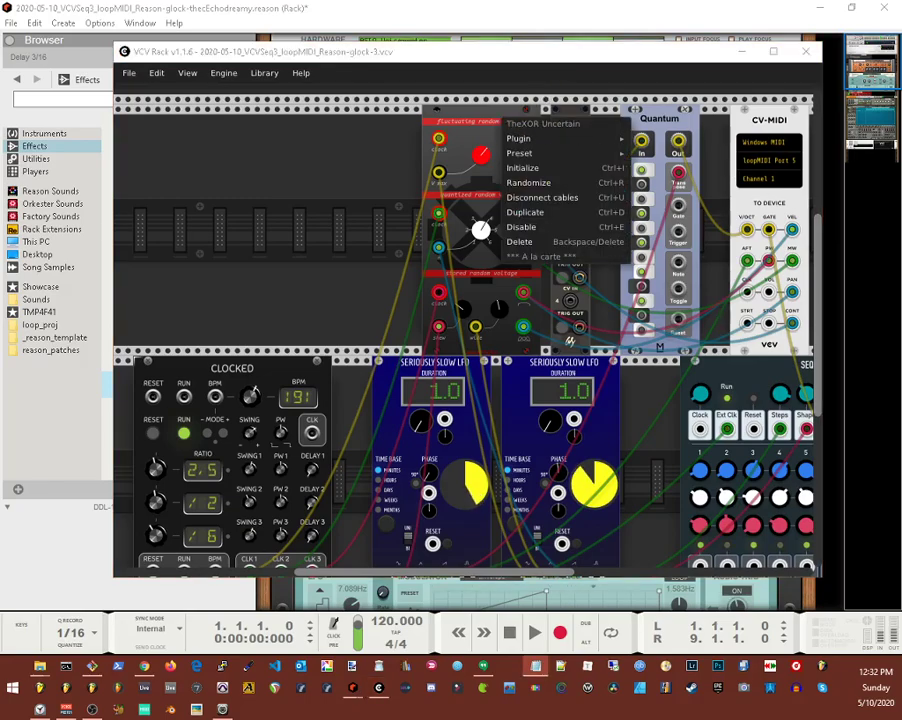
pyautogui.click(667, 119)
pyautogui.rightClick(666, 119)
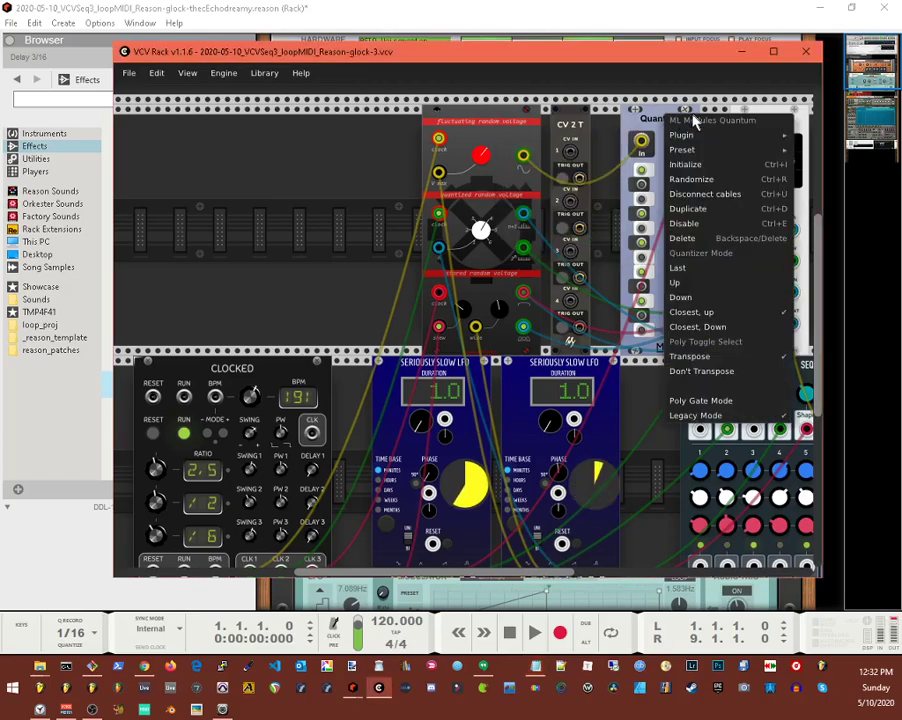
pyautogui.click(666, 119)
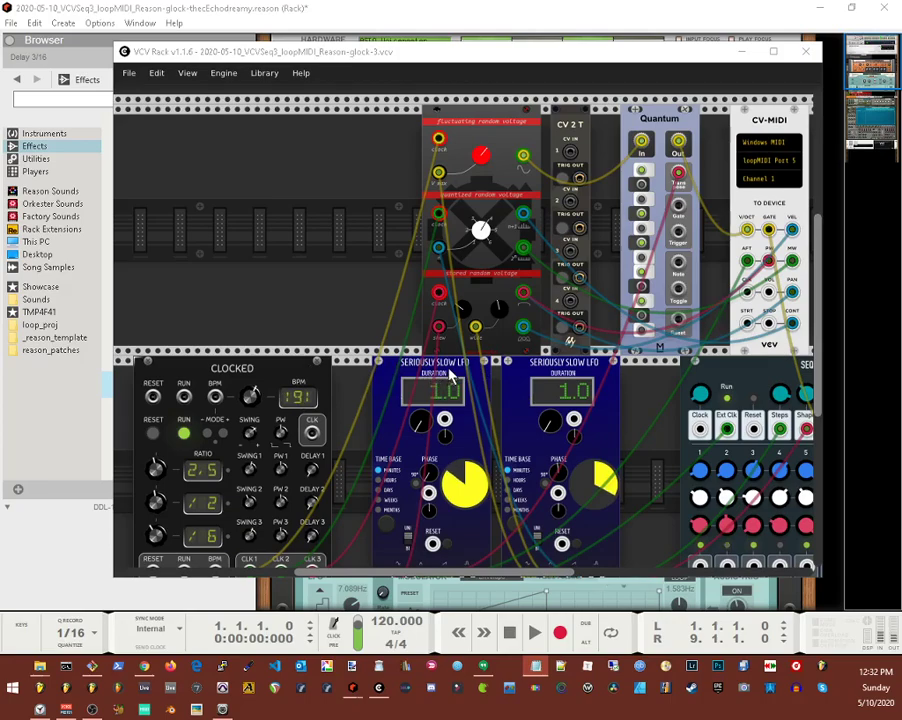
pyautogui.rightClick(744, 369)
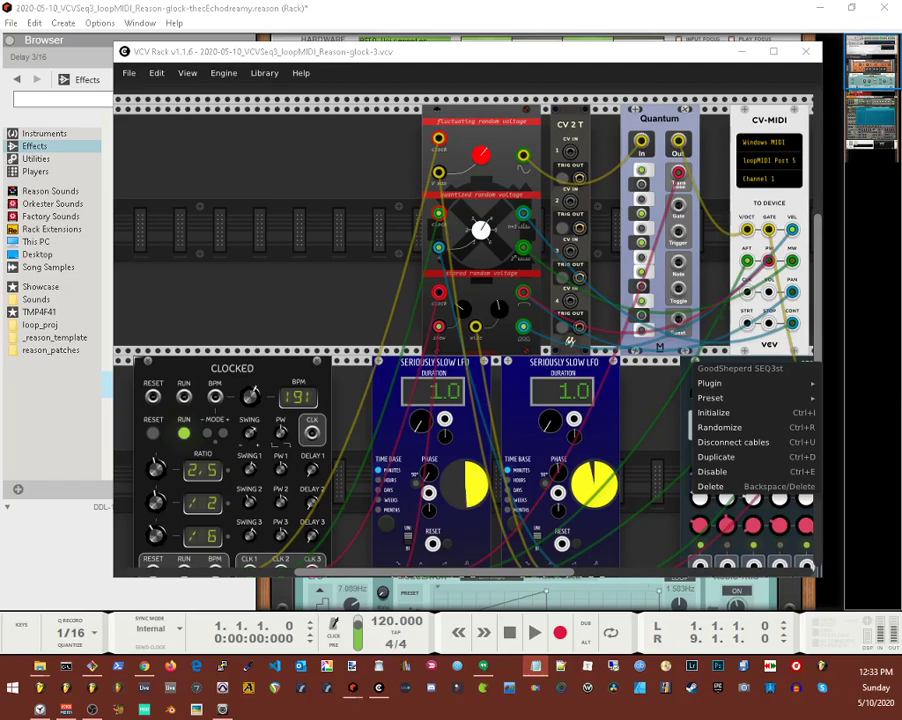
# - Switch to loopMIDI and view its version and author information
pyautogui.hotkey('alt', 'Tab')
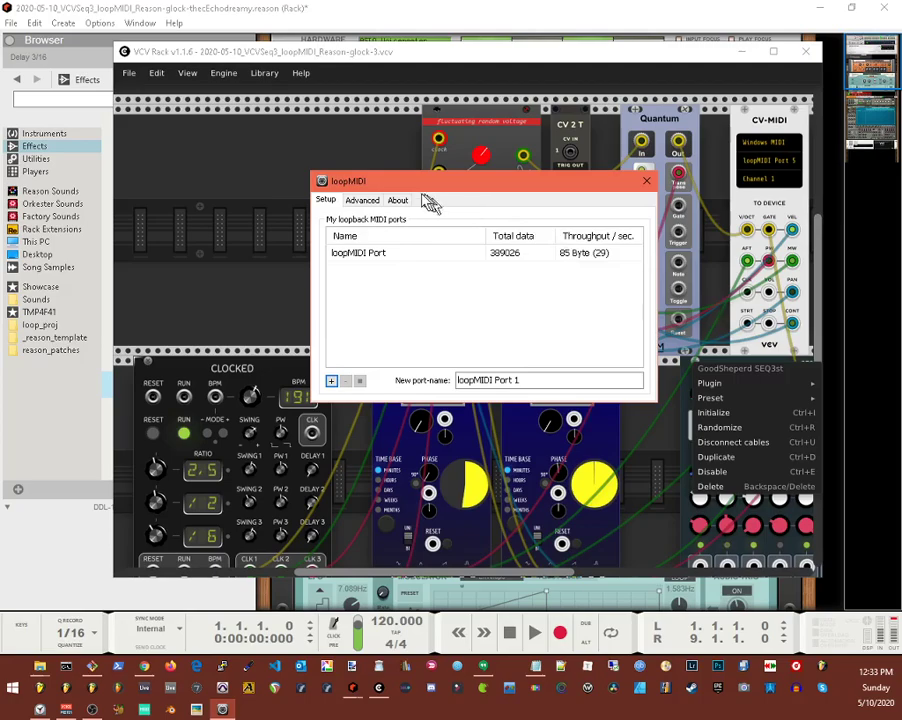
pyautogui.click(398, 201)
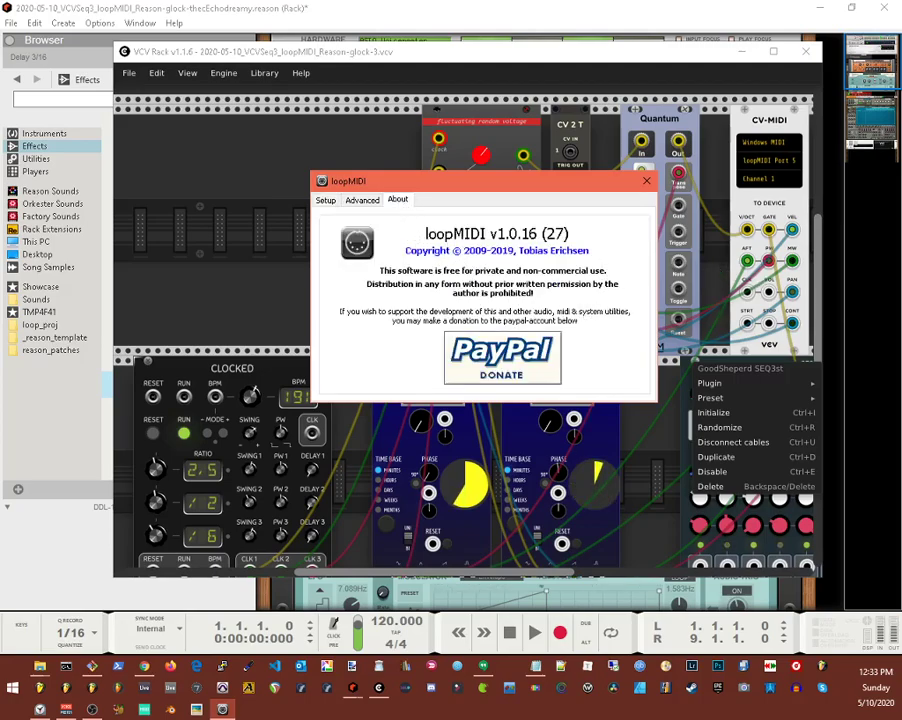
pyautogui.hotkey('alt', 'Tab')
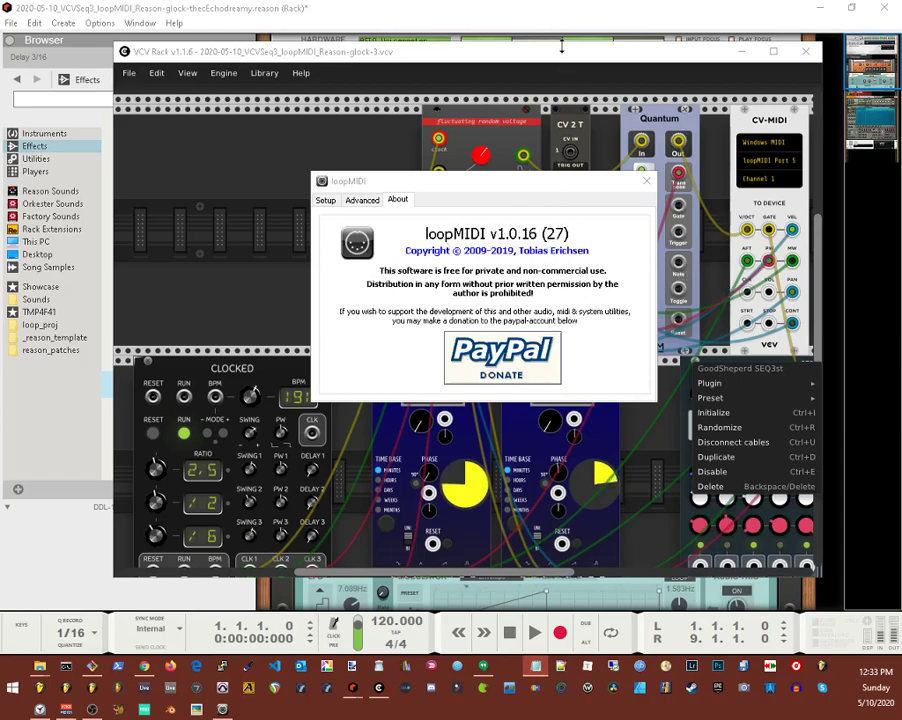
pyautogui.click(556, 18)
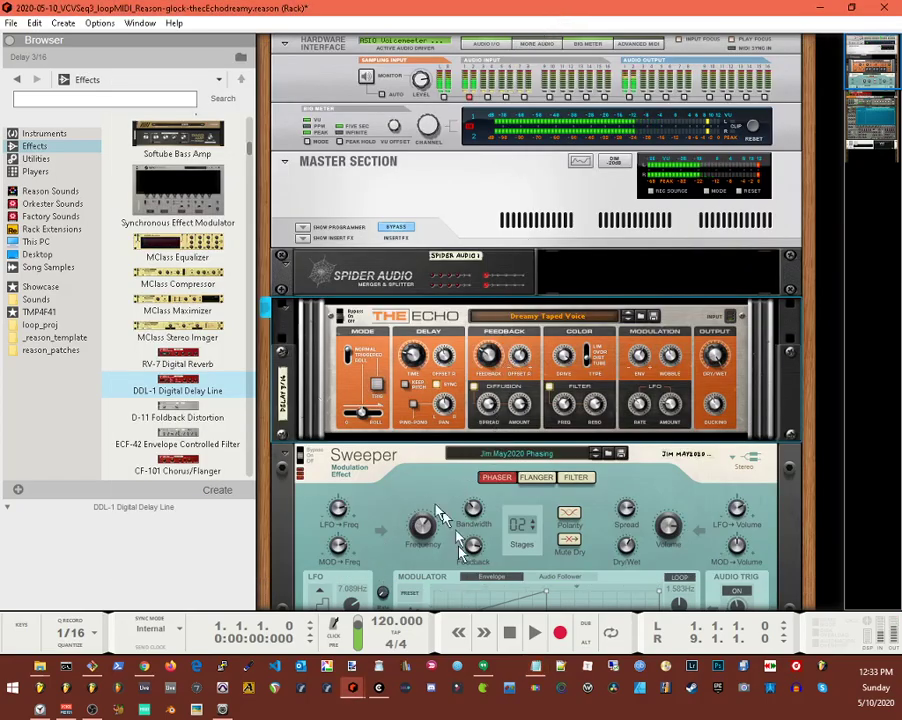
pyautogui.rightClick(413, 461)
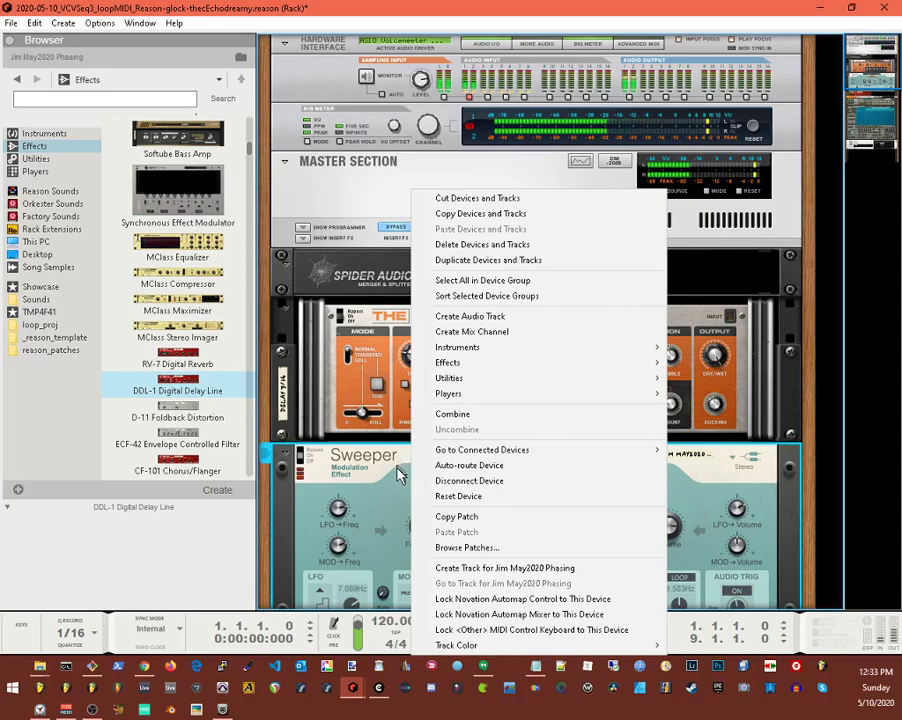
pyautogui.click(388, 470)
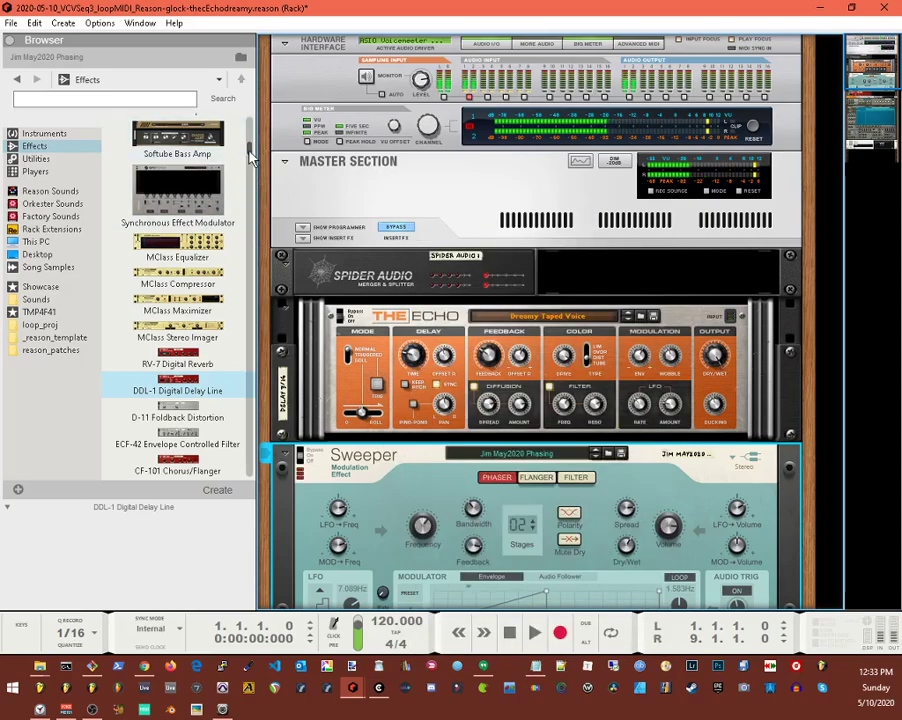
pyautogui.scroll(3, 250, 147)
pyautogui.scroll(5, 252, 140)
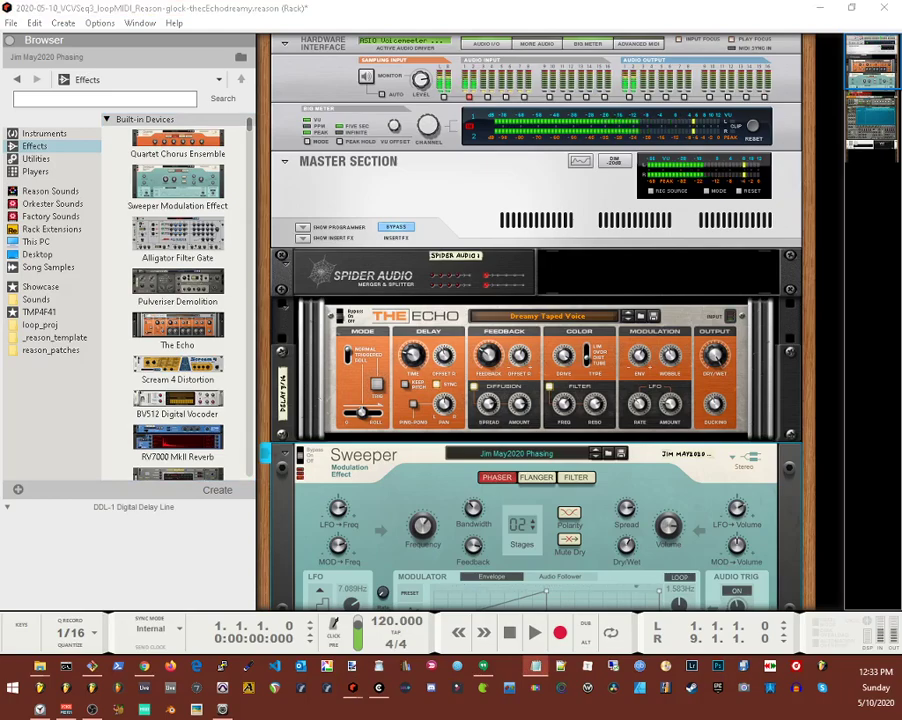
# - View Reason's version information and close it
pyautogui.click(174, 22)
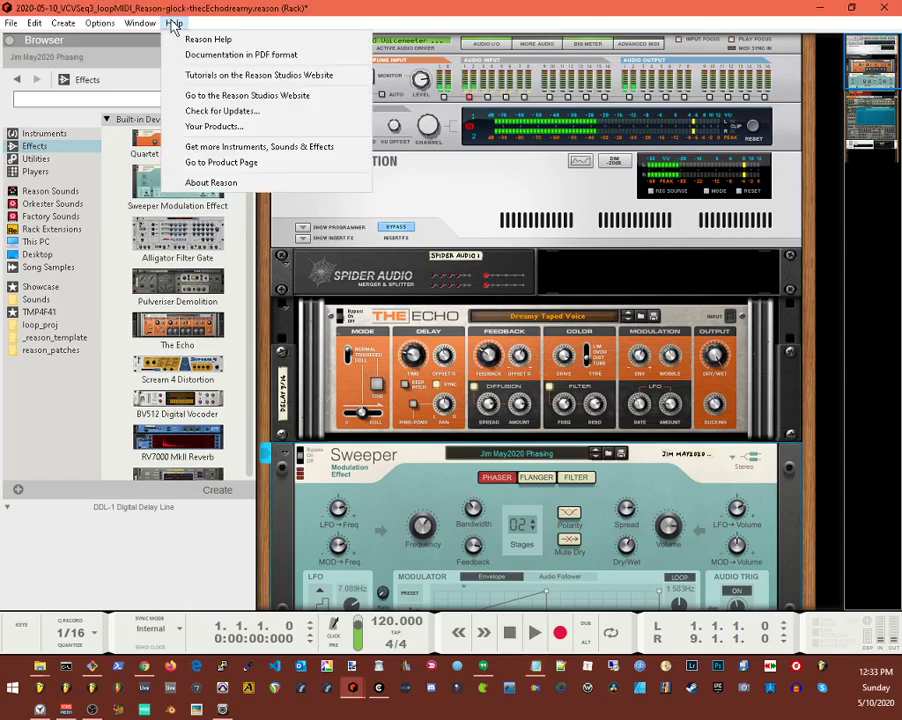
pyautogui.click(215, 182)
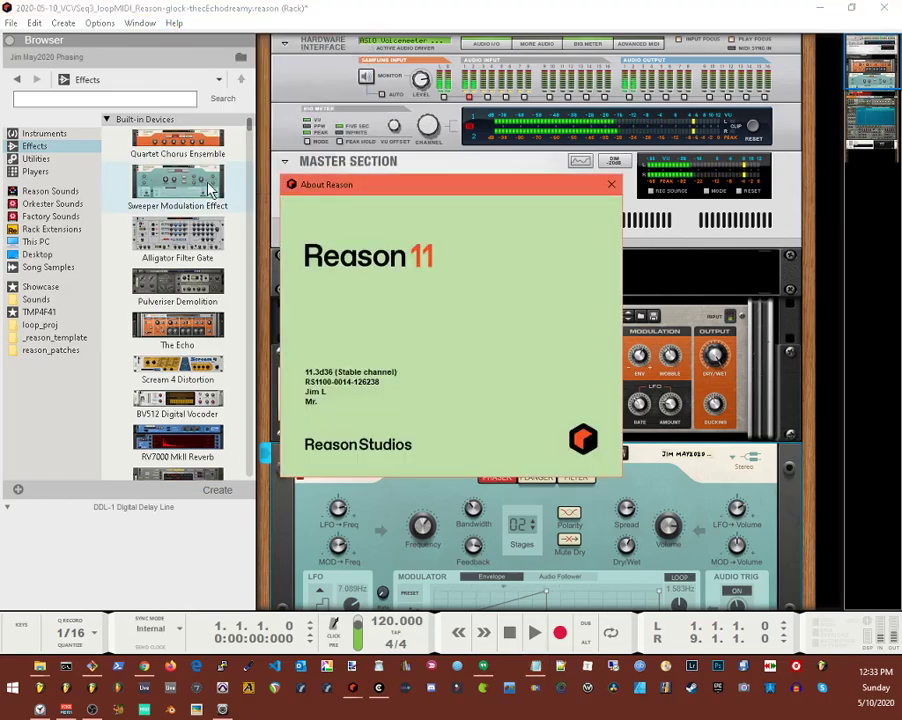
pyautogui.click(611, 185)
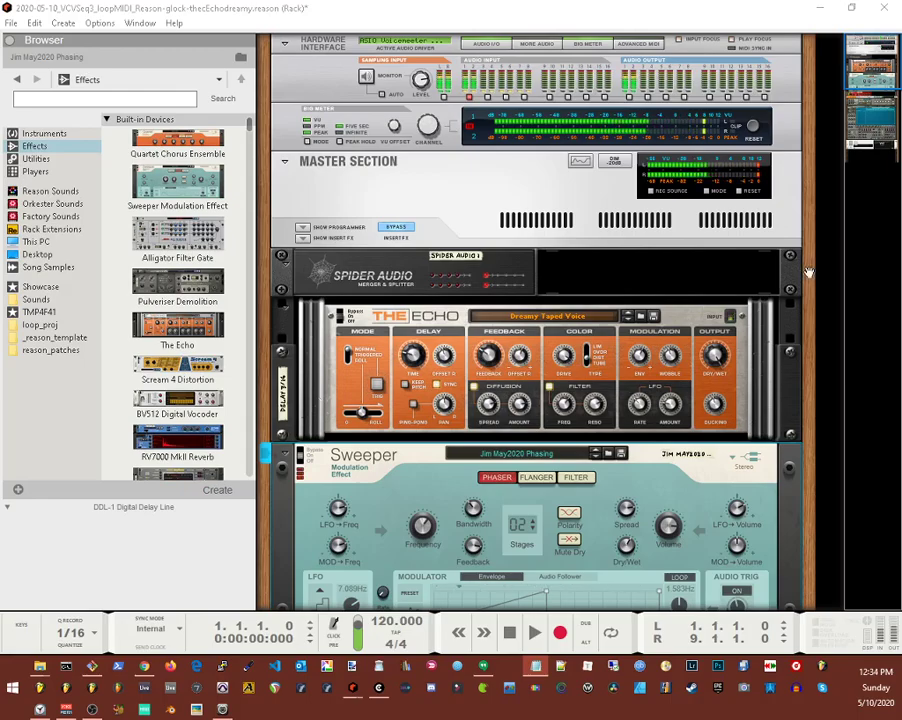
# - Set the Sweeper's enable switch to Off in the rack
pyautogui.scroll(-5, 727, 38)
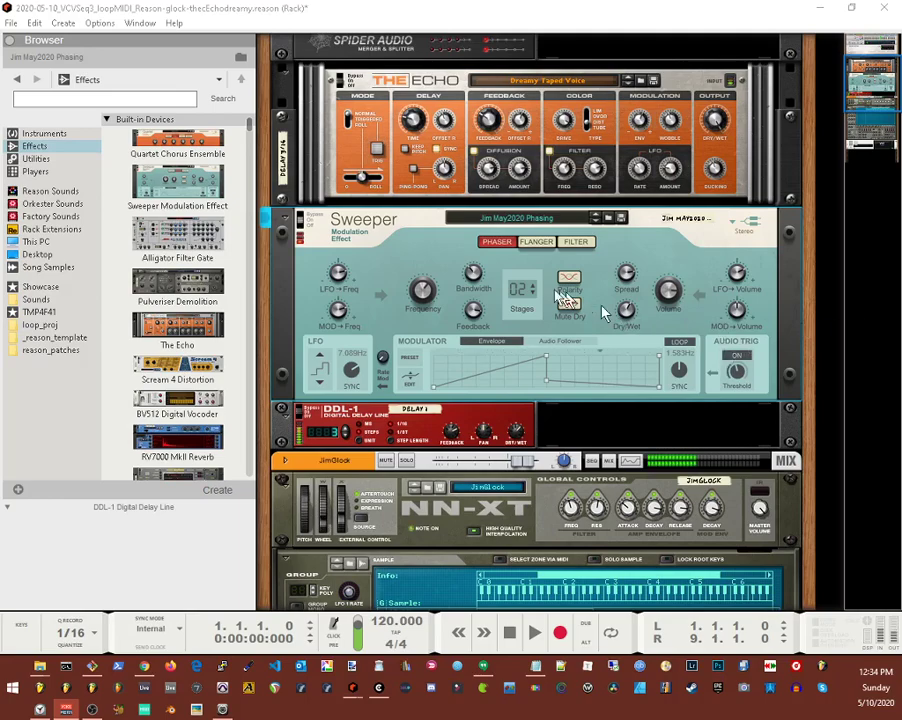
pyautogui.click(302, 224)
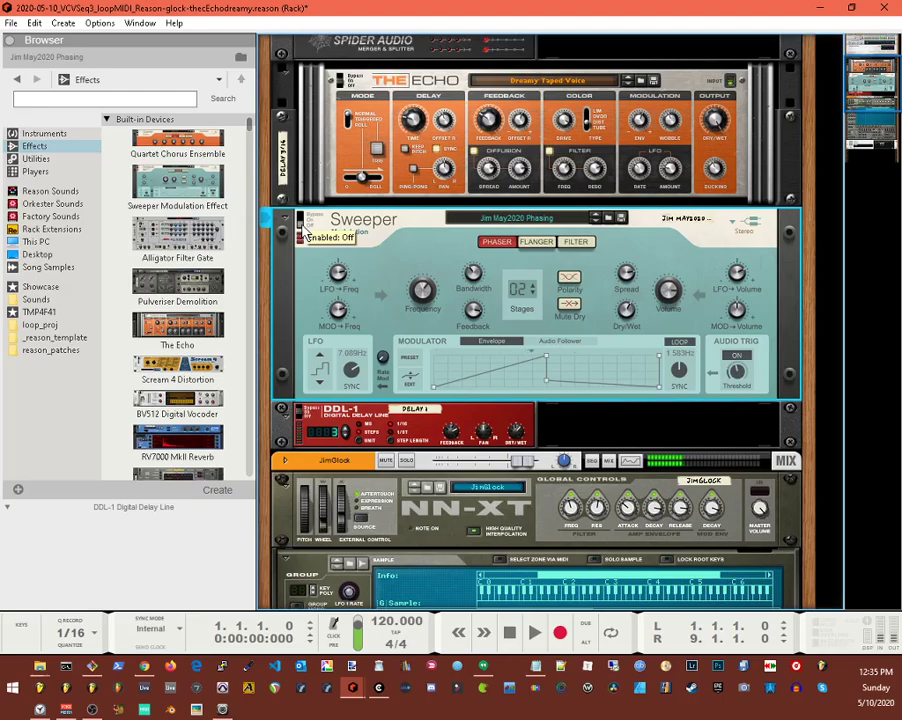
pyautogui.scroll(5, 388, 383)
pyautogui.scroll(-5, 388, 383)
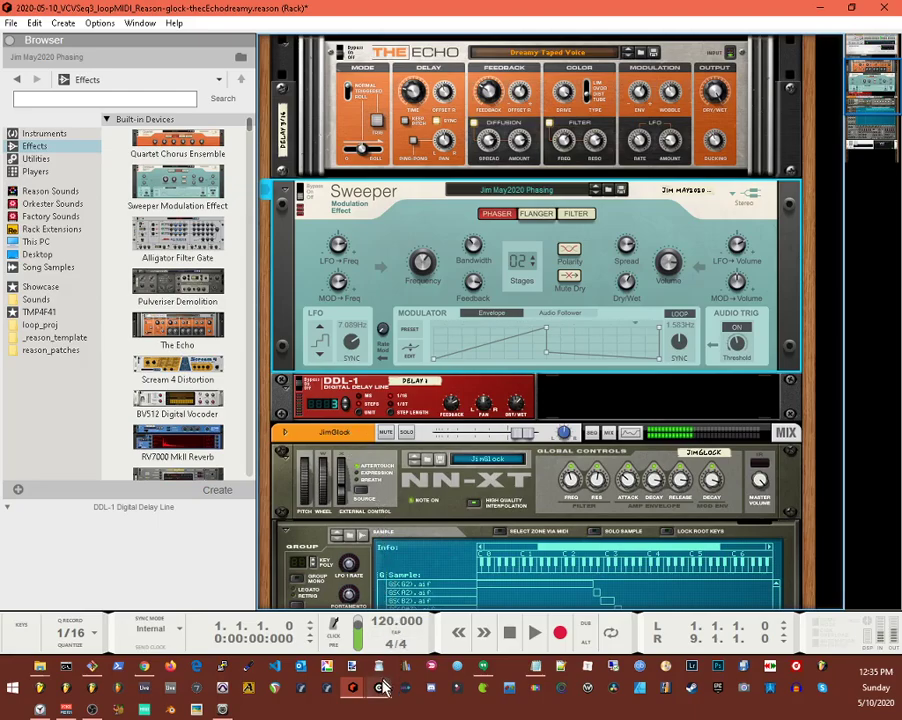
# - Switch to VCV Rack and set the CV-MIDI module's MIDI device to (No device)
pyautogui.hotkey('alt', 'Tab')
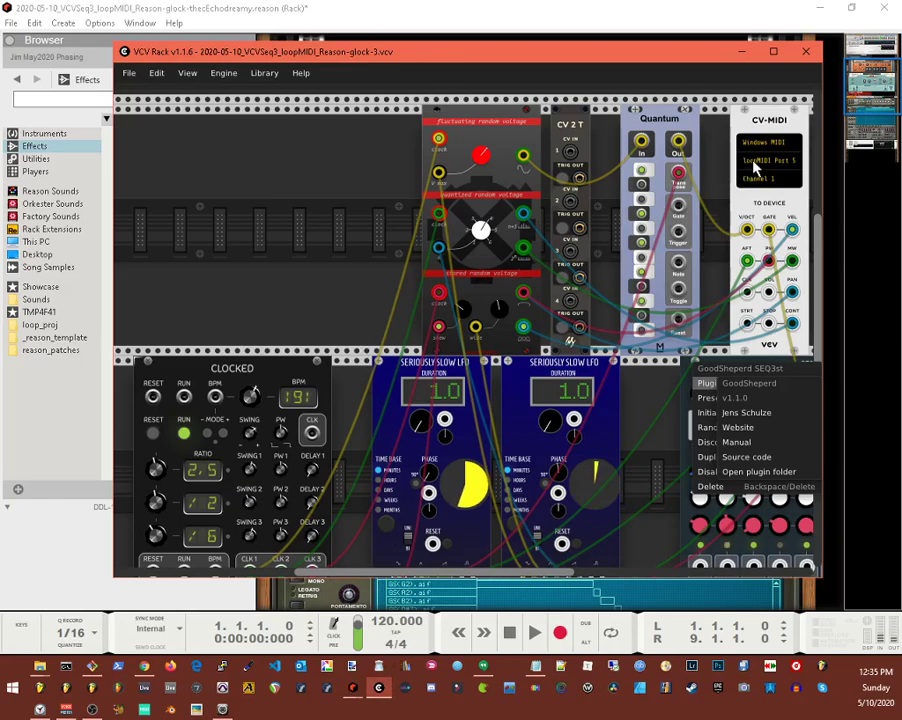
pyautogui.click(756, 169)
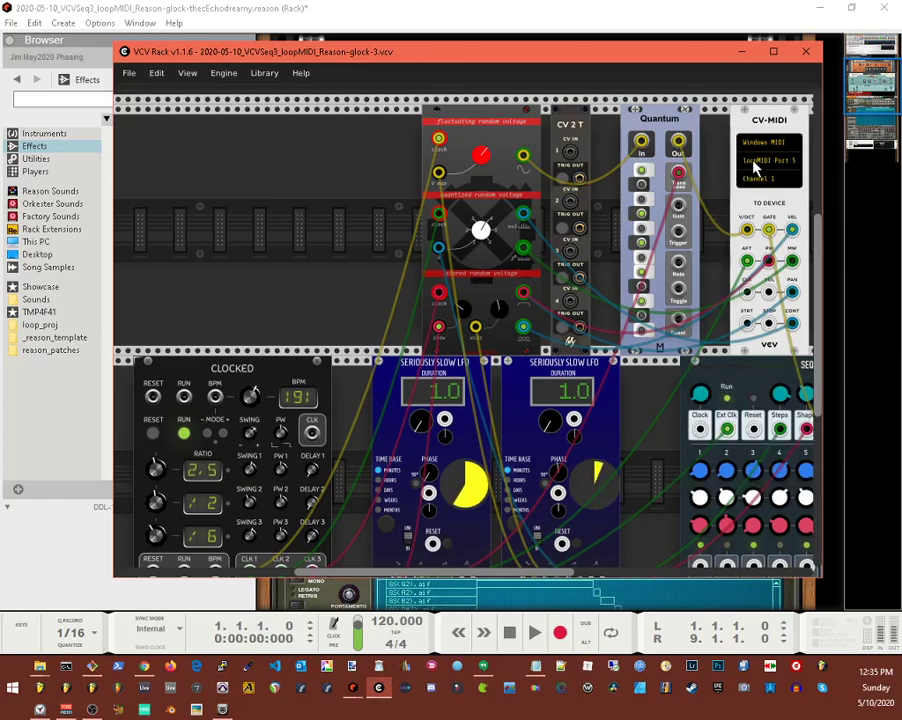
pyautogui.click(756, 169)
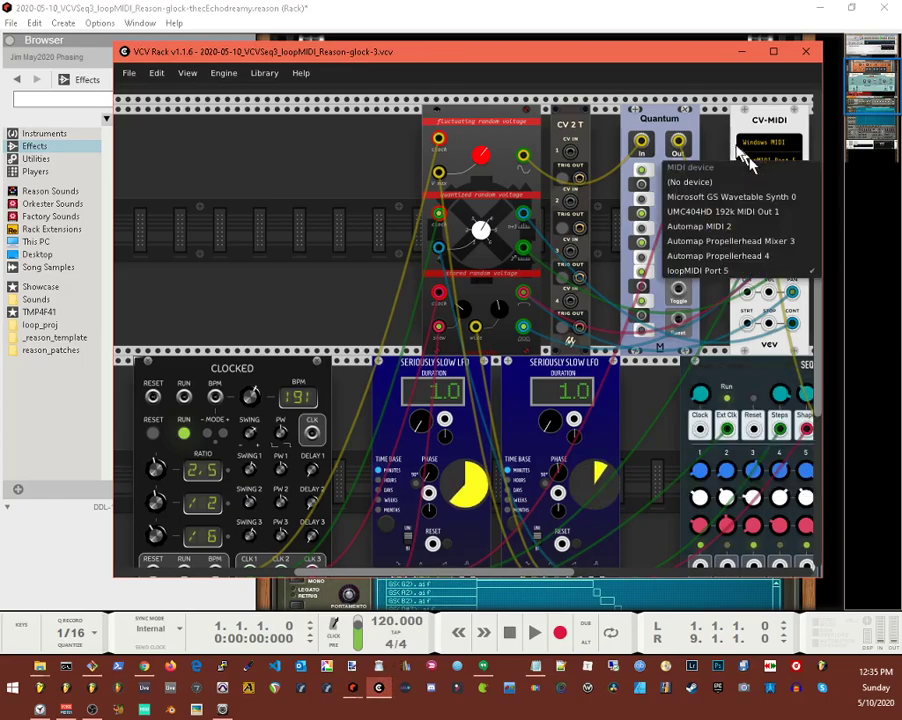
pyautogui.click(680, 182)
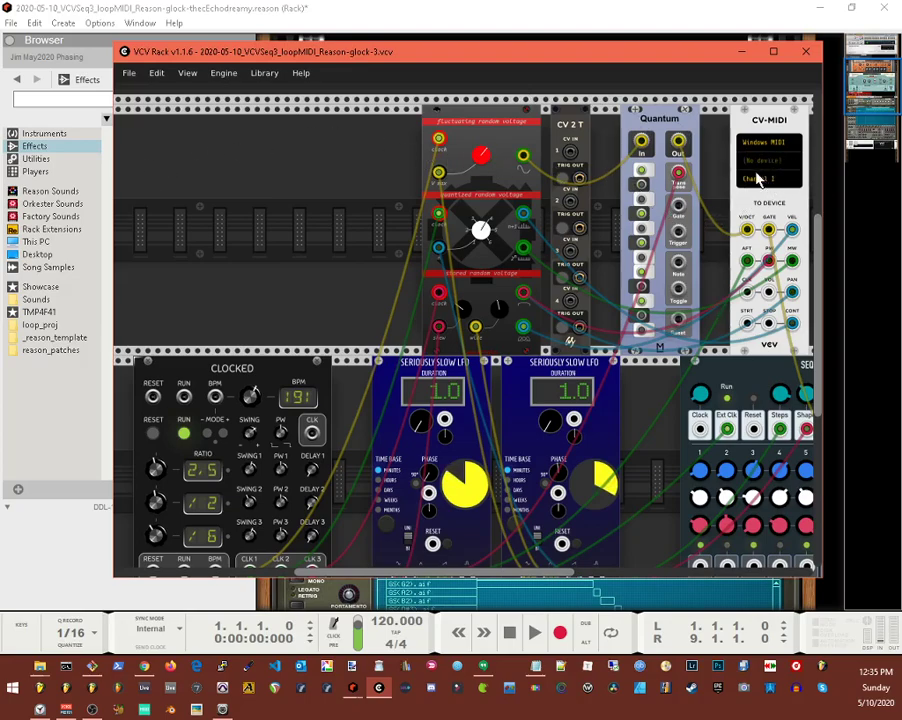
# - Start a new patch in VCV Rack in place of the glockenspiel patch, and close VCV Rack
pyautogui.click(129, 72)
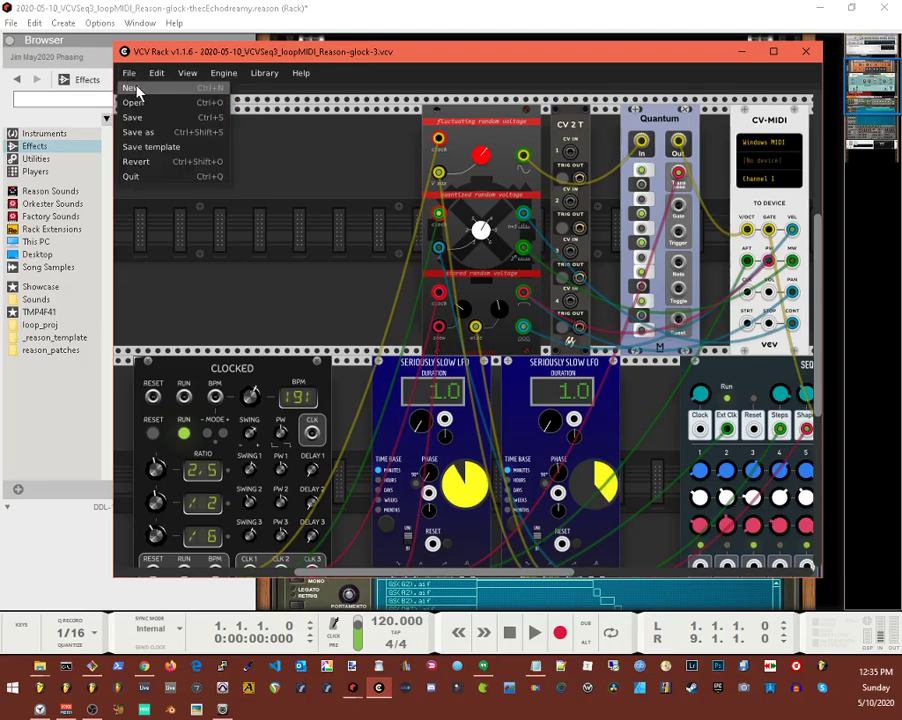
pyautogui.hotkey('ctrl', 'n')
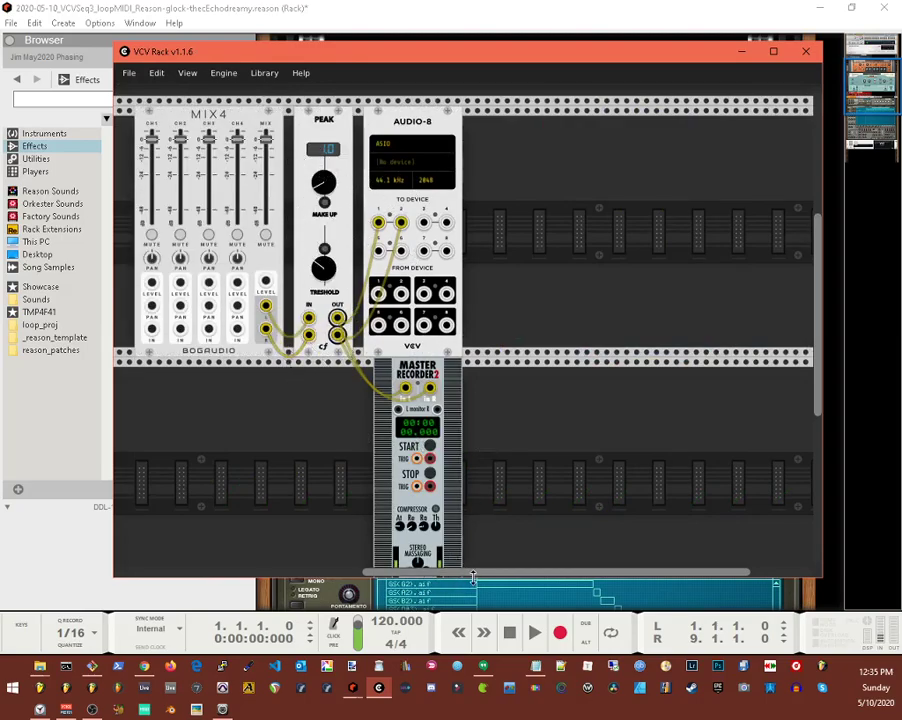
pyautogui.moveTo(465, 580); pyautogui.dragTo(365, 580)
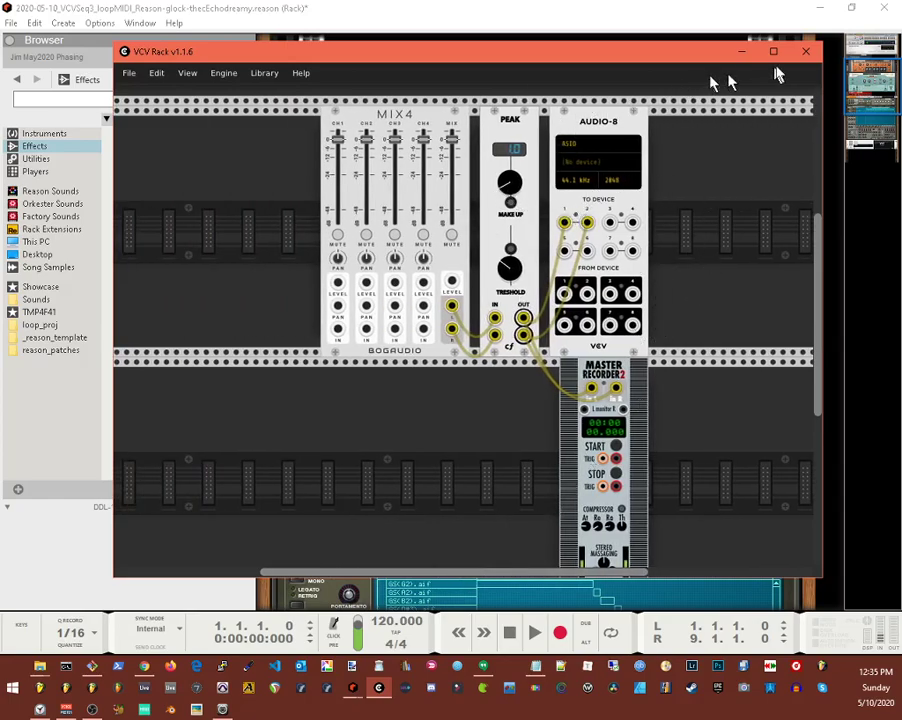
pyautogui.click(806, 52)
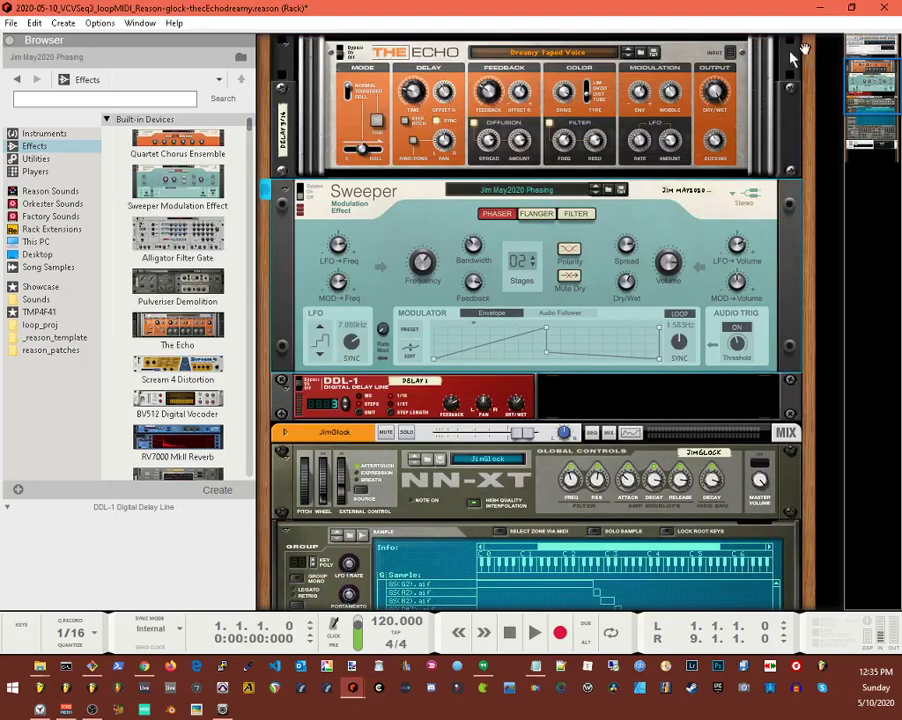